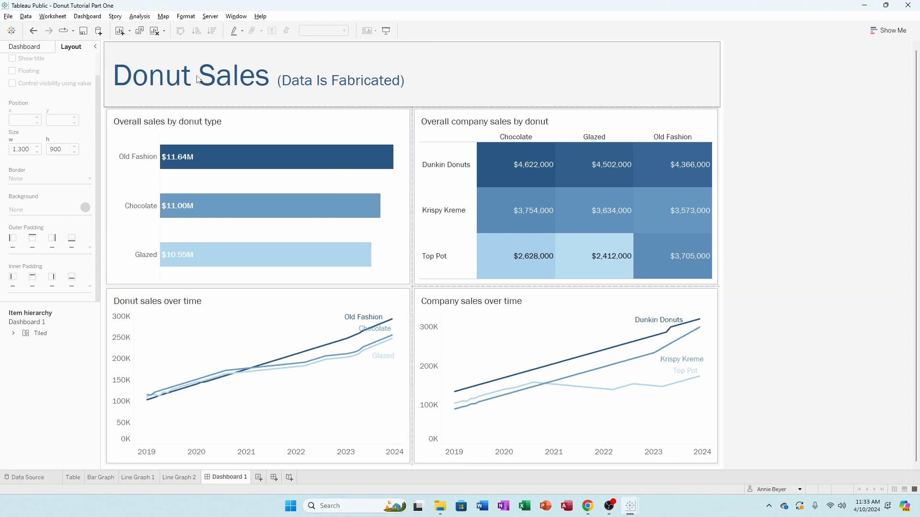
# Make the words "Donut Sales" in the dashboard title bold.
pyautogui.doubleClick(430, 76)
pyautogui.moveTo(494, 223); pyautogui.dragTo(342, 227)
pyautogui.hotkey('ctrl', 'b')
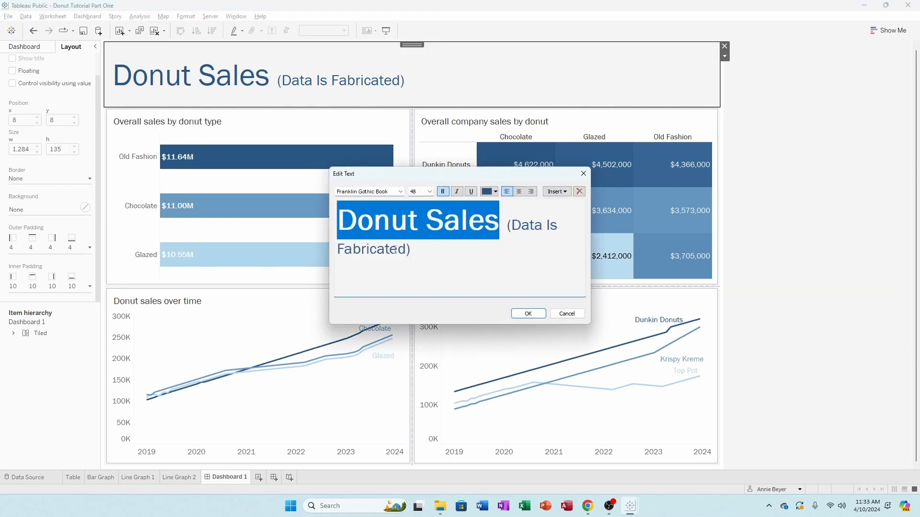
pyautogui.click(528, 313)
pyautogui.click(846, 237)
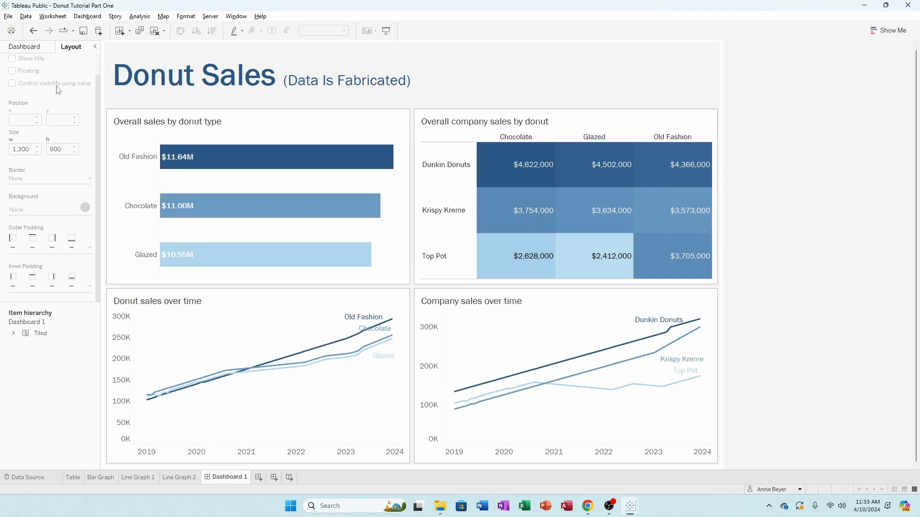
# Add blank objects along the dashboard's full left and right edges and shrink each to a narrow margin.
pyautogui.click(31, 50)
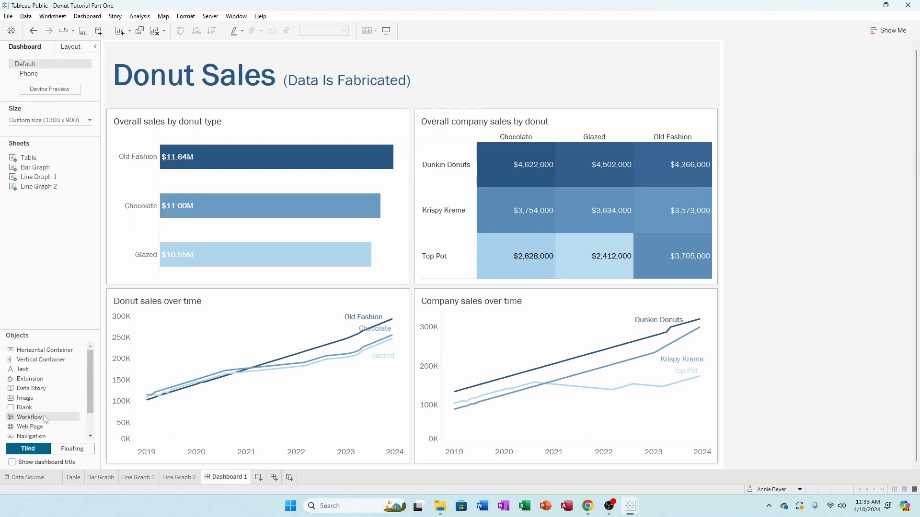
pyautogui.moveTo(49, 410); pyautogui.dragTo(101, 67)
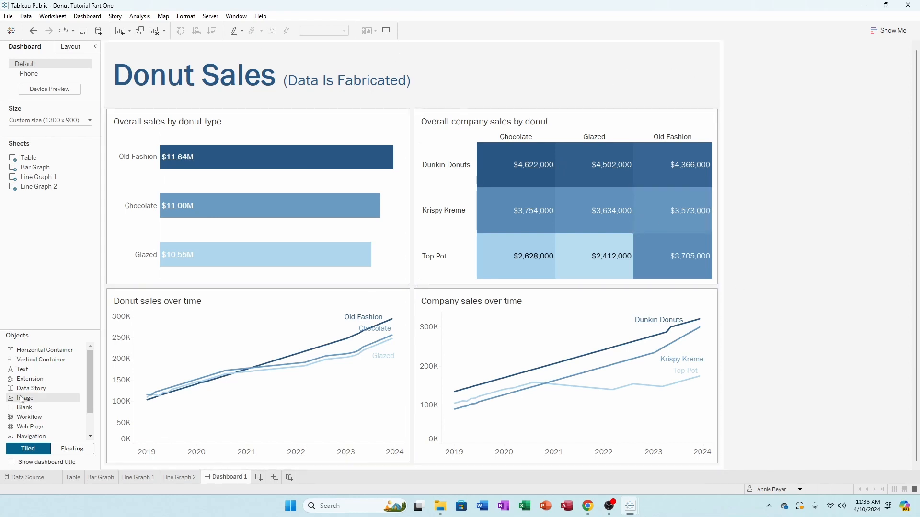
pyautogui.moveTo(43, 407)
pyautogui.mouseDown()
pyautogui.moveTo(126, 391)
pyautogui.moveTo(96, 373)
pyautogui.moveTo(111, 365)
pyautogui.mouseUp()
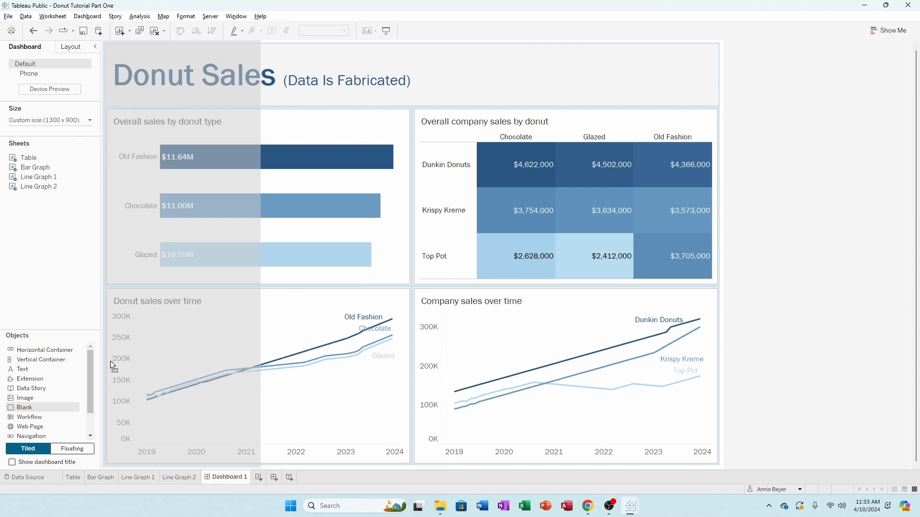
pyautogui.moveTo(110, 361); pyautogui.dragTo(110, 360)
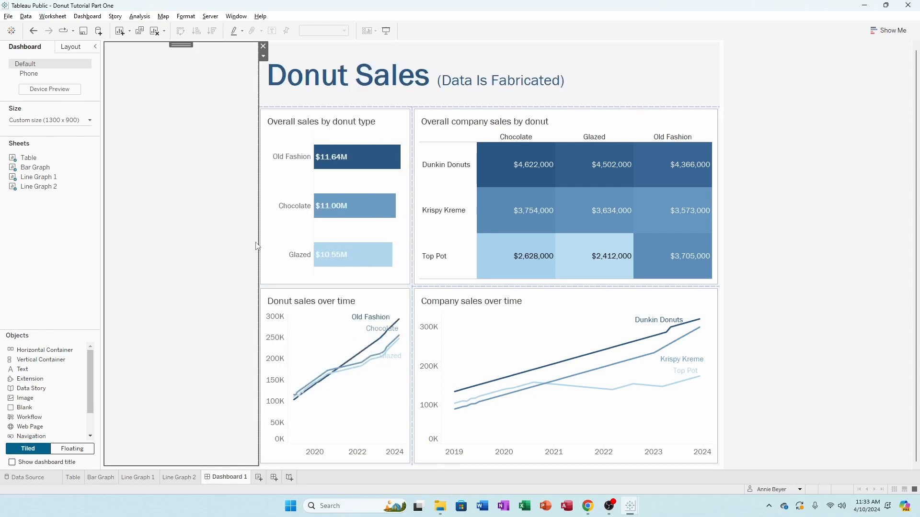
pyautogui.moveTo(258, 241); pyautogui.dragTo(13, 209)
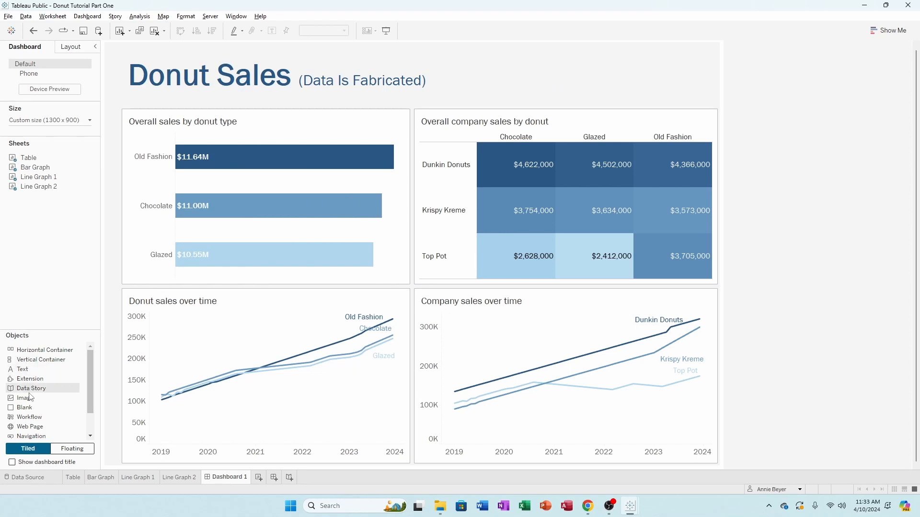
pyautogui.moveTo(31, 408); pyautogui.dragTo(715, 371)
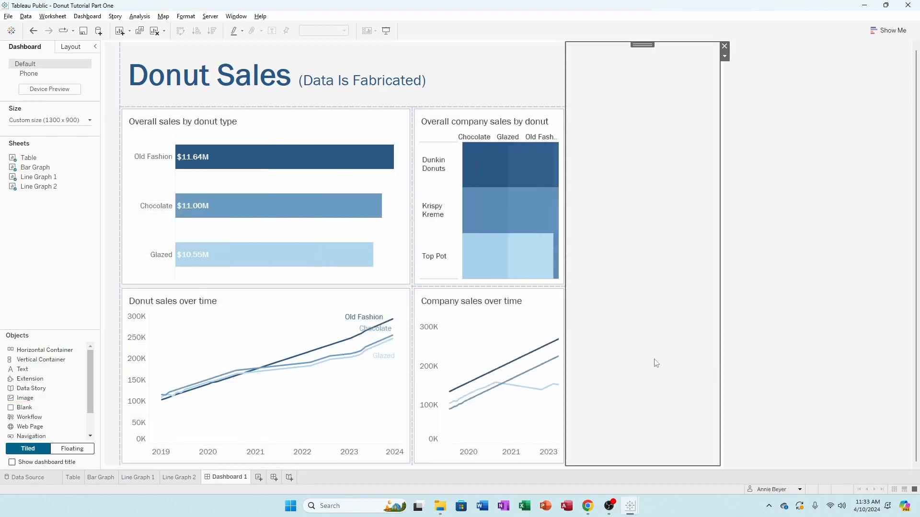
pyautogui.moveTo(563, 330); pyautogui.dragTo(903, 331)
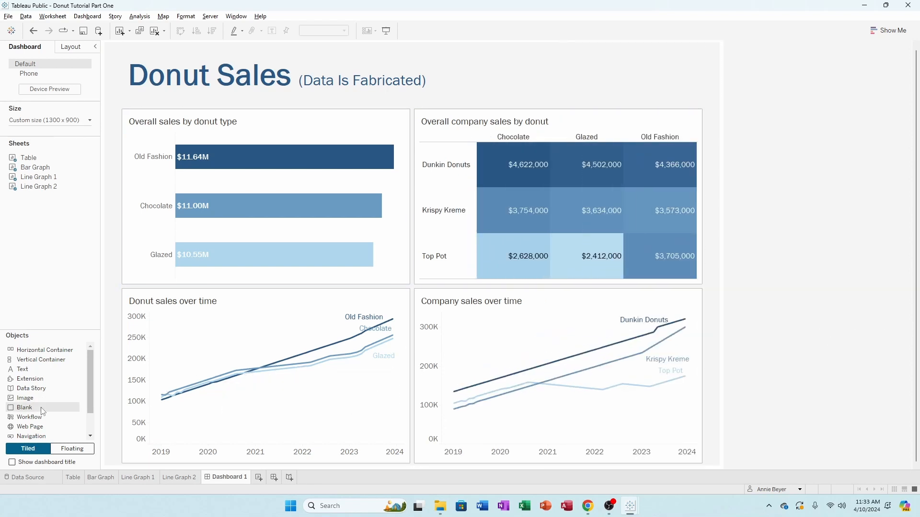
# Add a thin blank margin along the dashboard's bottom edge and move the divider between the chart rows up to balance their heights.
pyautogui.moveTo(42, 409); pyautogui.dragTo(415, 468)
pyautogui.moveTo(378, 375); pyautogui.dragTo(377, 509)
pyautogui.moveTo(421, 285); pyautogui.dragTo(412, 279)
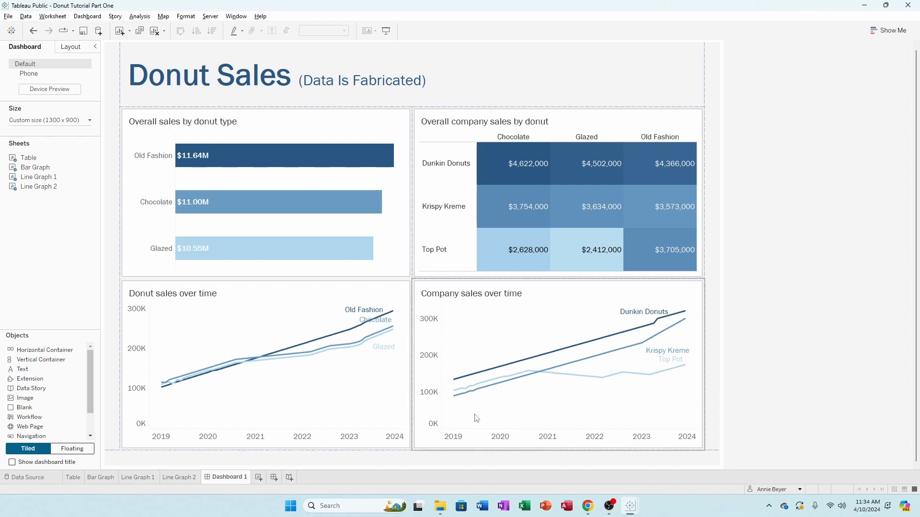
# Rename the dashboard Dashboard 1 as Sales.
pyautogui.doubleClick(232, 478)
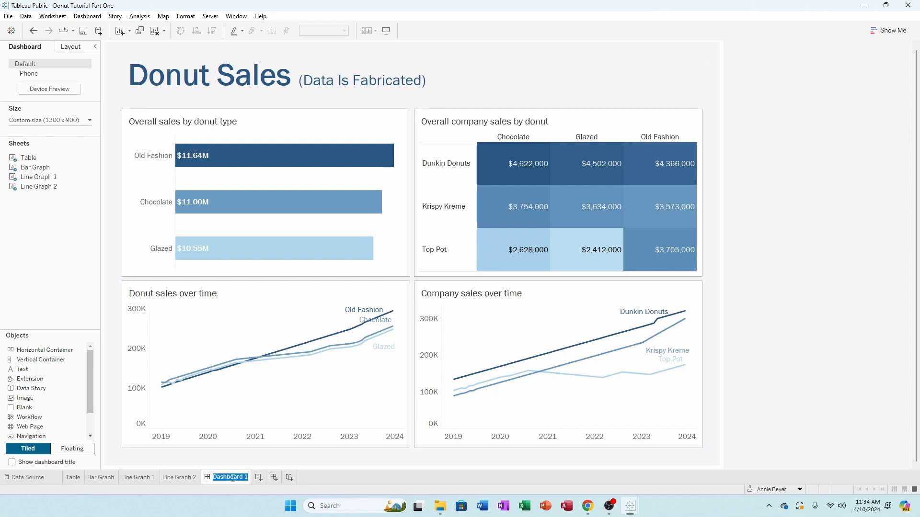
pyautogui.write('Sales')
pyautogui.press('Return')
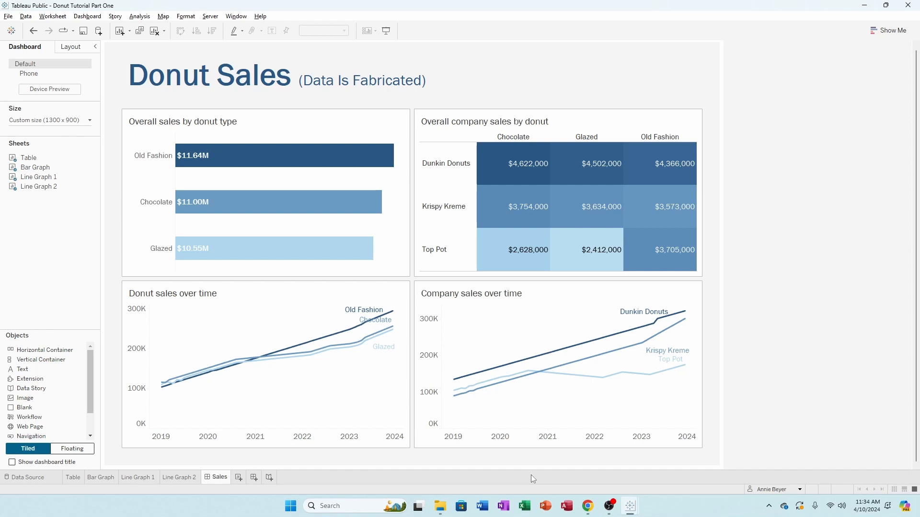
# Duplicate the Sales dashboard.
pyautogui.rightClick(222, 484)
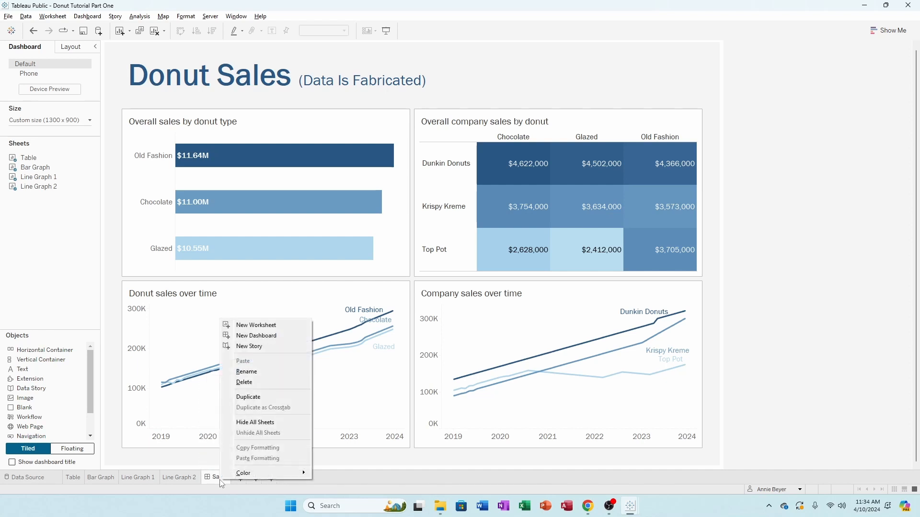
pyautogui.click(256, 397)
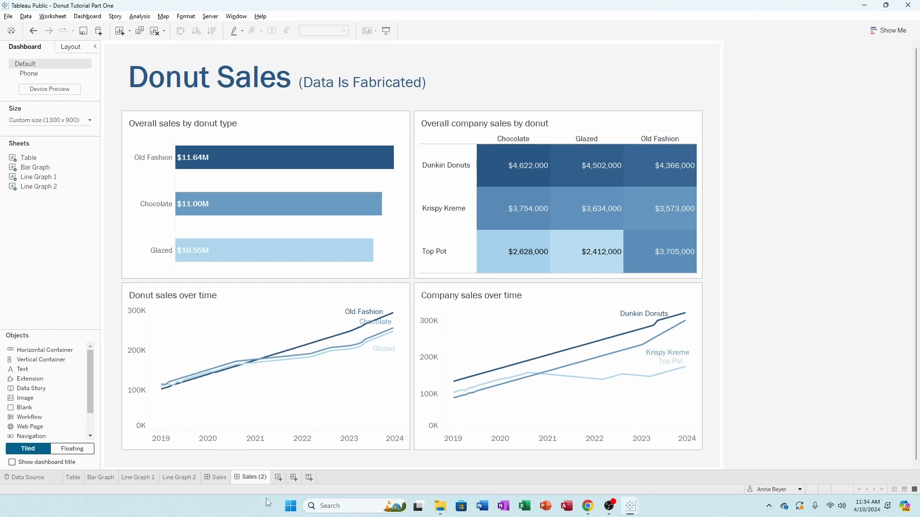
pyautogui.click(172, 77)
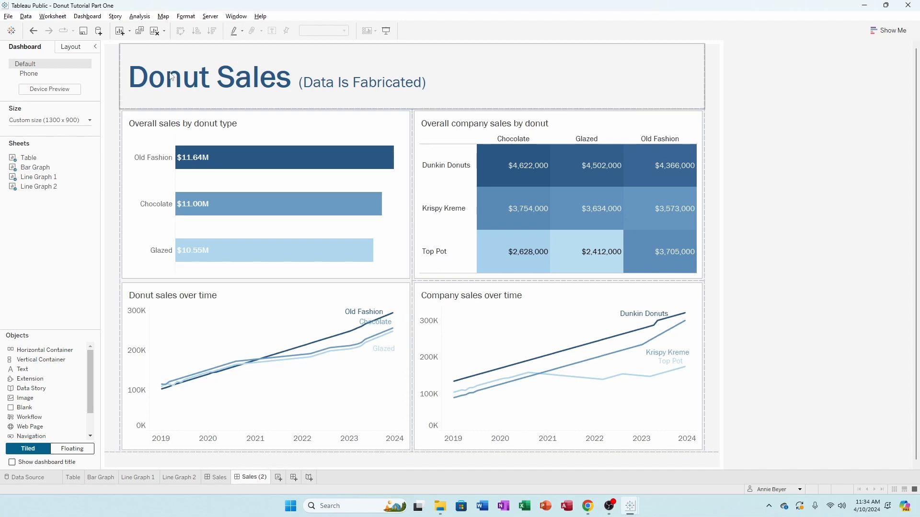
# Compare the Sales dashboard with its duplicate and inspect the duplicate's bar chart.
pyautogui.click(213, 479)
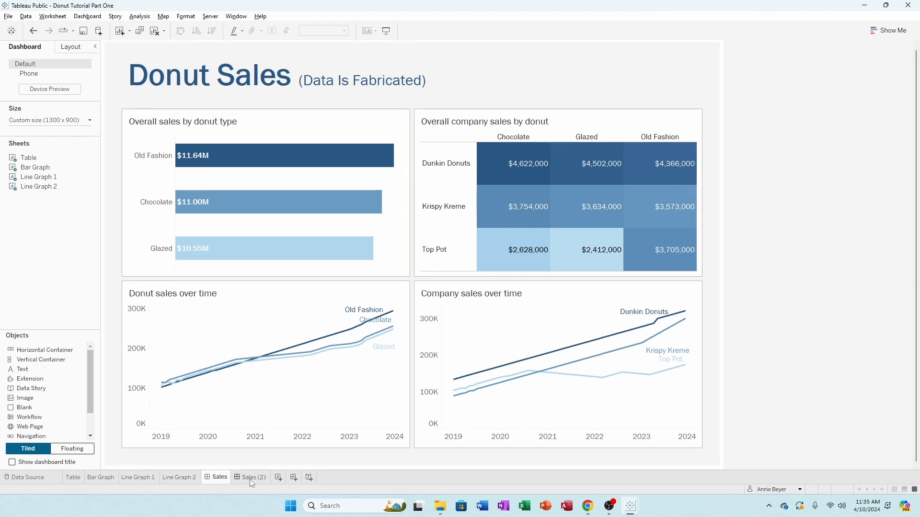
pyautogui.click(250, 479)
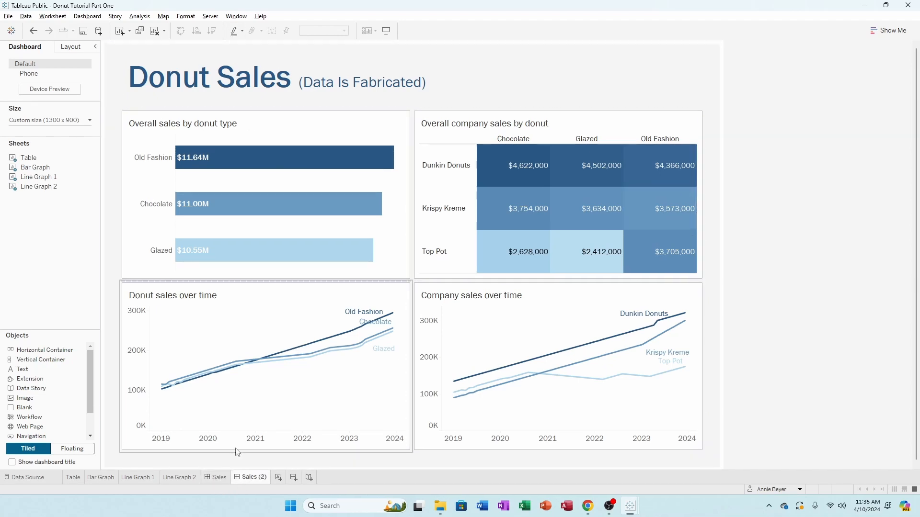
pyautogui.click(218, 477)
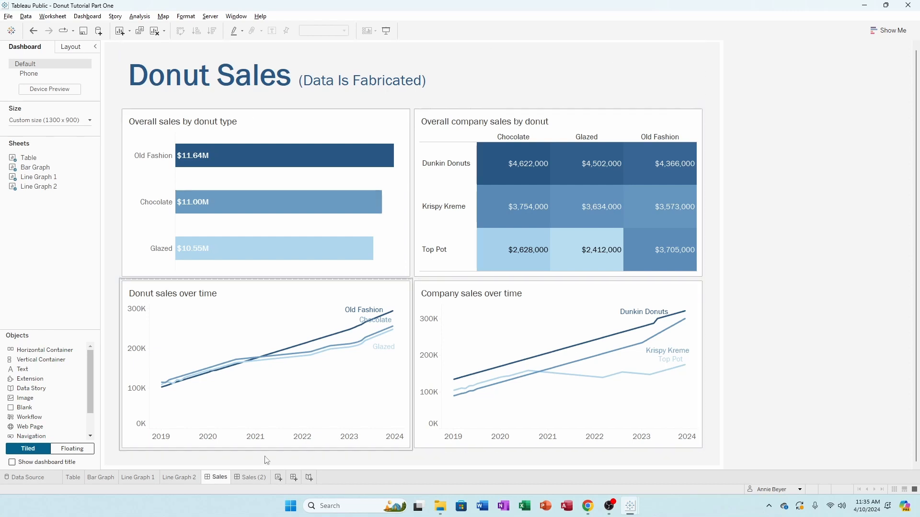
pyautogui.click(254, 478)
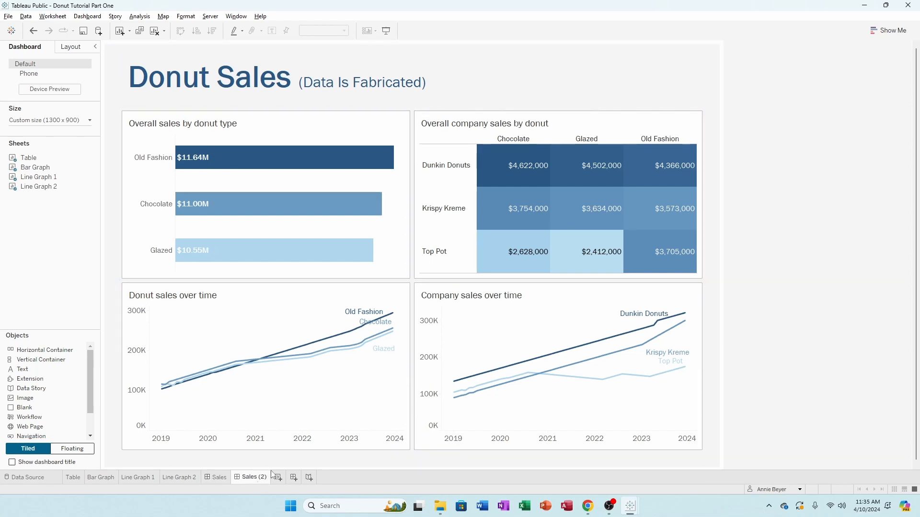
pyautogui.click(391, 197)
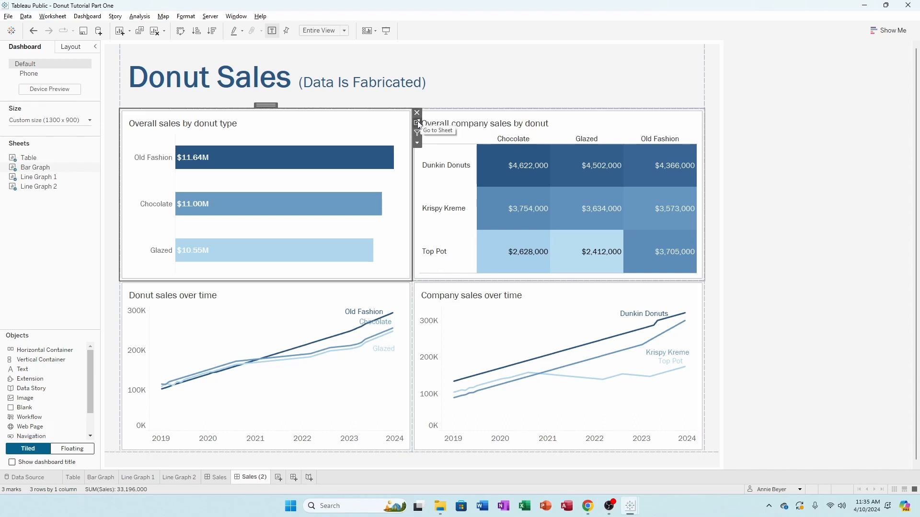
# Rename the duplicated dashboard as Expenses.
pyautogui.doubleClick(258, 479)
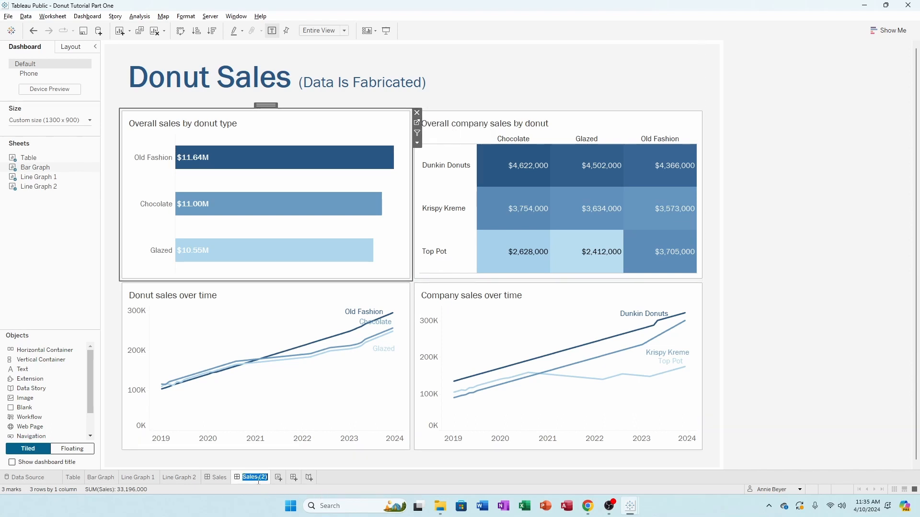
pyautogui.write('Expenses')
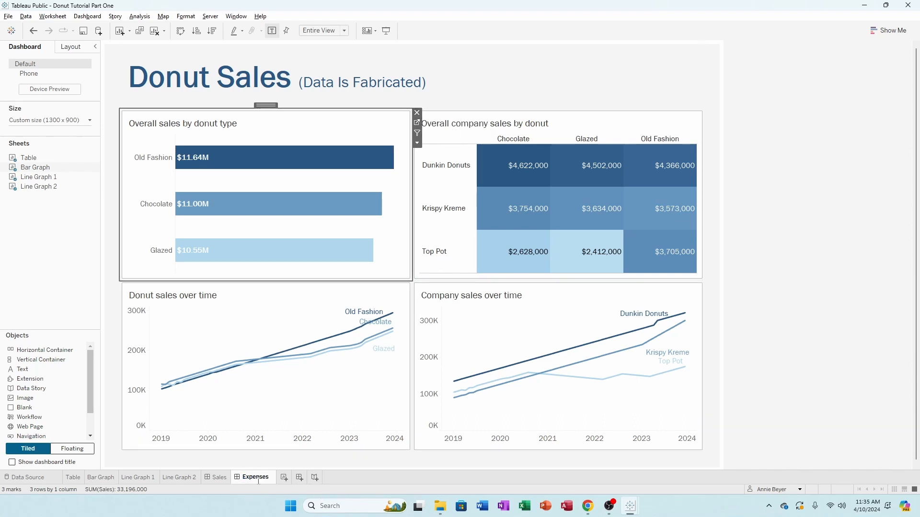
pyautogui.press('Return')
# Change "Sales" to "Expenses" in the Expenses dashboard's title so it reads "Donut Expenses (Data Is Fabricated)".
pyautogui.doubleClick(349, 93)
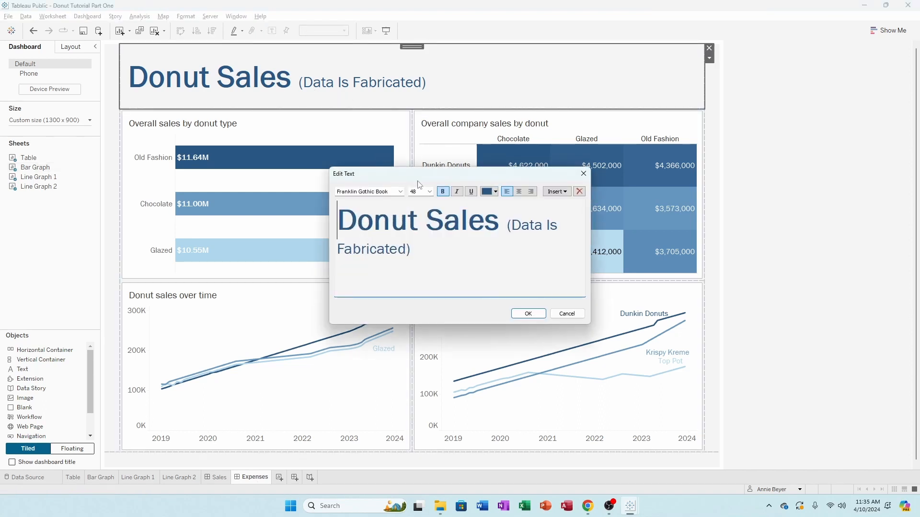
pyautogui.doubleClick(476, 232)
pyautogui.write('Expesn')
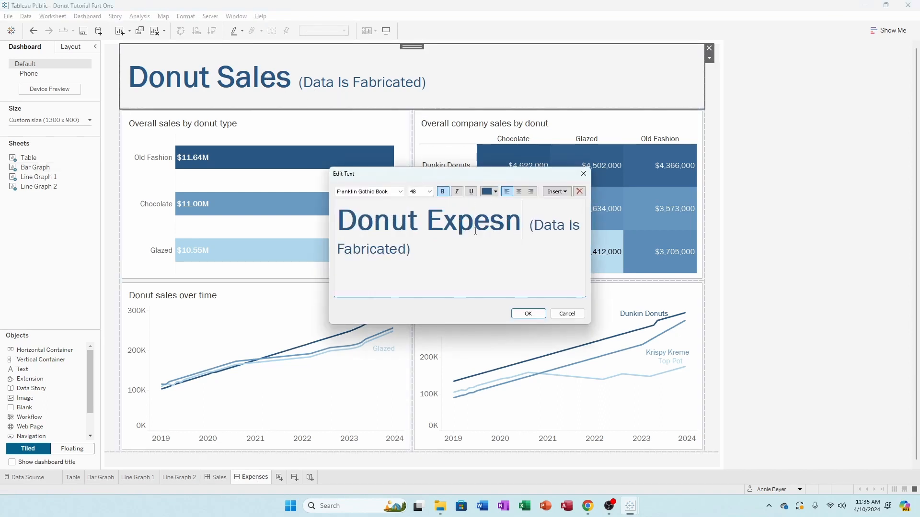
pyautogui.write('s')
pyautogui.press('BackSpace')
pyautogui.press('BackSpace')
pyautogui.press('BackSpace')
pyautogui.write('ns')
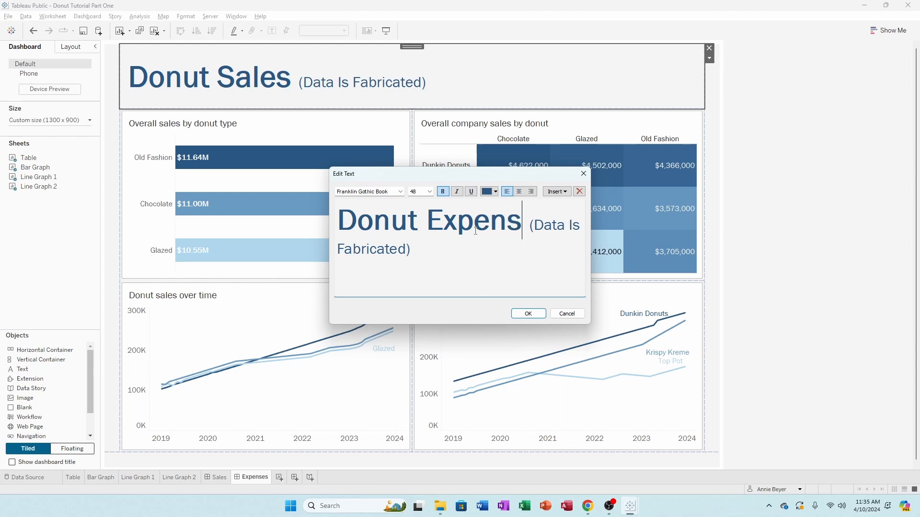
pyautogui.write('es')
pyautogui.click(539, 313)
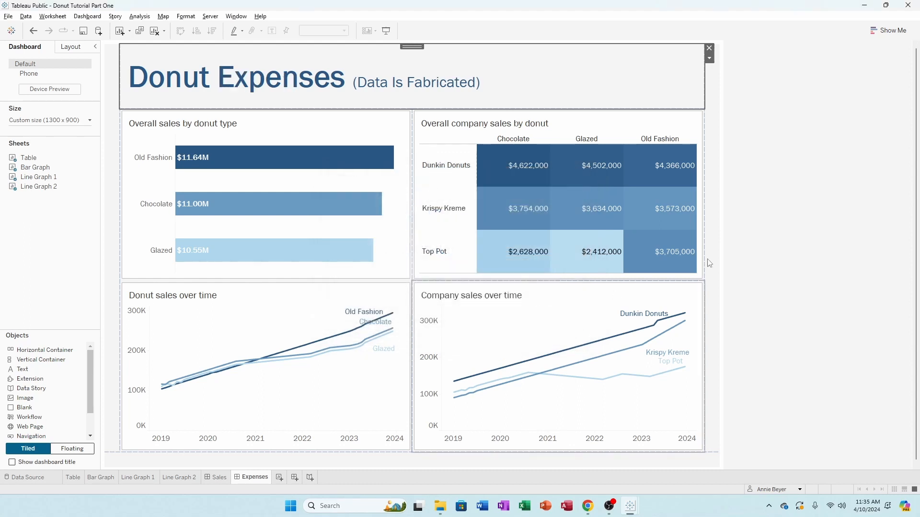
# Try replacing the Sales label with Expenses on the bar chart's source sheet and check the effect on both dashboards.
pyautogui.click(318, 131)
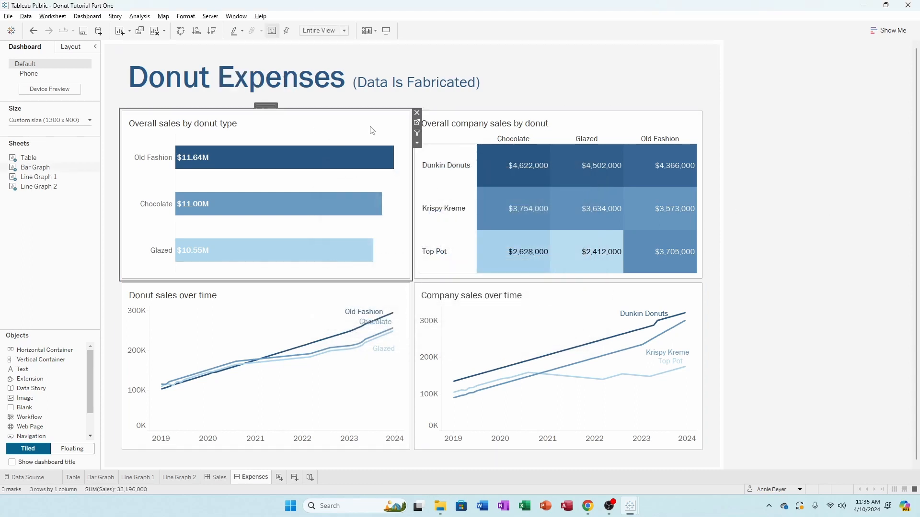
pyautogui.click(416, 124)
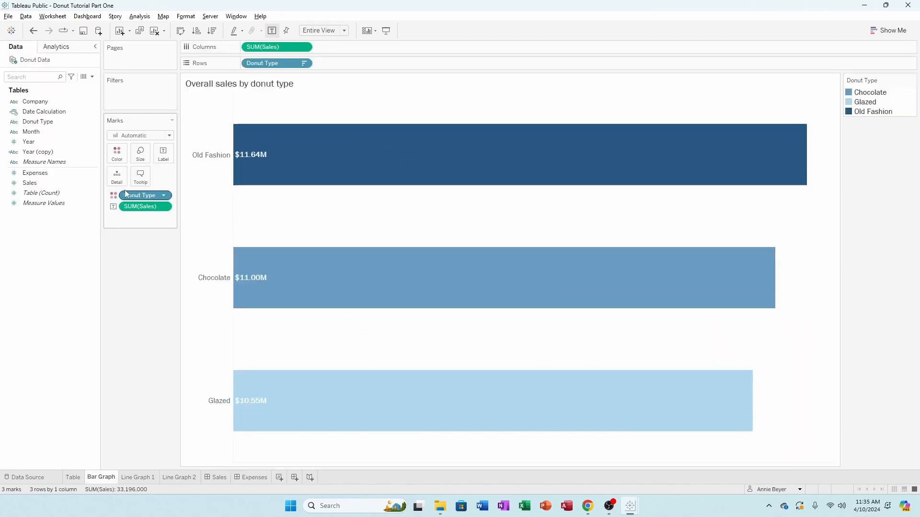
pyautogui.moveTo(36, 173); pyautogui.dragTo(144, 207)
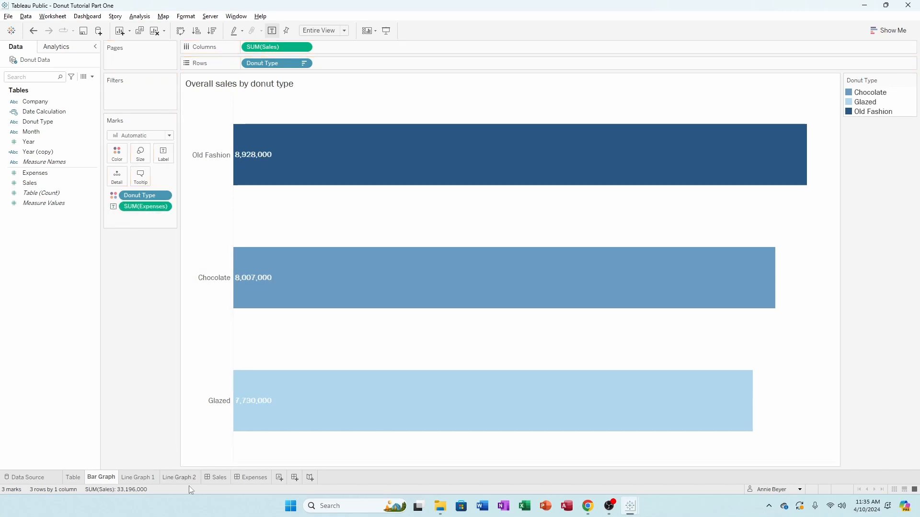
pyautogui.click(254, 478)
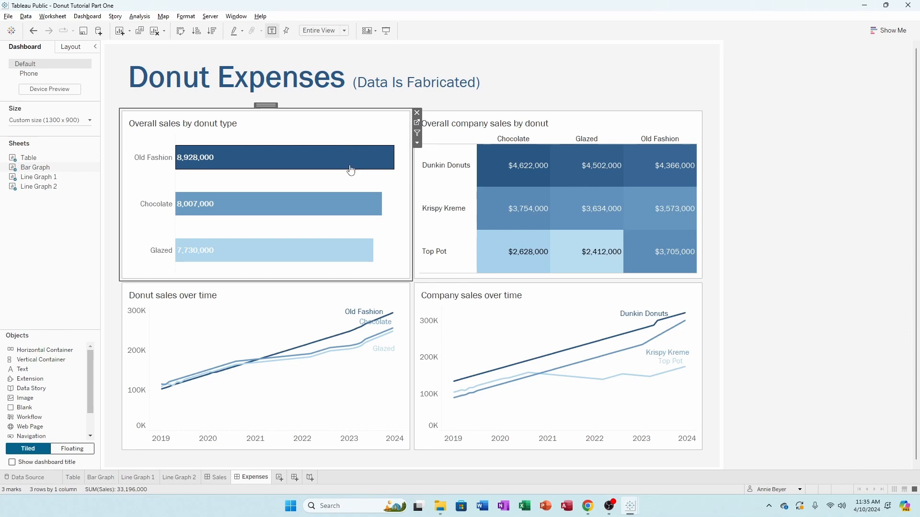
pyautogui.click(218, 478)
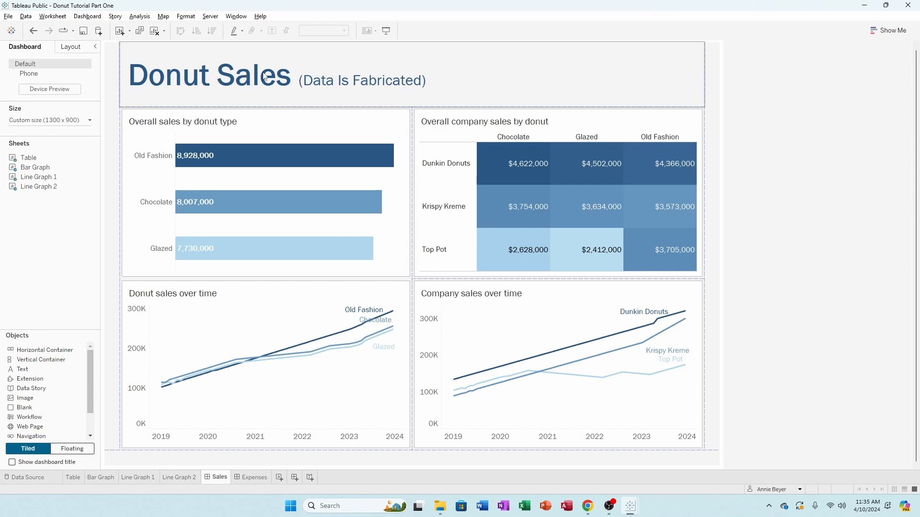
# Compare the charts on the Expenses and Sales dashboards again.
pyautogui.click(257, 479)
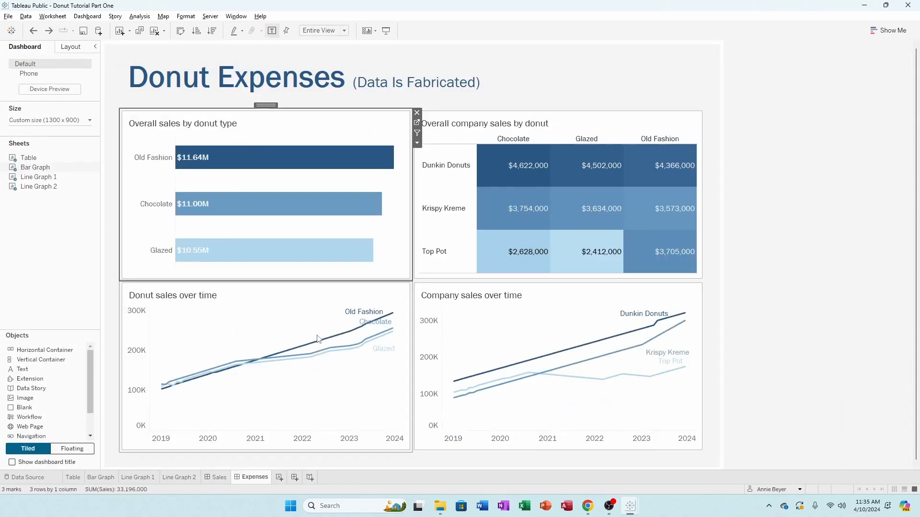
pyautogui.click(226, 477)
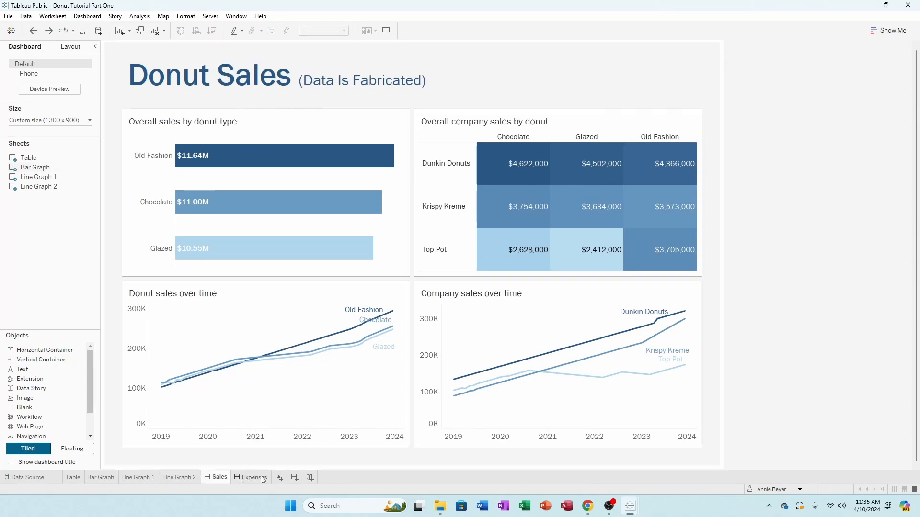
pyautogui.click(262, 478)
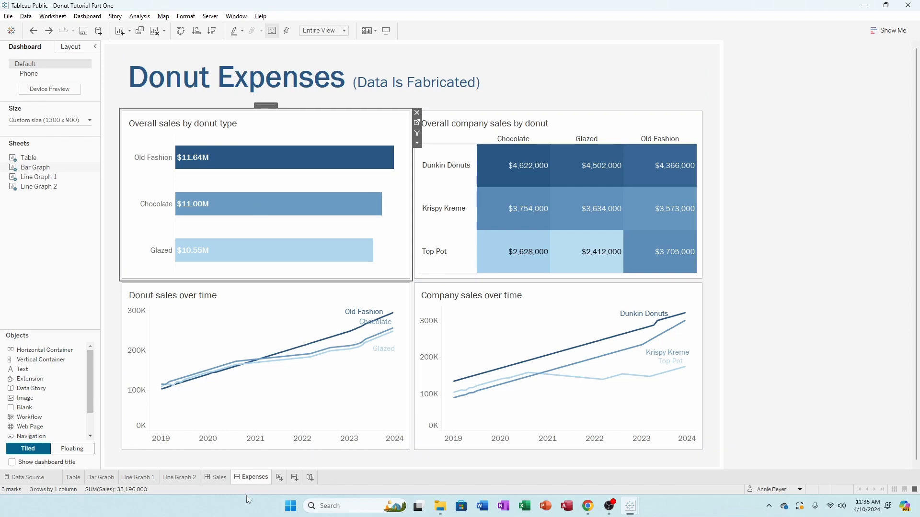
pyautogui.click(219, 477)
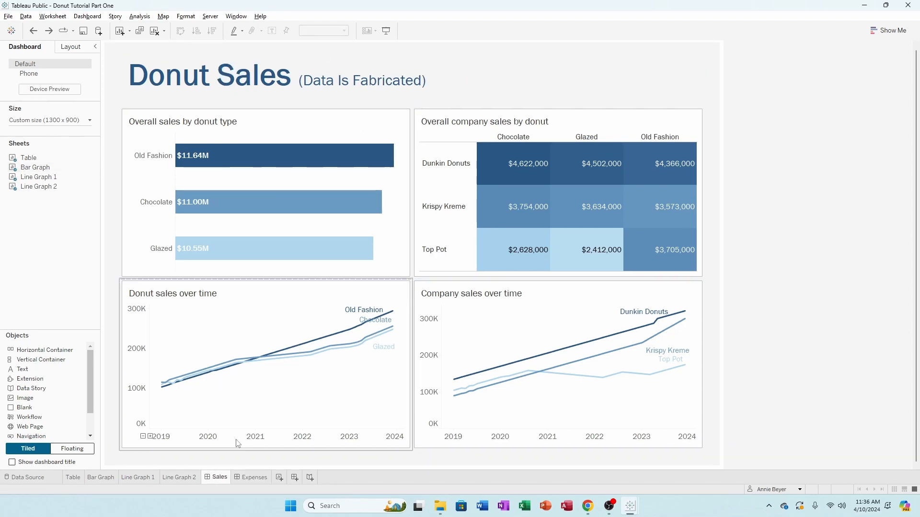
# Check the charts on the Expenses dashboard and duplicate the Table and Bar Graph worksheets.
pyautogui.click(258, 478)
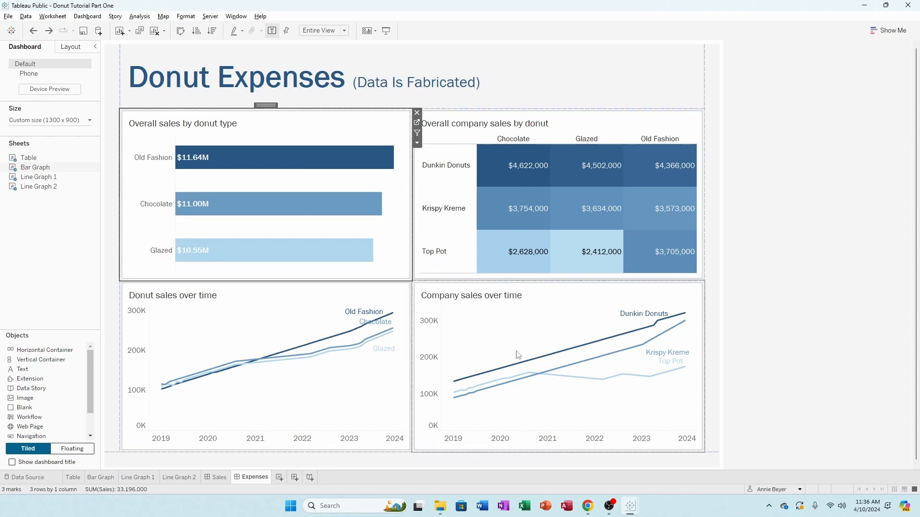
pyautogui.moveTo(388, 316)
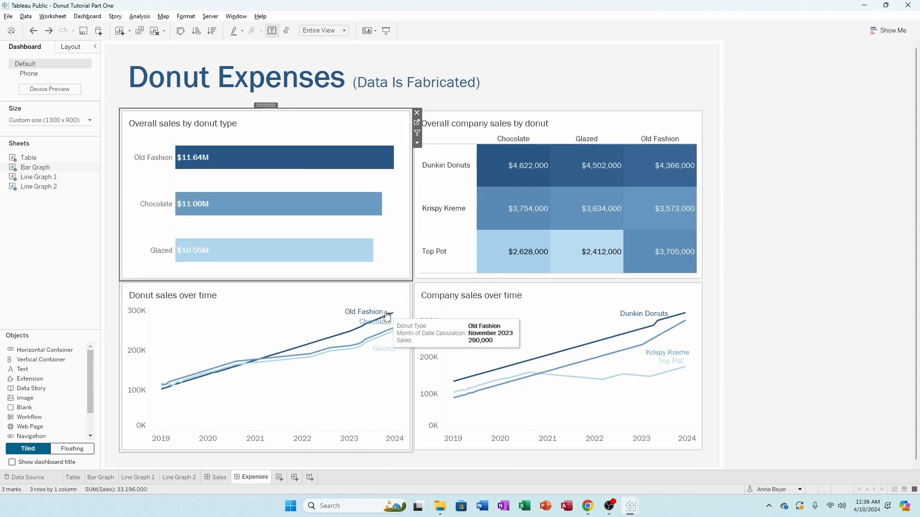
pyautogui.click(75, 479)
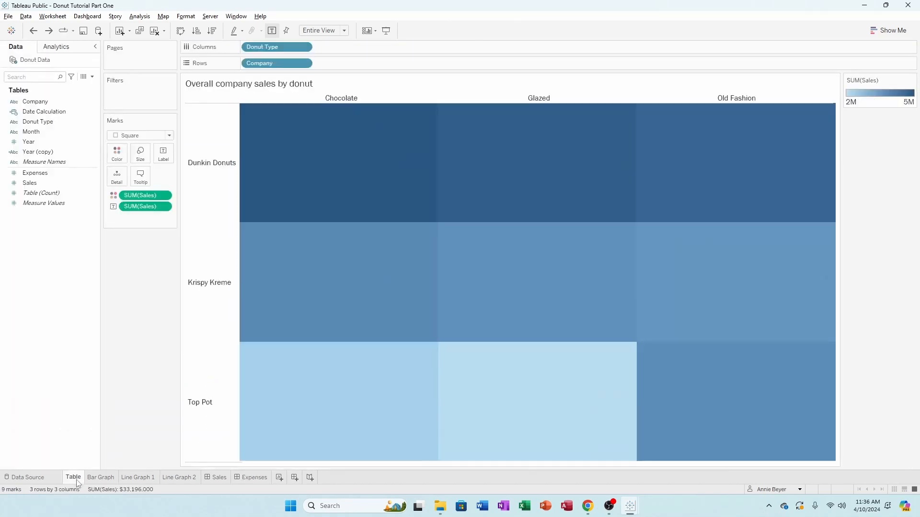
pyautogui.rightClick(78, 480)
pyautogui.click(128, 382)
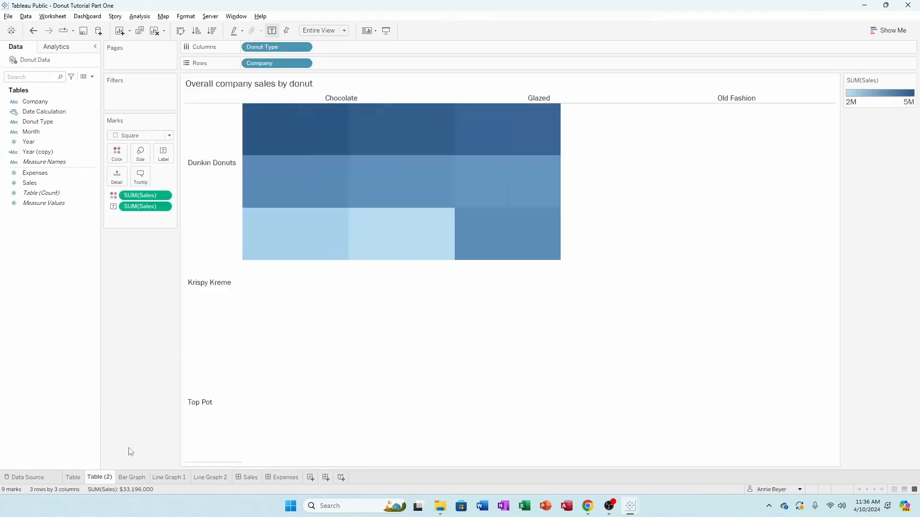
pyautogui.click(132, 478)
pyautogui.rightClick(134, 481)
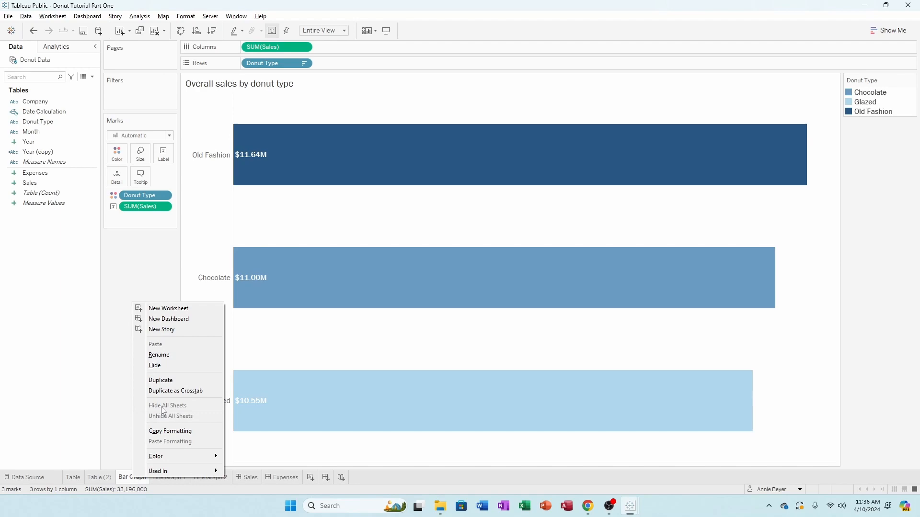
pyautogui.click(170, 379)
# Duplicate the Line Graph 1 and Line Graph 2 worksheets.
pyautogui.click(205, 478)
pyautogui.rightClick(205, 478)
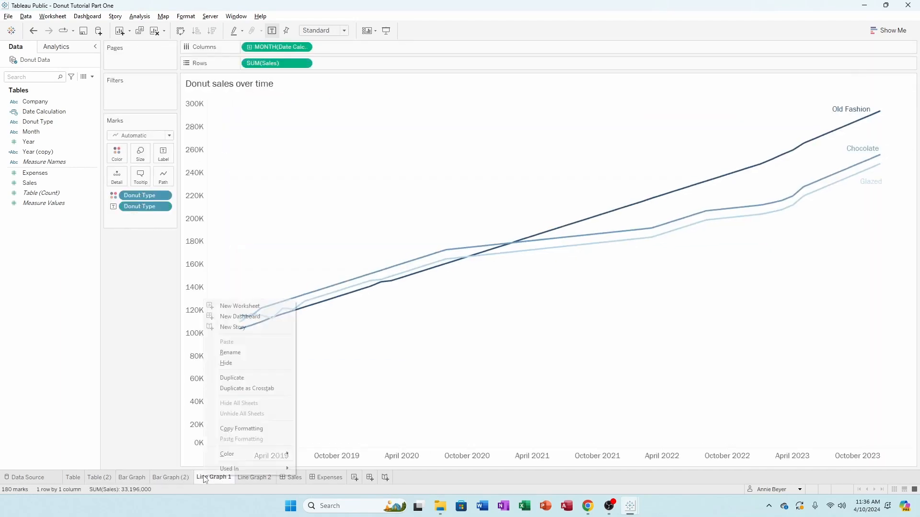
pyautogui.click(228, 384)
pyautogui.rightClick(295, 479)
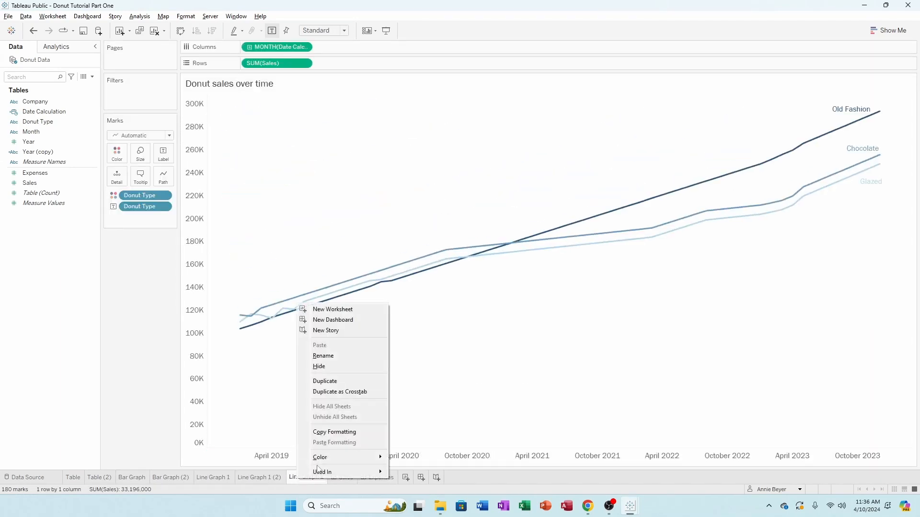
pyautogui.click(335, 382)
# Replace Sales with Expenses for both the color and the label on the Table (2) sheet.
pyautogui.click(95, 479)
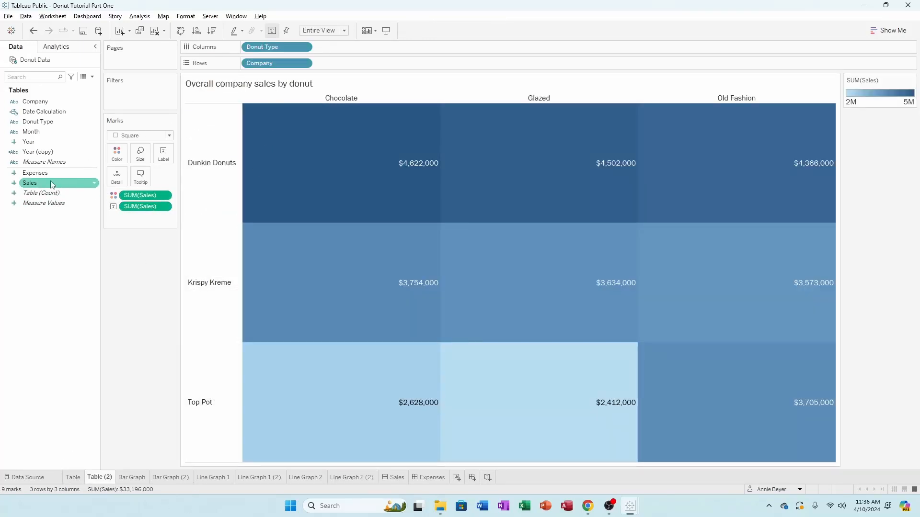
pyautogui.moveTo(35, 172); pyautogui.dragTo(142, 198)
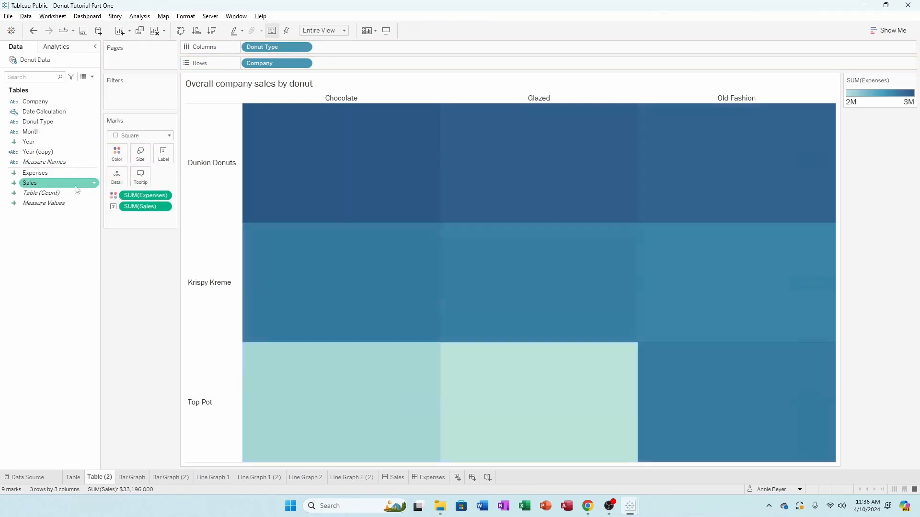
pyautogui.moveTo(40, 175); pyautogui.dragTo(141, 206)
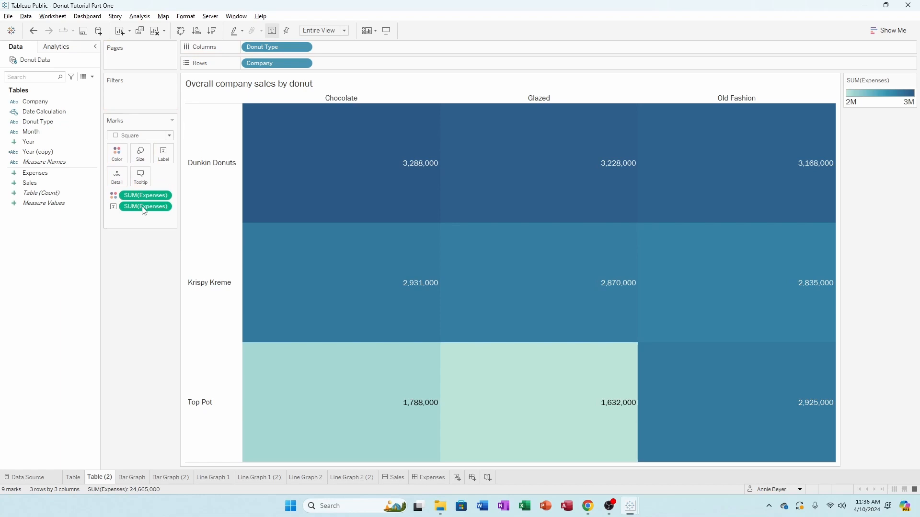
# Replace Sales with Expenses for the label and the columns on the Bar Graph (2) sheet.
pyautogui.click(183, 481)
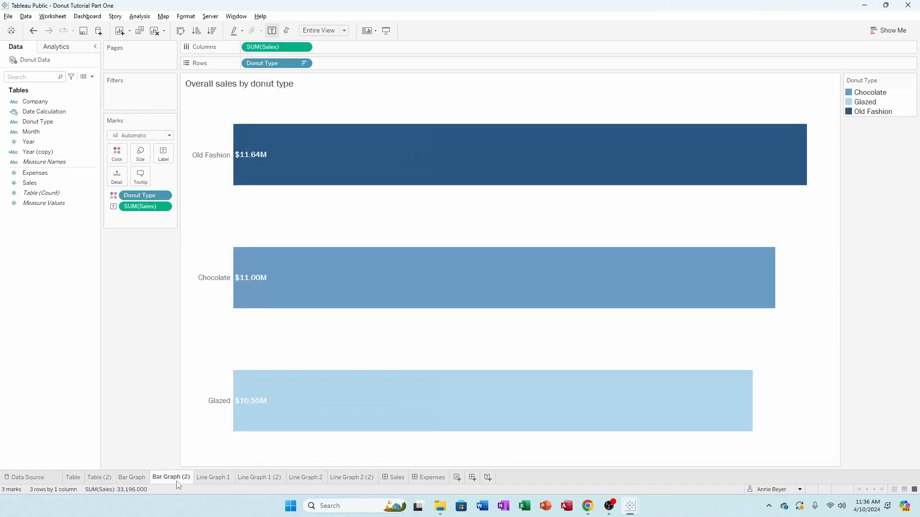
pyautogui.moveTo(30, 183); pyautogui.dragTo(130, 203)
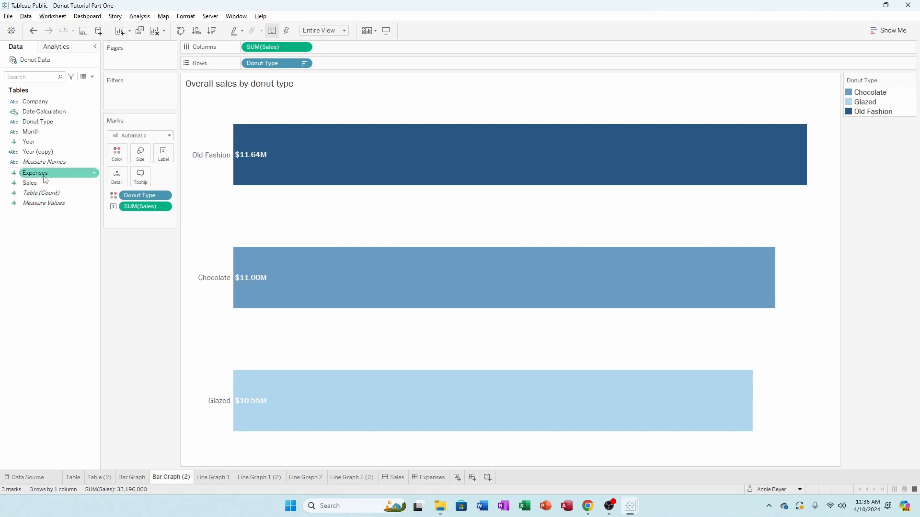
pyautogui.moveTo(54, 178); pyautogui.dragTo(141, 209)
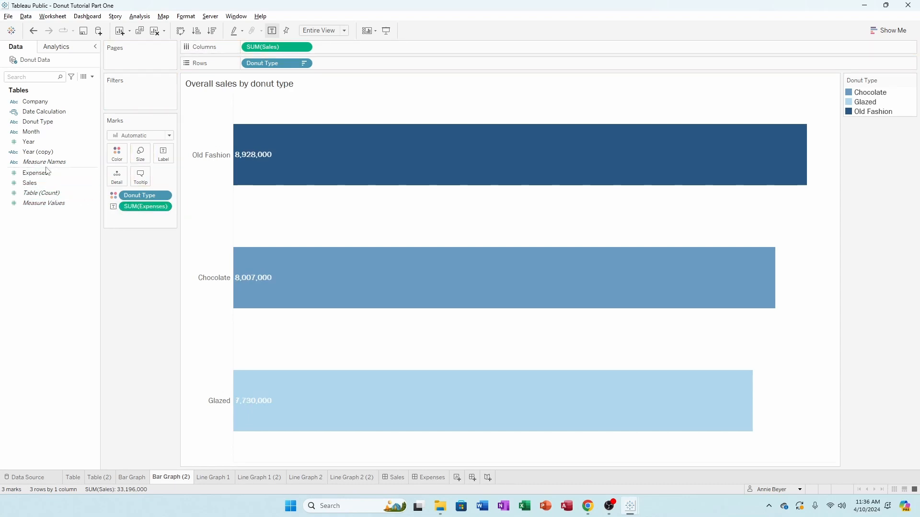
pyautogui.moveTo(35, 173); pyautogui.dragTo(264, 48)
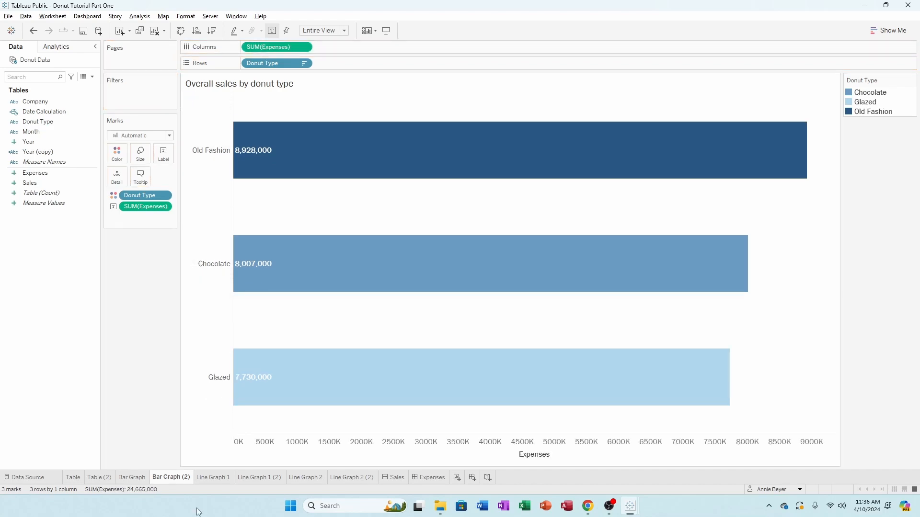
# Replace Sales with Expenses in the rows of the Line Graph 1 (2) and Line Graph 2 (2) sheets.
pyautogui.click(245, 479)
pyautogui.moveTo(35, 173); pyautogui.dragTo(285, 65)
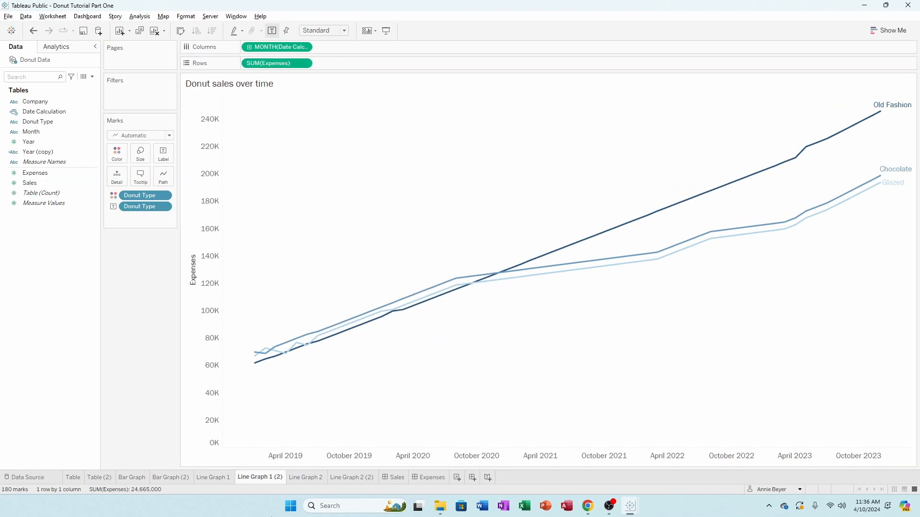
pyautogui.click(351, 478)
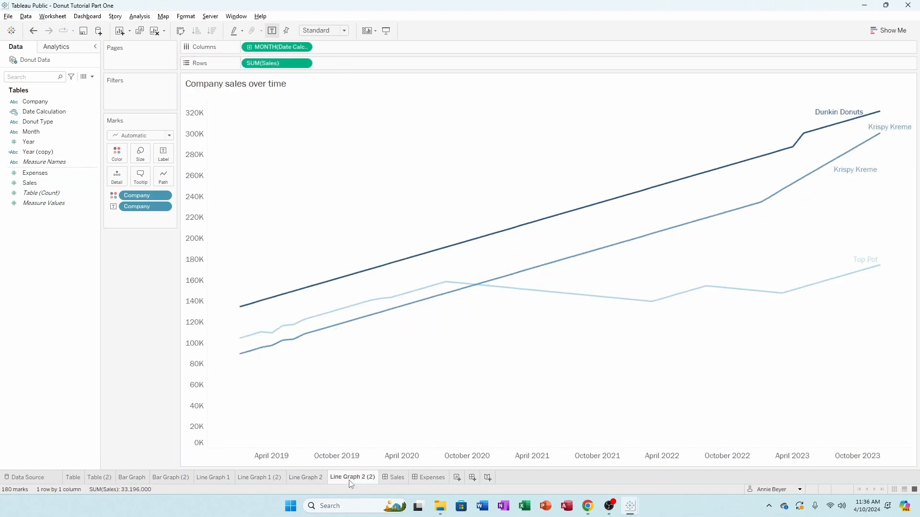
pyautogui.click(76, 187)
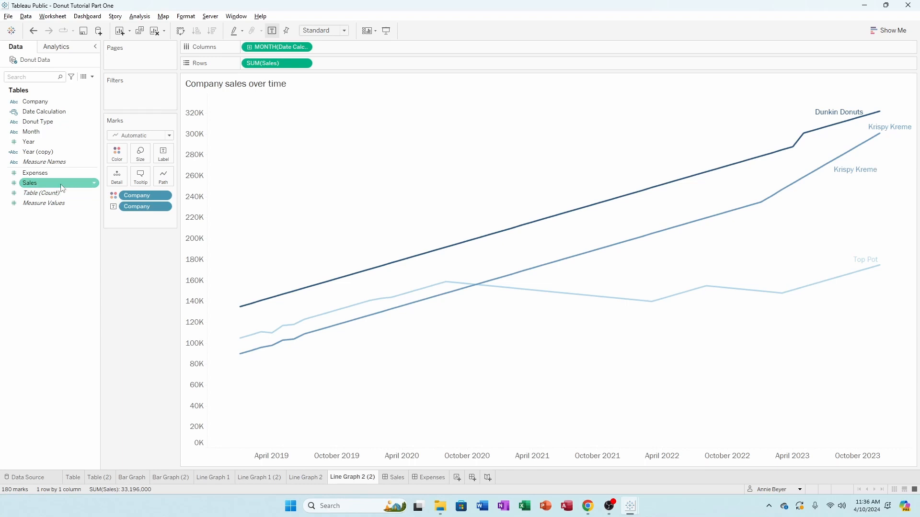
pyautogui.moveTo(47, 173); pyautogui.dragTo(278, 64)
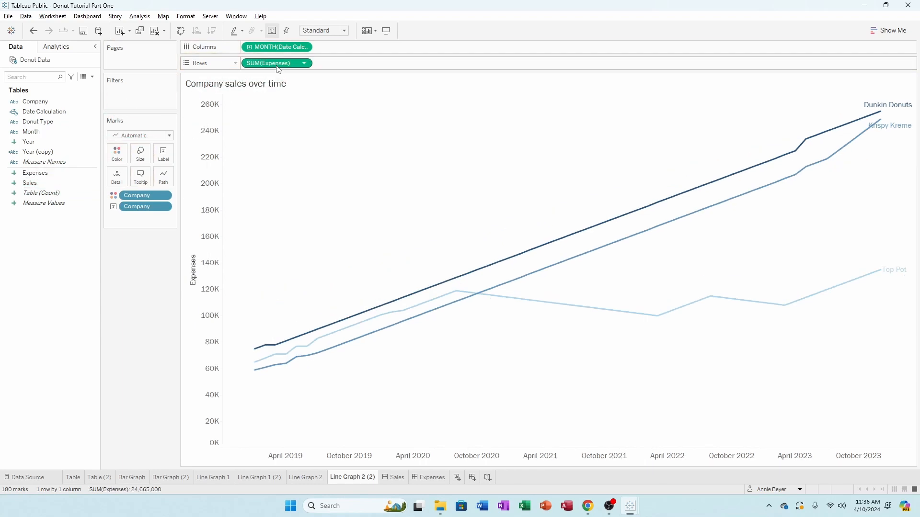
# Review the duplicated table, bar graph and line graph sheets to check their fields and titles.
pyautogui.click(99, 477)
pyautogui.click(180, 478)
pyautogui.click(268, 479)
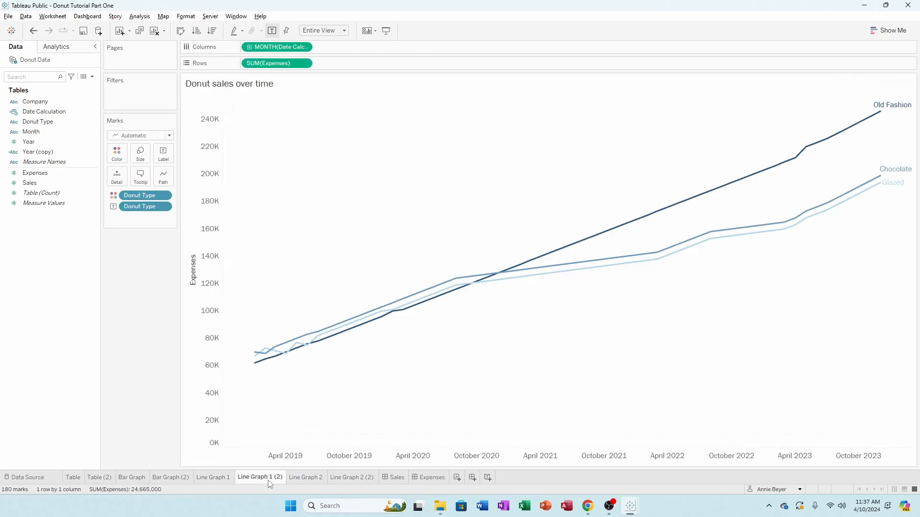
pyautogui.click(355, 478)
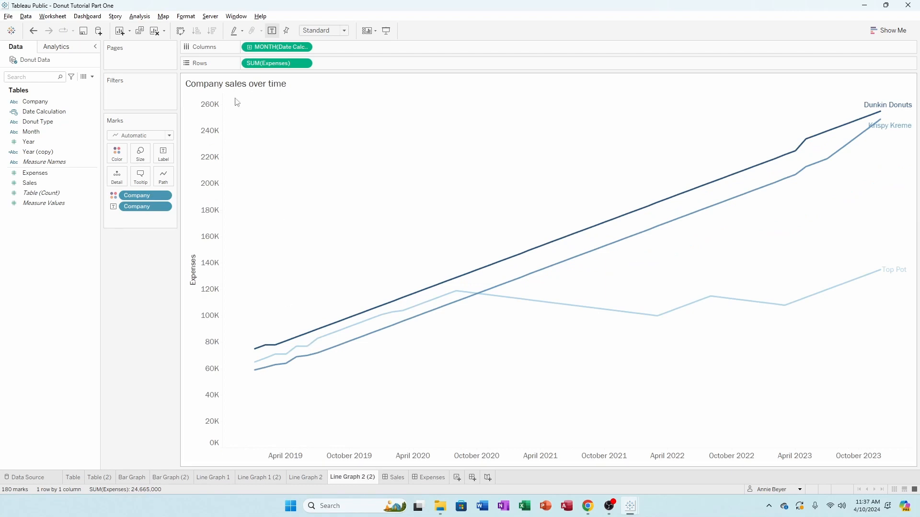
pyautogui.click(257, 477)
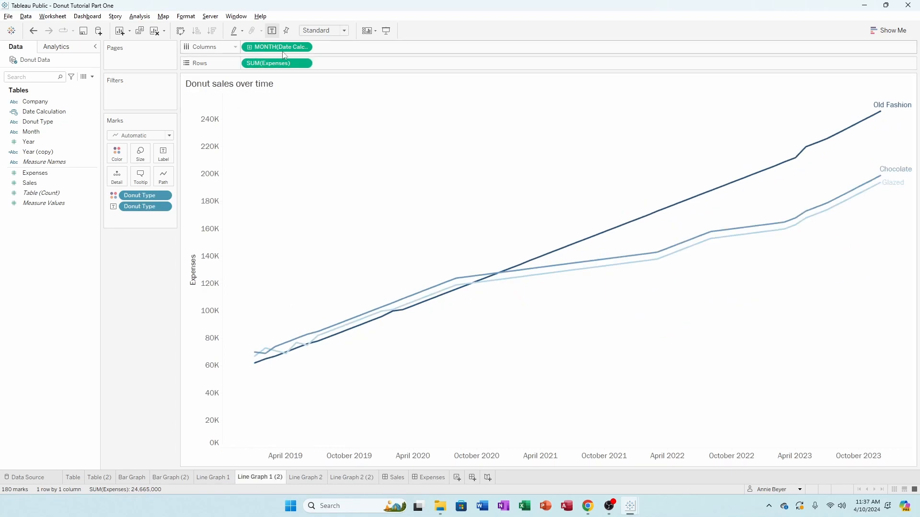
pyautogui.click(169, 478)
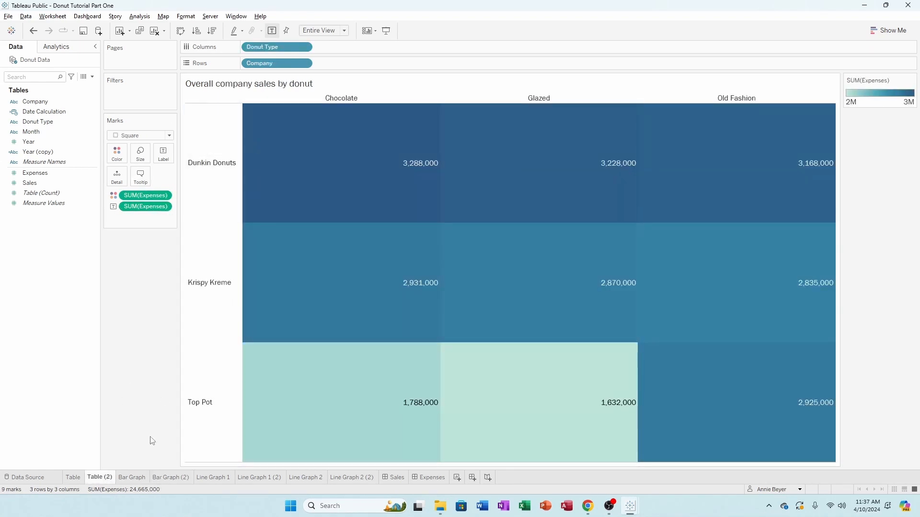
pyautogui.click(203, 478)
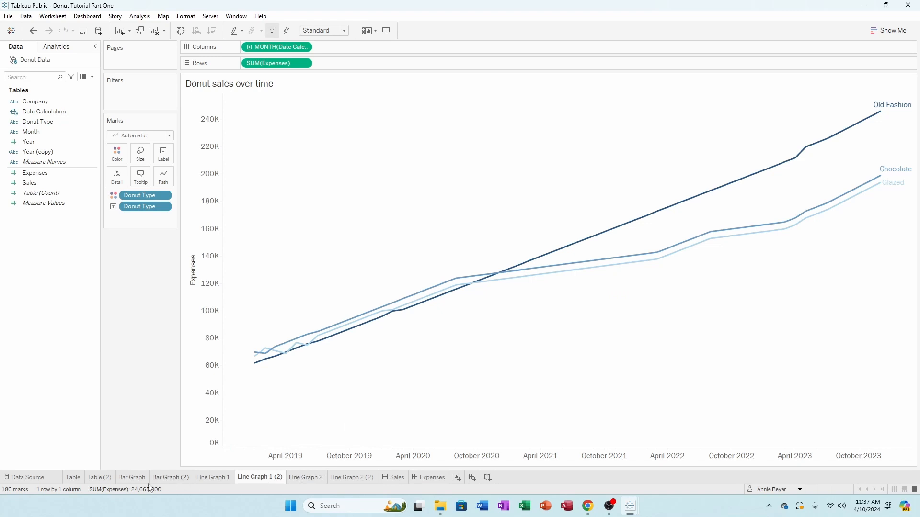
# Rename the duplicated table and bar graph sheets as Table (Exp) and Bar Graph (Exp).
pyautogui.click(99, 478)
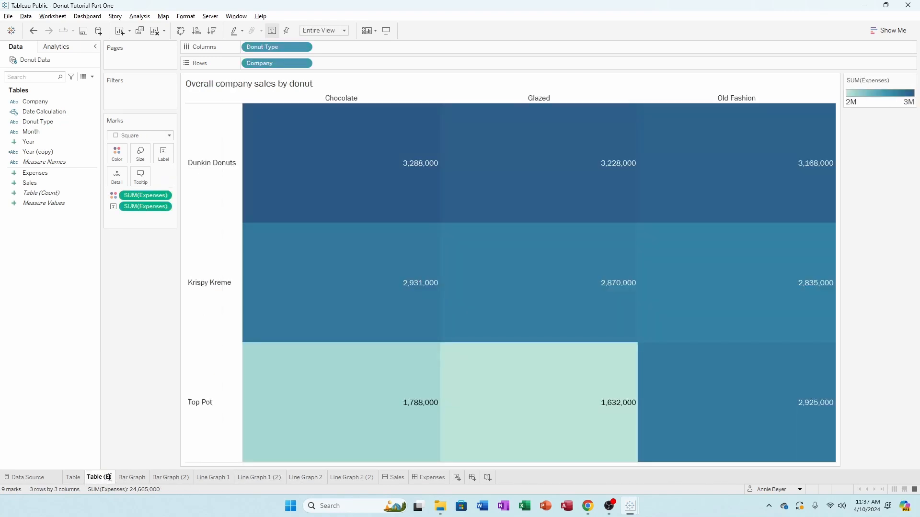
pyautogui.write('xp')
pyautogui.press('Return')
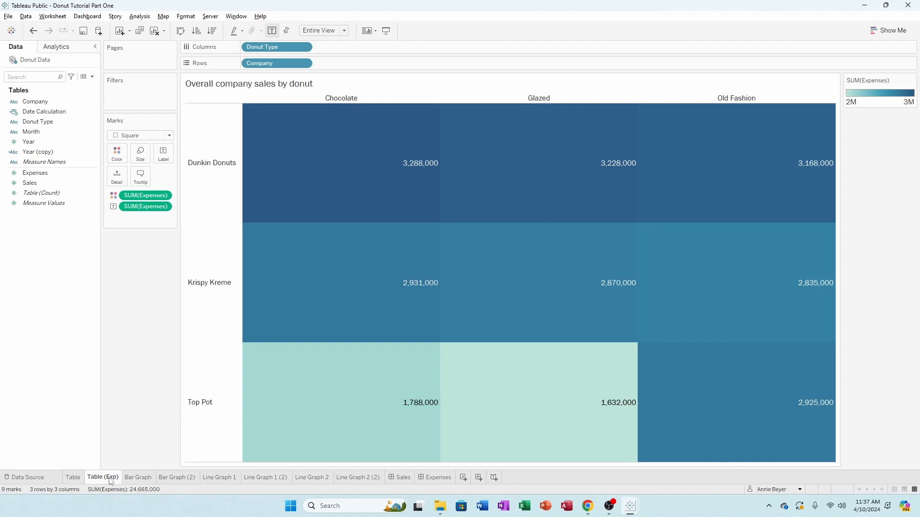
pyautogui.click(193, 478)
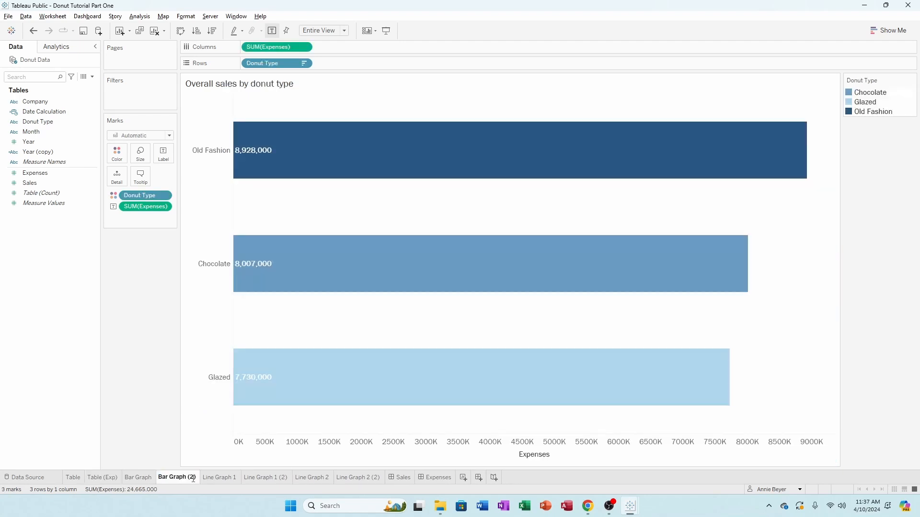
pyautogui.write('Exp)')
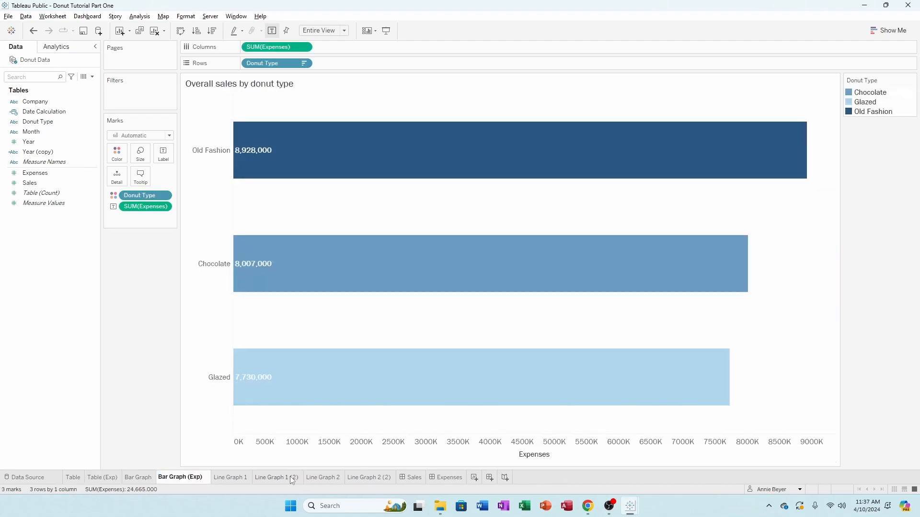
# Rename the duplicated line graph sheets as Line Graph 1 (Exp) and Line Graph 2 (Exp).
pyautogui.click(292, 478)
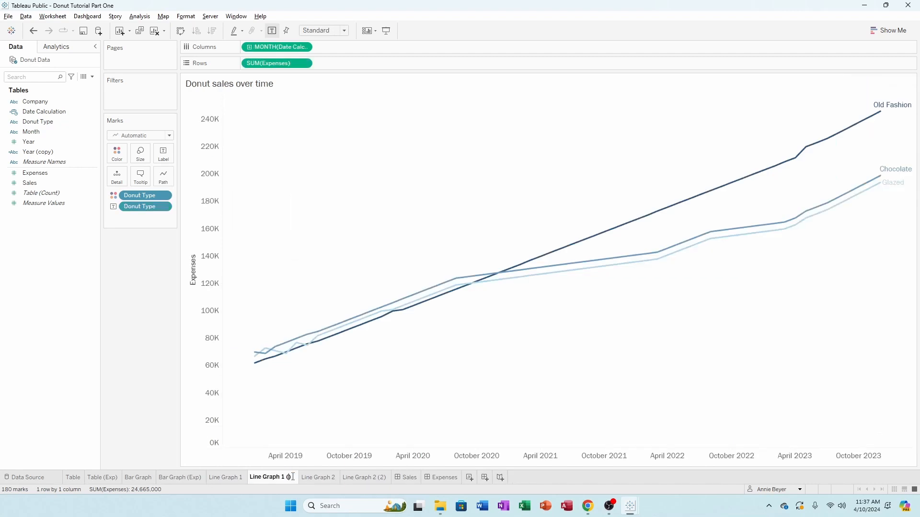
pyautogui.write('Exp)')
pyautogui.press('Return')
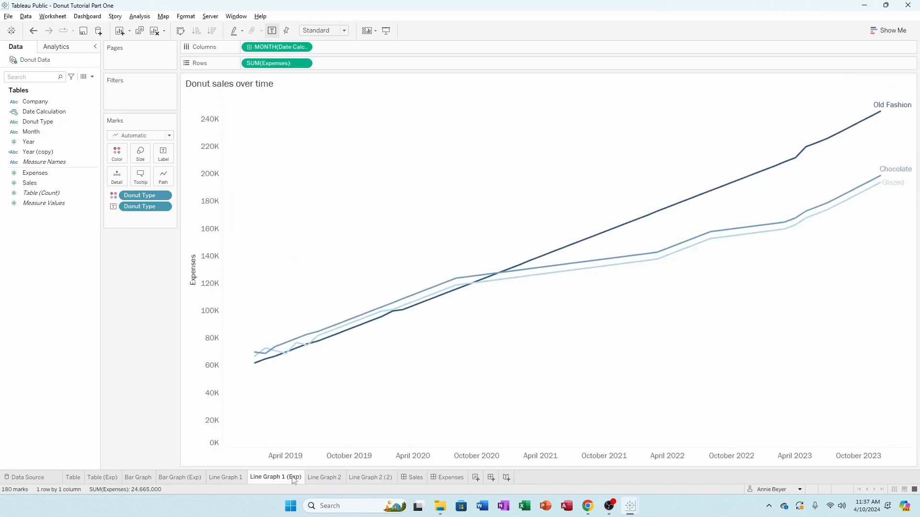
pyautogui.click(389, 478)
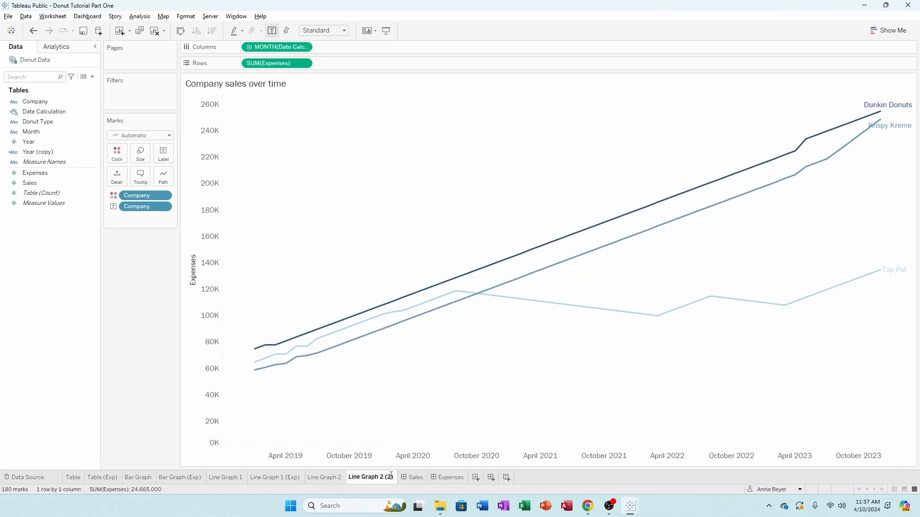
pyautogui.write('Exp)')
pyautogui.press('Return')
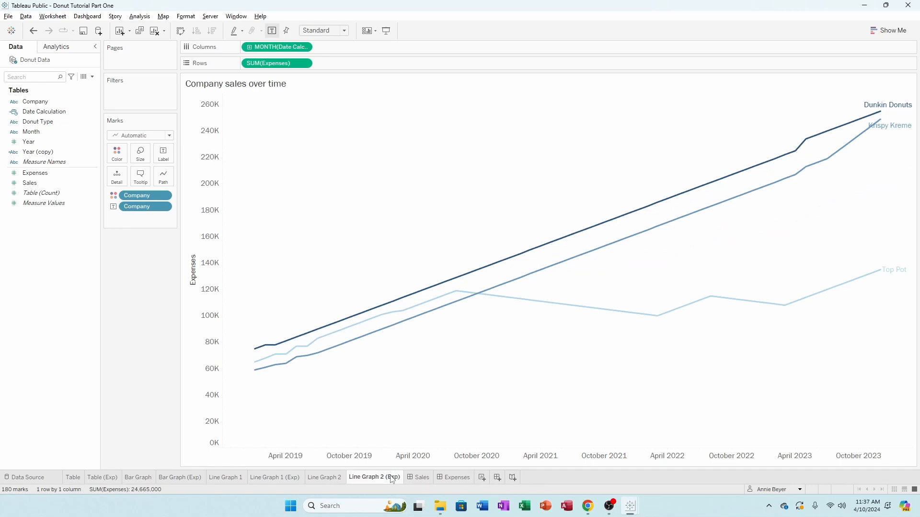
# Color the Table and Bar Graph sheet tabs blue.
pyautogui.click(102, 477)
pyautogui.rightClick(108, 481)
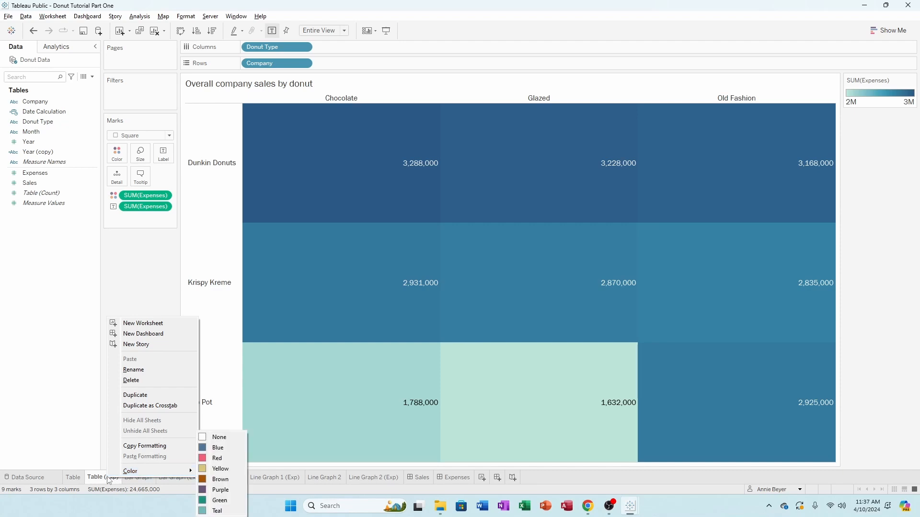
pyautogui.click(76, 477)
pyautogui.rightClick(79, 480)
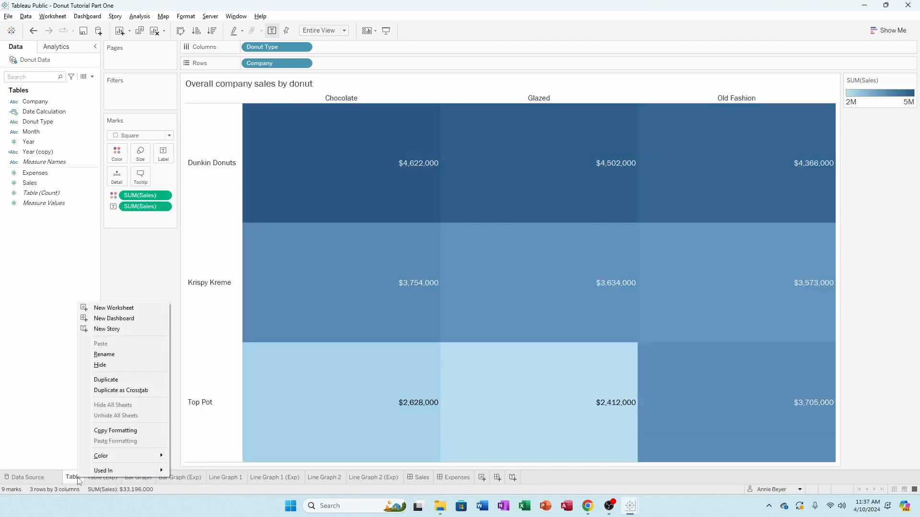
pyautogui.moveTo(149, 459)
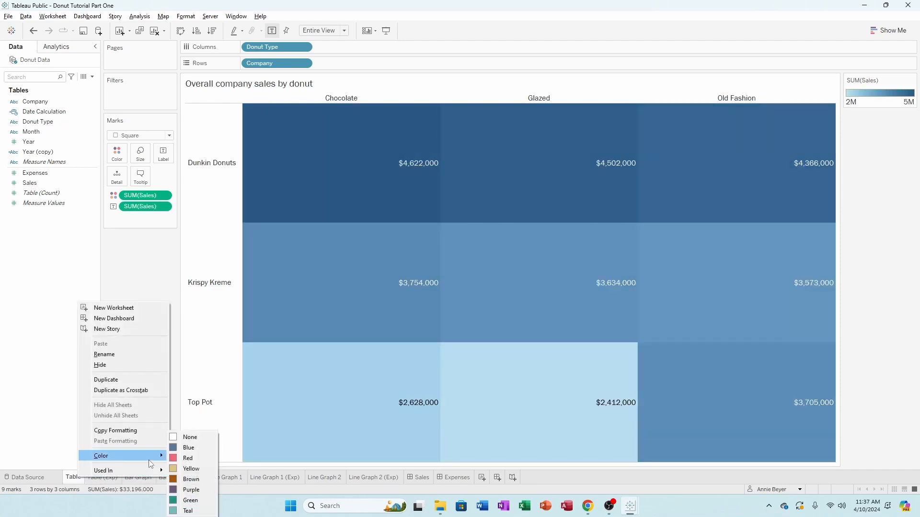
pyautogui.click(196, 448)
pyautogui.rightClick(135, 481)
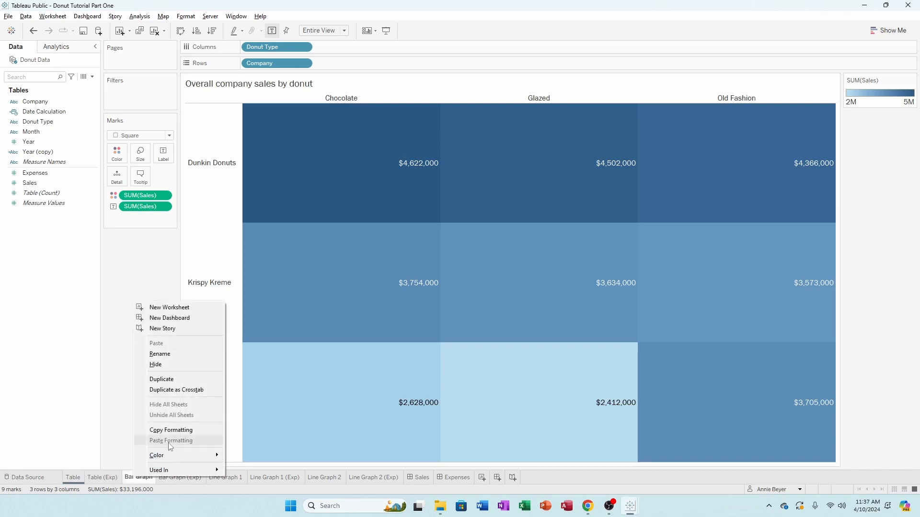
pyautogui.moveTo(191, 455)
pyautogui.click(245, 448)
# Color the Line Graph 1 and Line Graph 2 sheet tabs blue.
pyautogui.click(226, 477)
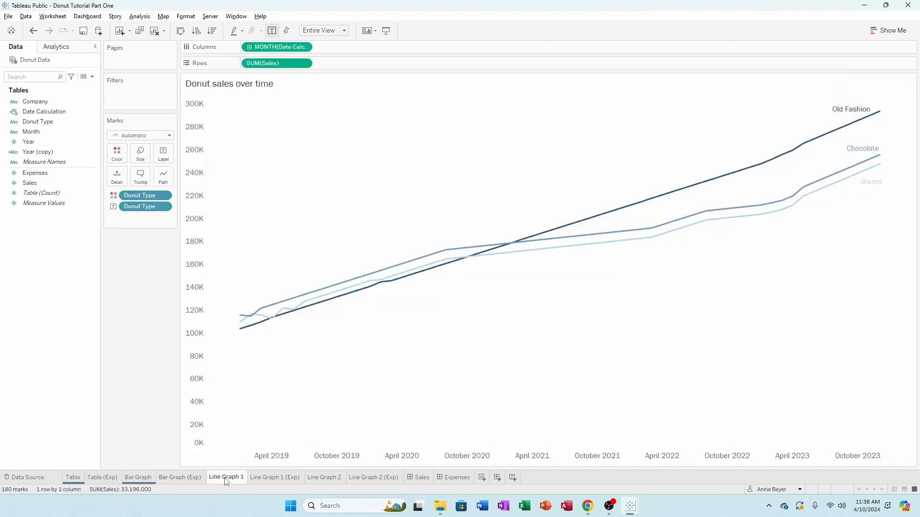
pyautogui.rightClick(226, 479)
pyautogui.moveTo(246, 459)
pyautogui.click(331, 446)
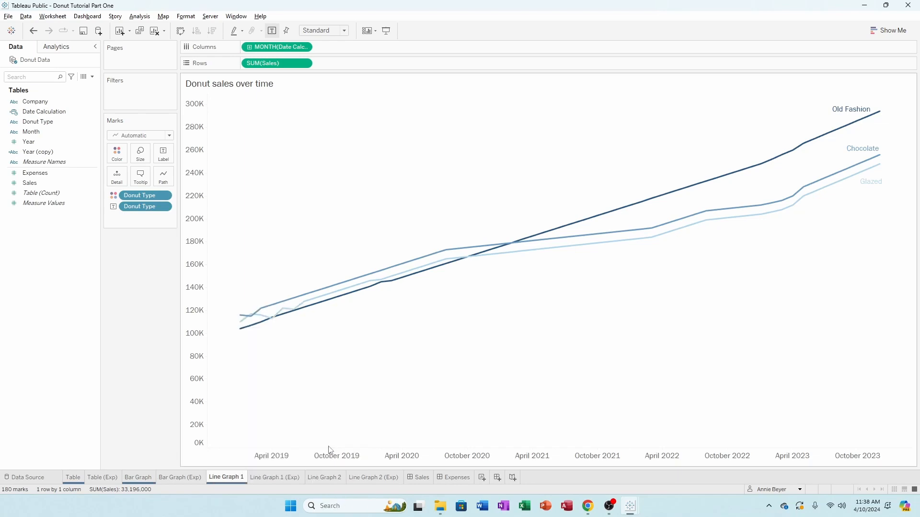
pyautogui.click(324, 478)
pyautogui.rightClick(324, 482)
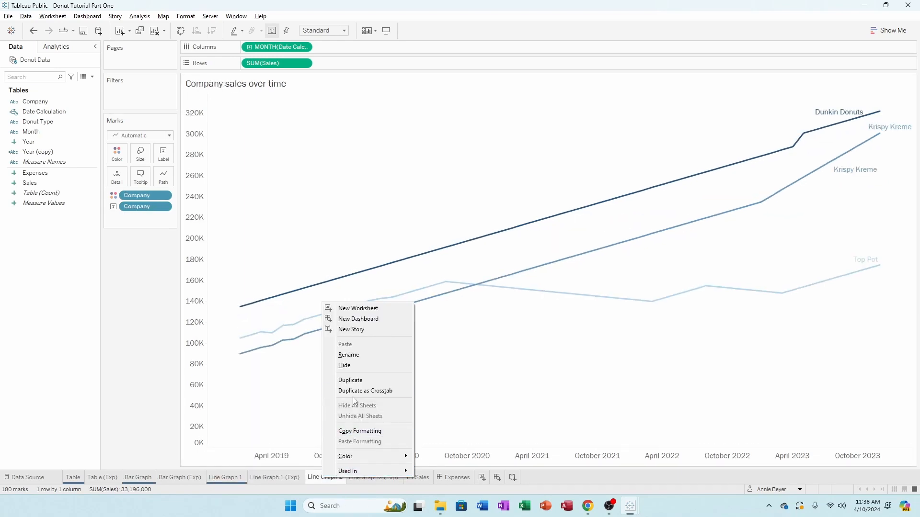
pyautogui.moveTo(384, 457)
pyautogui.click(428, 447)
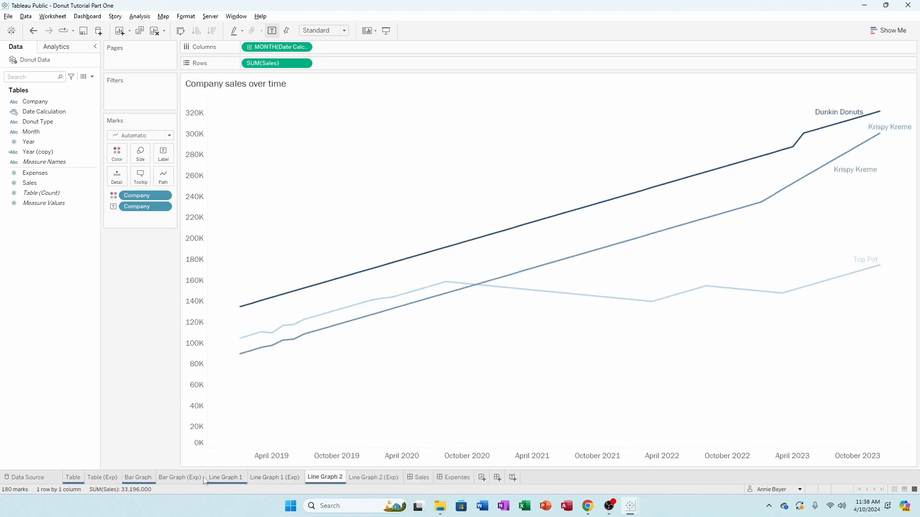
# Color the Table (Exp) and Bar Graph (Exp) sheet tabs red.
pyautogui.click(96, 479)
pyautogui.rightClick(96, 479)
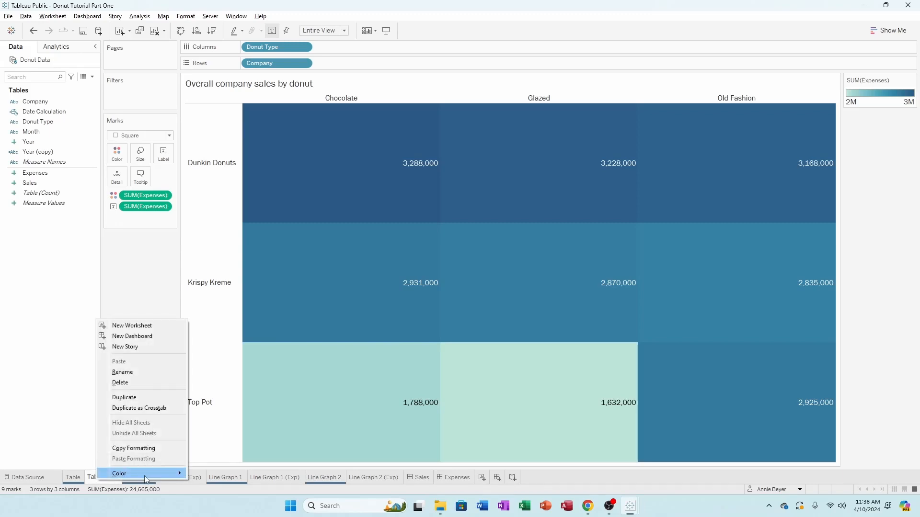
pyautogui.moveTo(156, 476)
pyautogui.click(206, 458)
pyautogui.click(179, 479)
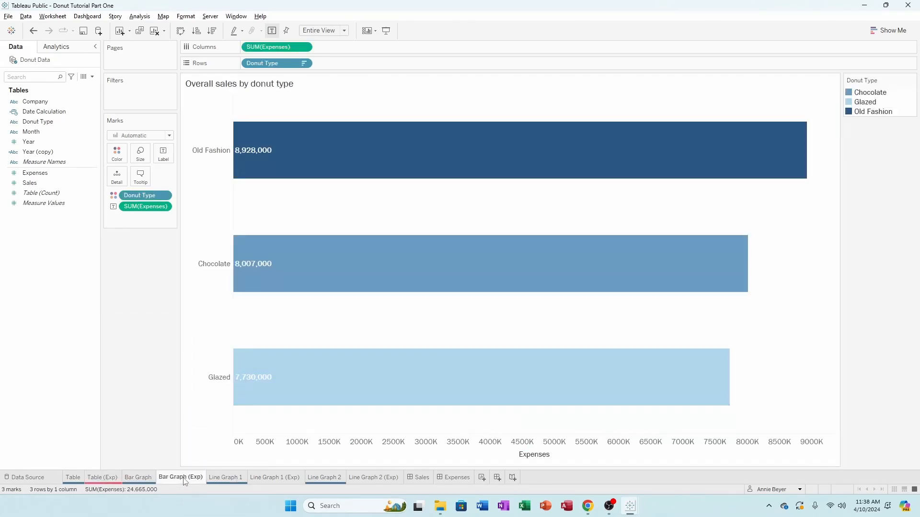
pyautogui.rightClick(185, 478)
pyautogui.moveTo(259, 472)
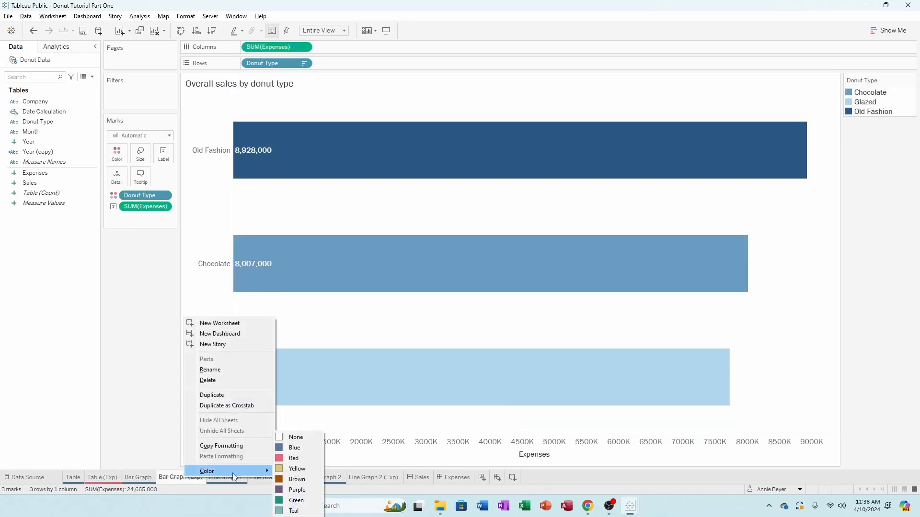
pyautogui.click(287, 458)
# Color the Line Graph 1 (Exp) and Line Graph 2 (Exp) sheet tabs red.
pyautogui.click(268, 477)
pyautogui.rightClick(268, 478)
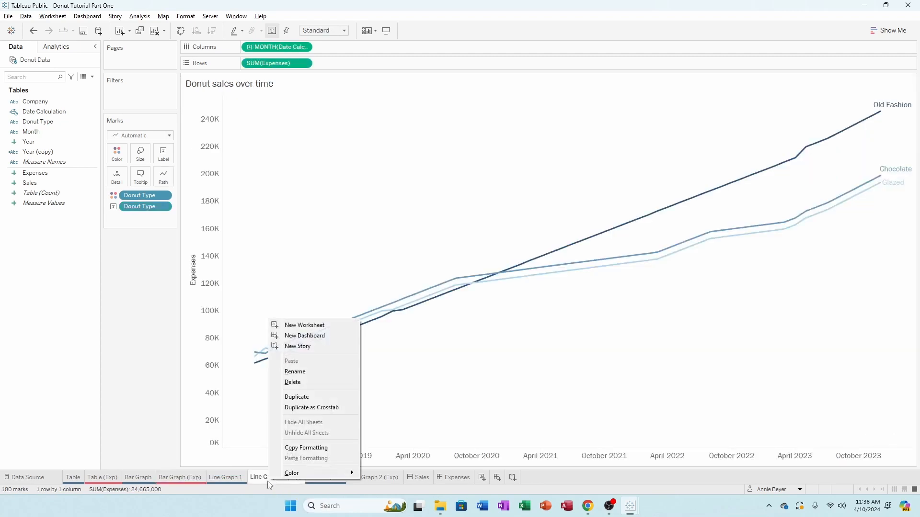
pyautogui.moveTo(286, 473)
pyautogui.click(378, 455)
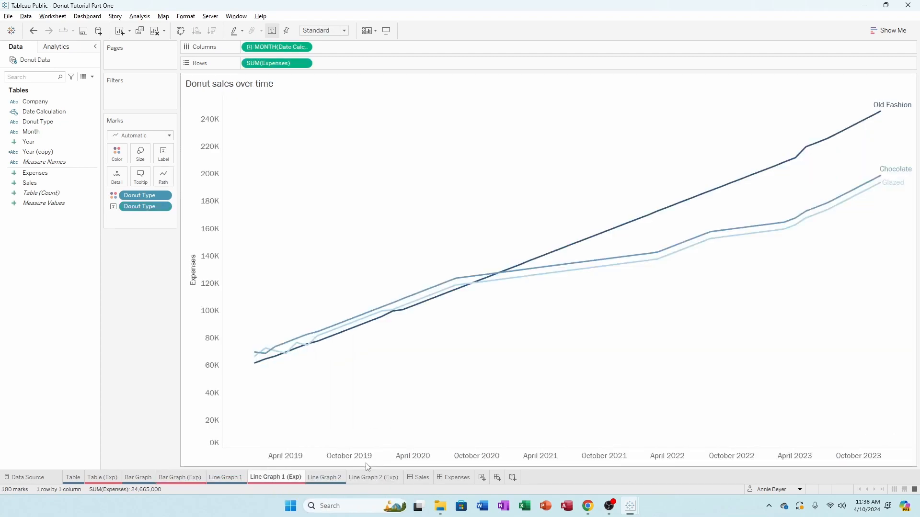
pyautogui.click(368, 479)
pyautogui.rightClick(368, 482)
pyautogui.moveTo(393, 472)
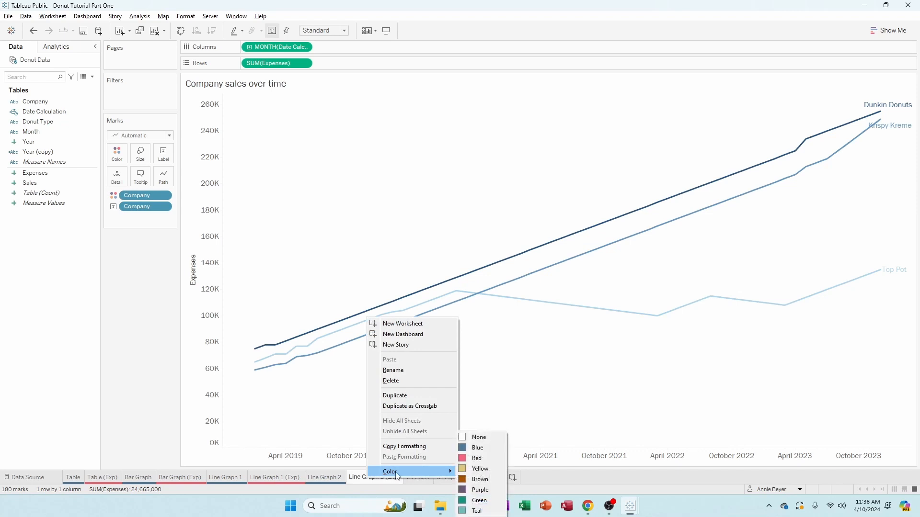
pyautogui.click(477, 459)
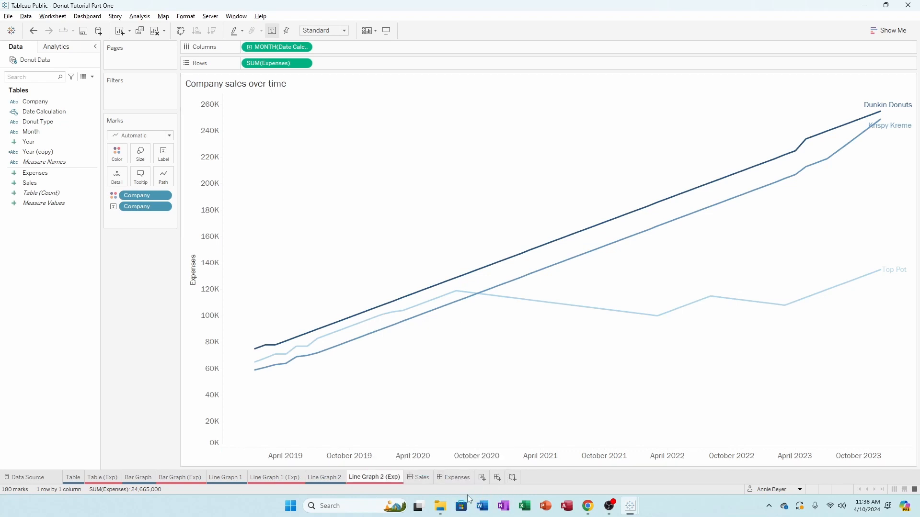
# On the Expenses dashboard, add Table (Exp) beside the sales table and remove the sales table.
pyautogui.click(453, 477)
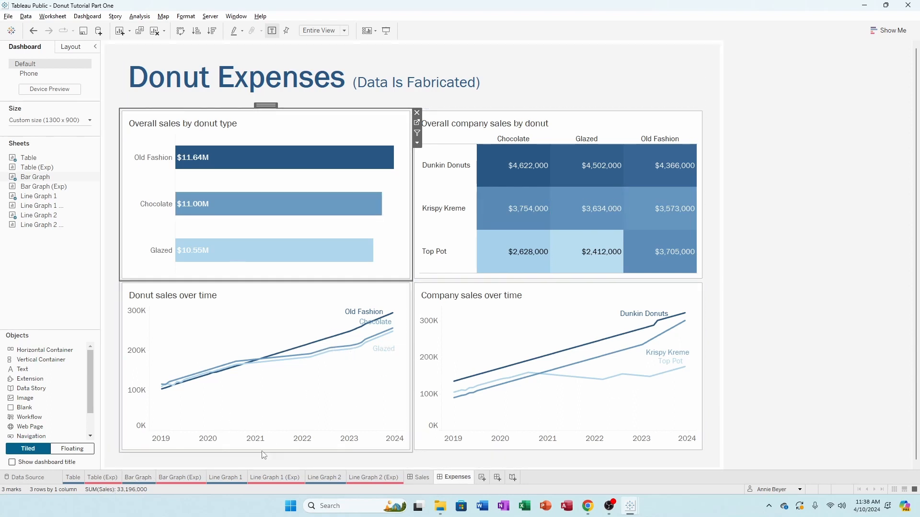
pyautogui.moveTo(47, 161)
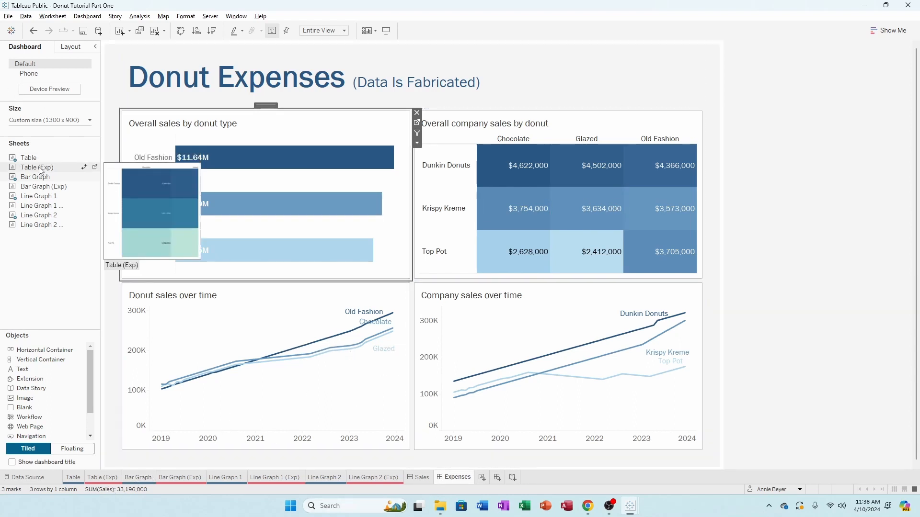
pyautogui.moveTo(38, 167); pyautogui.dragTo(446, 196)
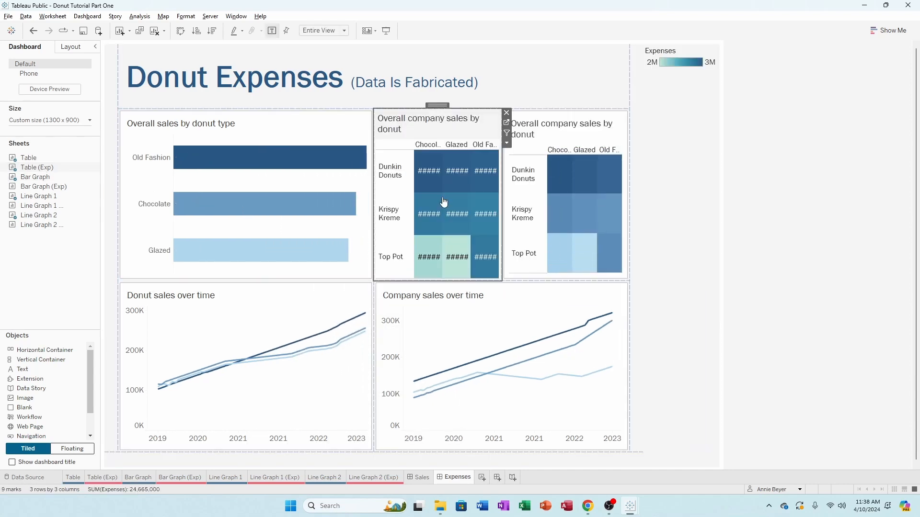
pyautogui.click(565, 130)
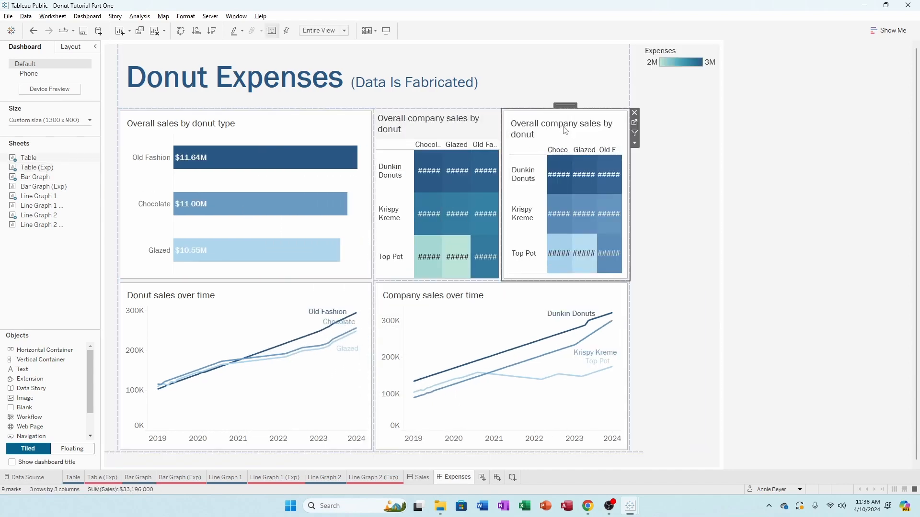
pyautogui.click(634, 112)
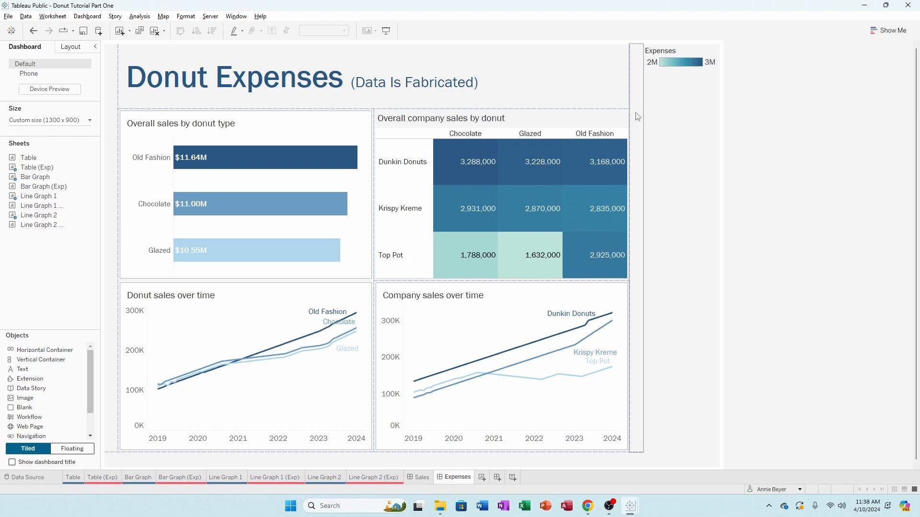
# Add Bar Graph (Exp) above the sales bar graph on the dashboard and remove the sales bar graph.
pyautogui.moveTo(36, 187)
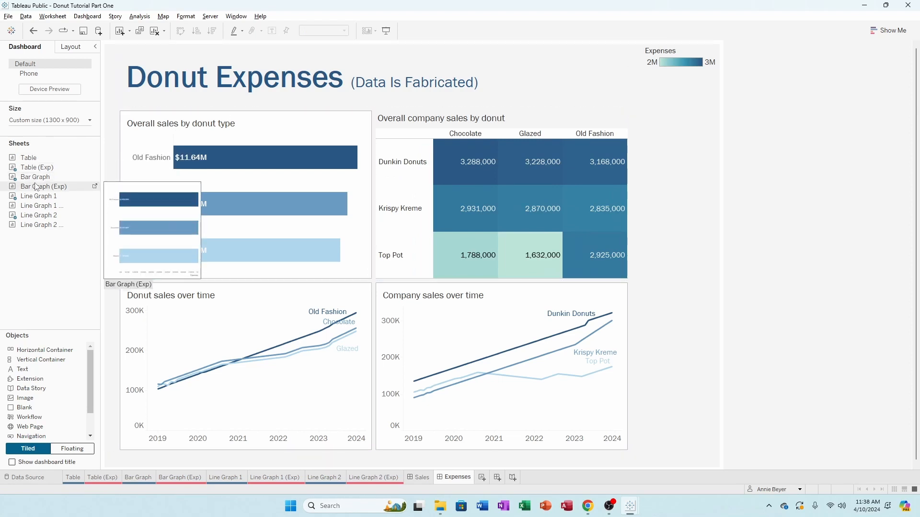
pyautogui.moveTo(36, 188); pyautogui.dragTo(351, 215)
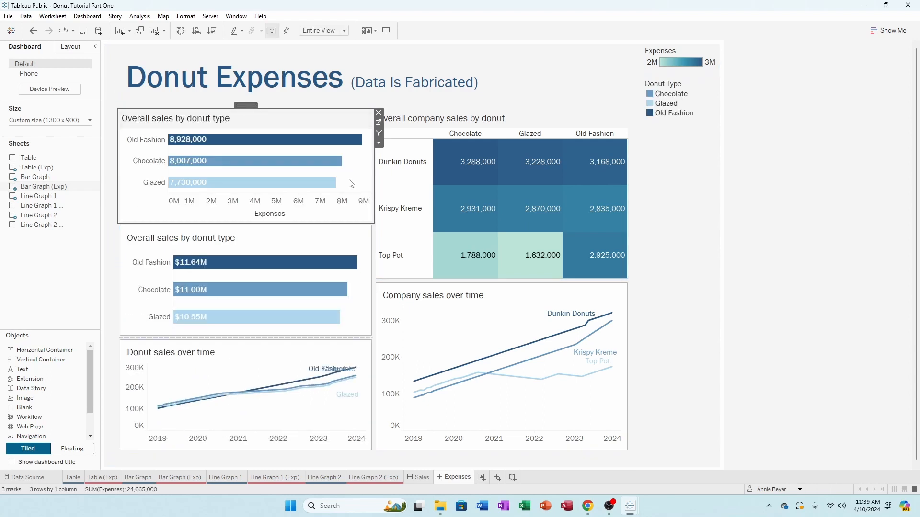
pyautogui.click(311, 240)
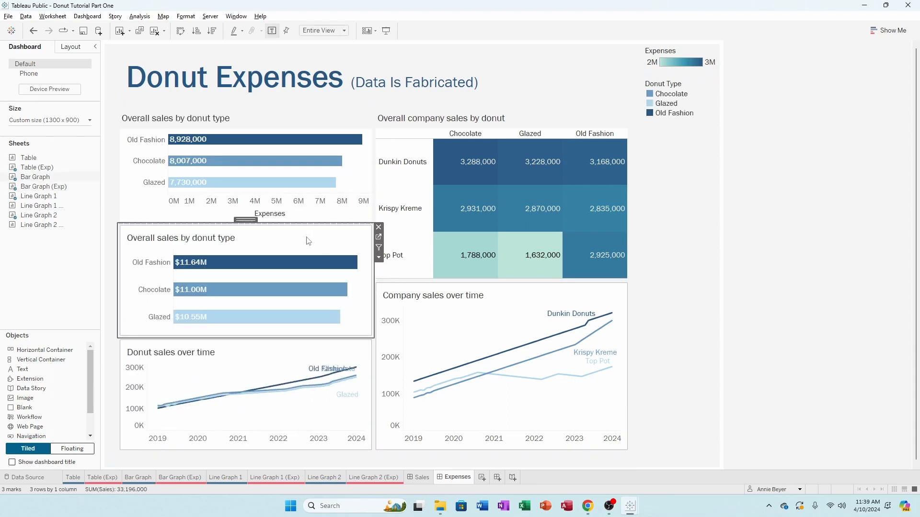
pyautogui.click(379, 227)
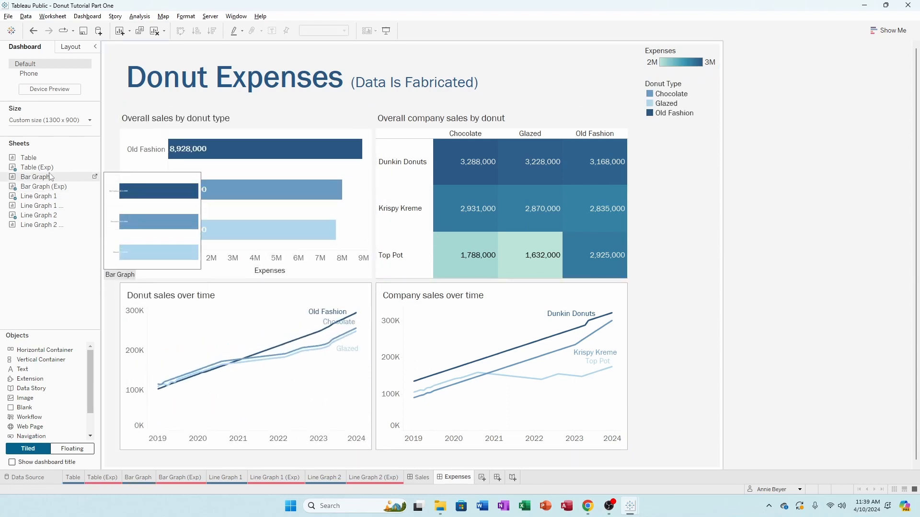
# Add Line Graph 1 (Exp) below the Donut sales over time chart and remove the original sales chart.
pyautogui.moveTo(47, 205); pyautogui.dragTo(237, 287)
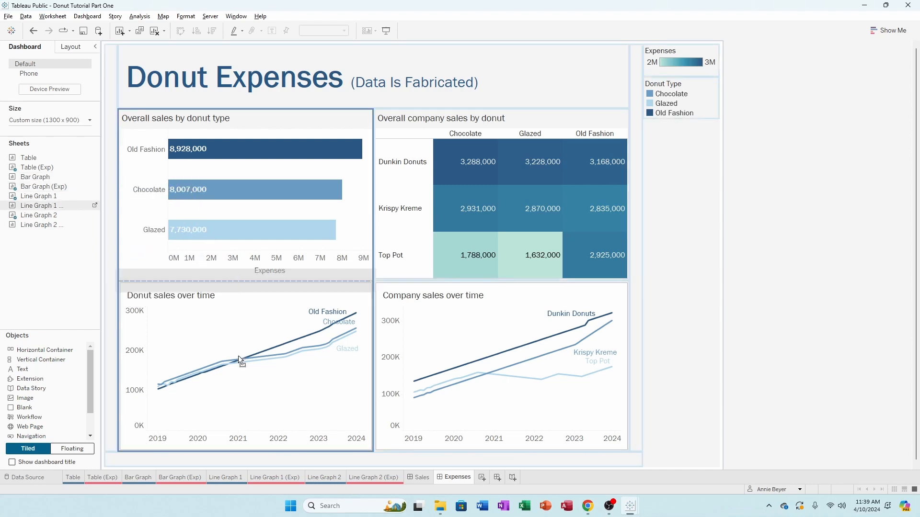
pyautogui.moveTo(238, 356); pyautogui.dragTo(246, 396)
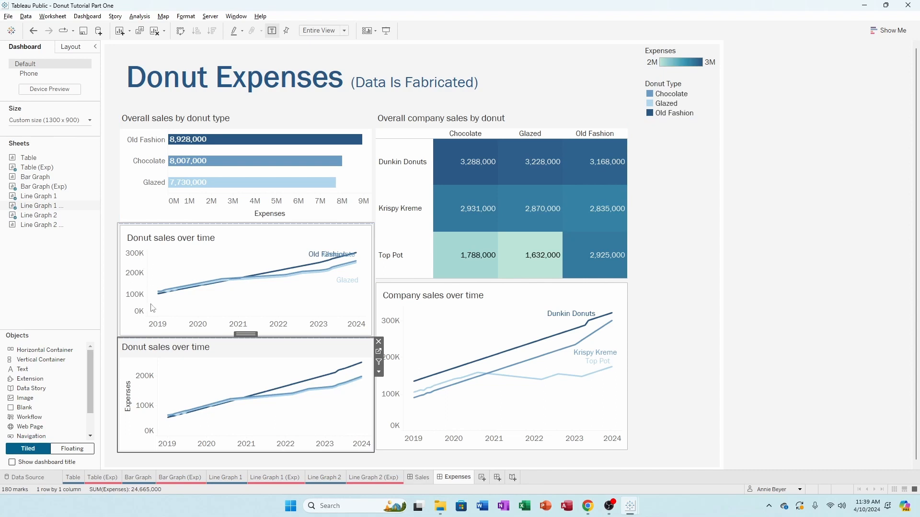
pyautogui.click(360, 240)
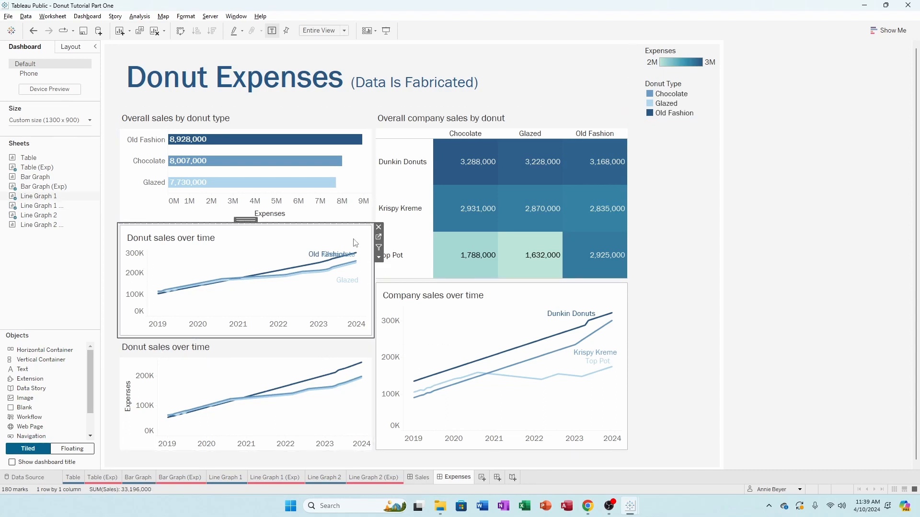
pyautogui.click(378, 230)
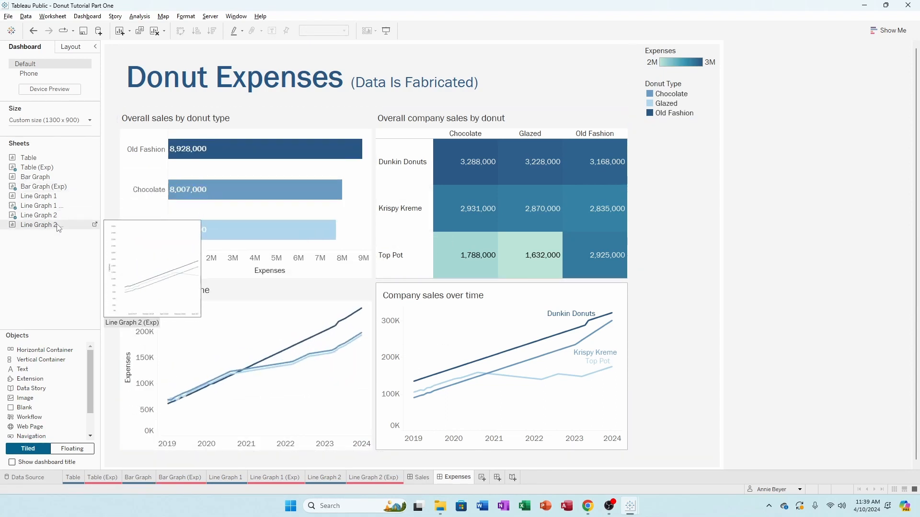
# Add Line Graph 2 (Exp) beside the Company sales over time chart and remove the original sales chart.
pyautogui.moveTo(57, 224); pyautogui.dragTo(433, 379)
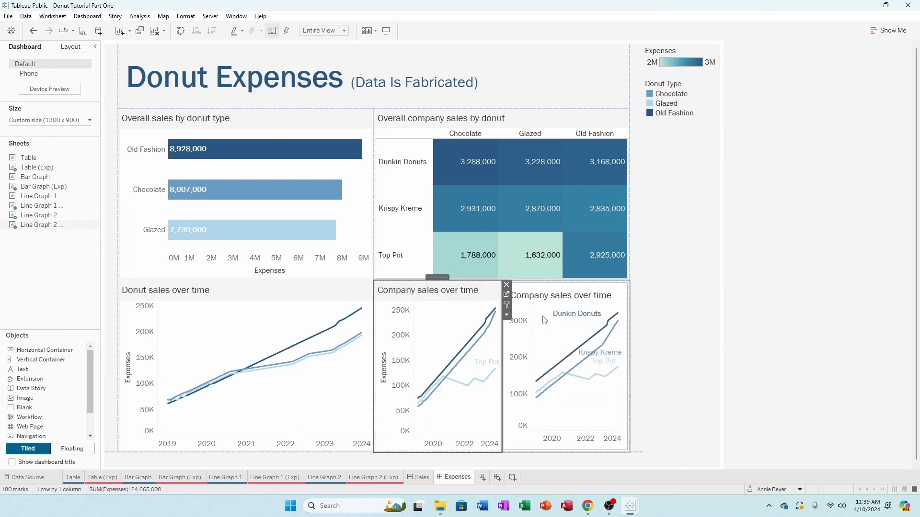
pyautogui.click(534, 297)
pyautogui.click(632, 285)
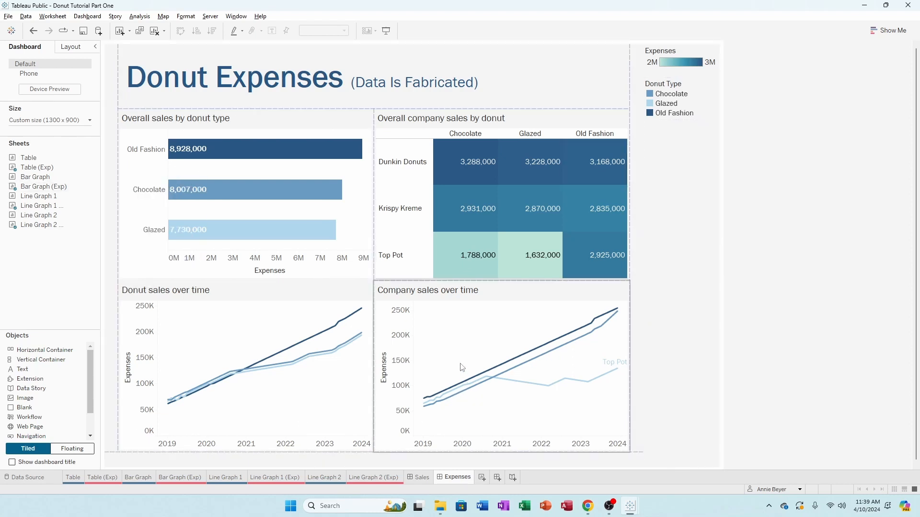
# Delete the layout container holding the Expenses and Donut Type legends from the dashboard.
pyautogui.click(700, 176)
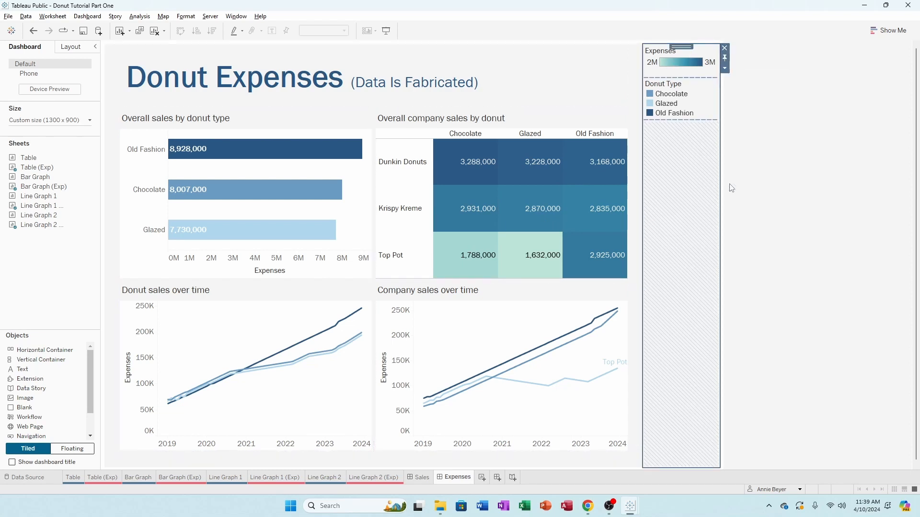
pyautogui.click(725, 48)
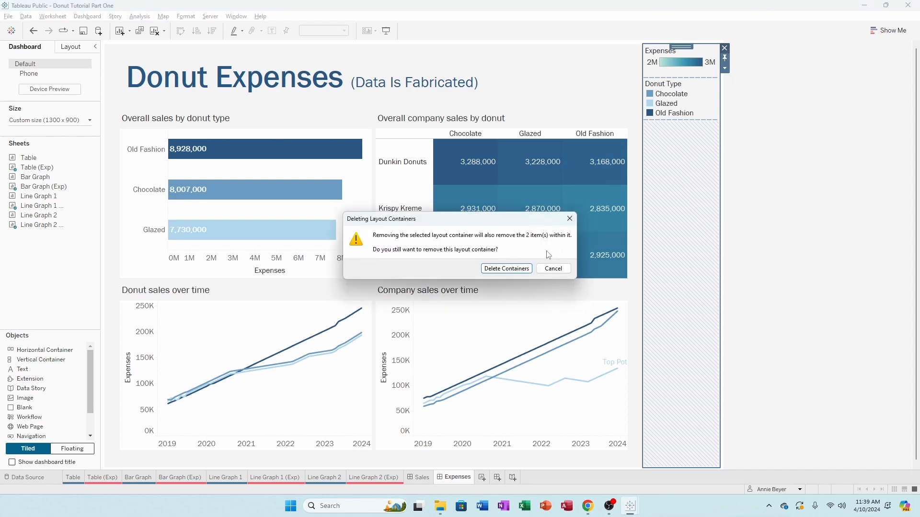
pyautogui.click(524, 269)
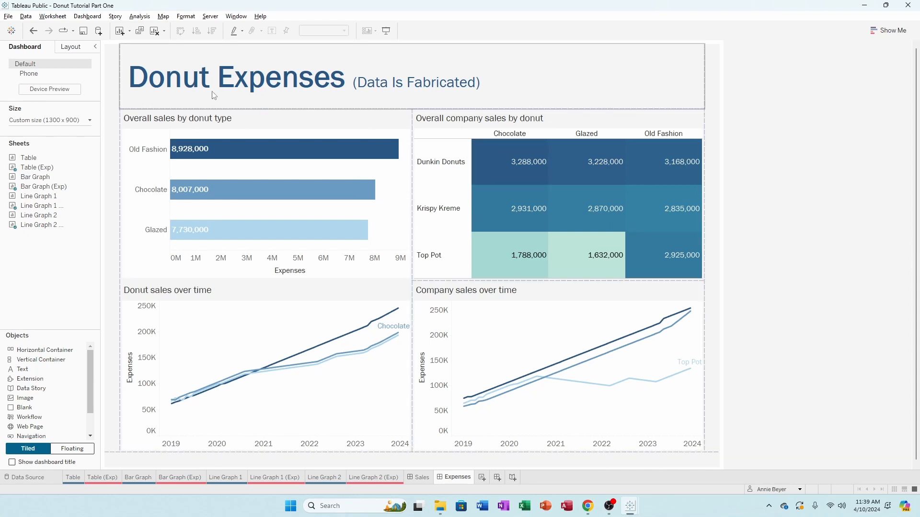
# Retitle the bar graph as "Overall expenses by donut type" and copy the word "expenses" for reuse.
pyautogui.doubleClick(170, 124)
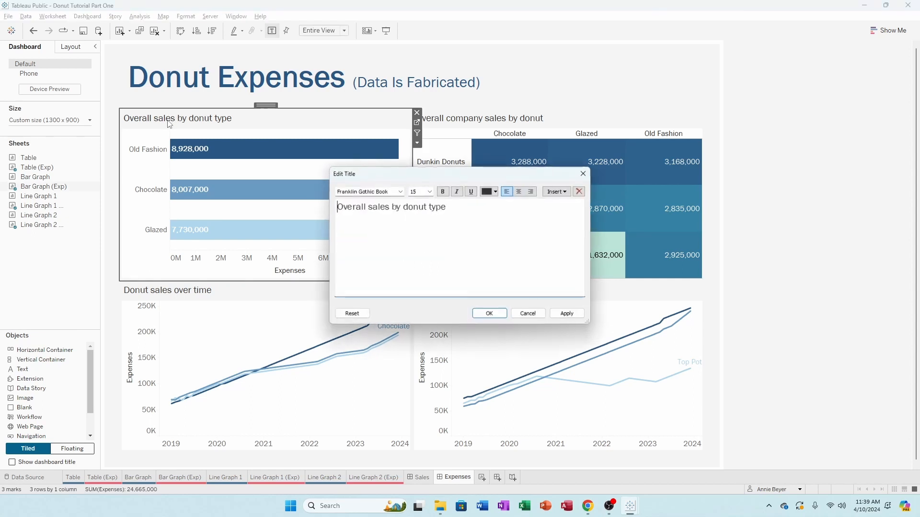
pyautogui.doubleClick(378, 206)
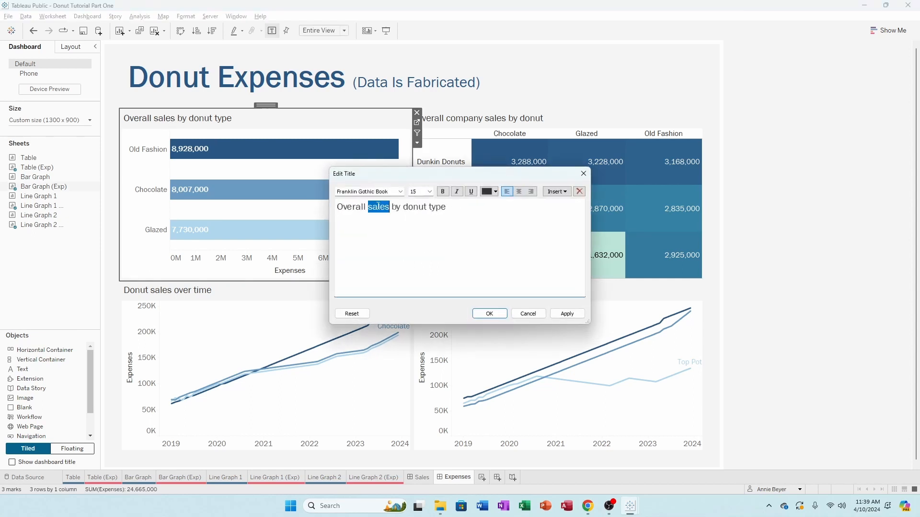
pyautogui.write('expenses')
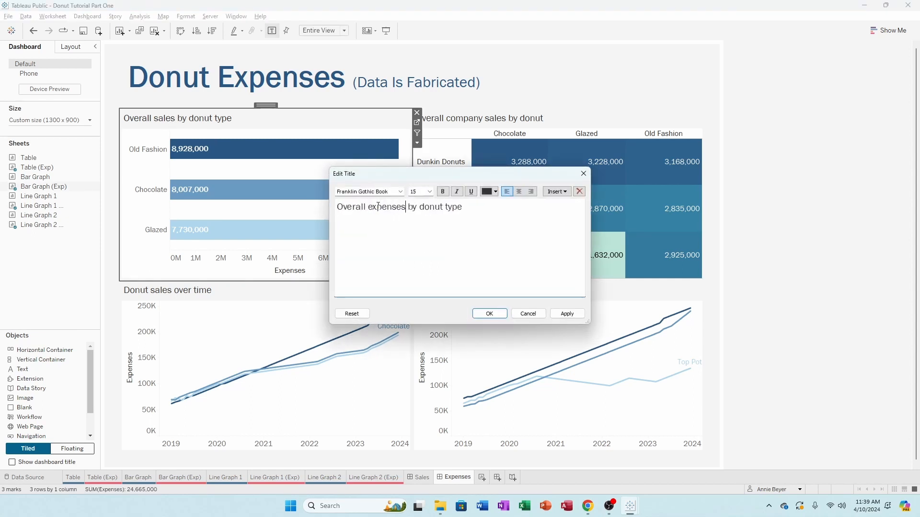
pyautogui.doubleClick(378, 207)
pyautogui.hotkey('ctrl', 'c')
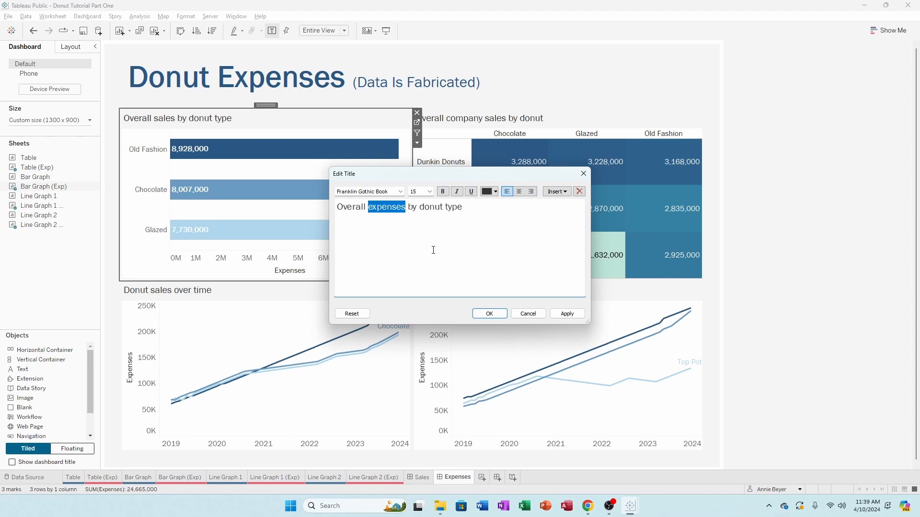
pyautogui.click(489, 313)
# Replace "sales" in the table's title so it reads "Overall company expenses by donut".
pyautogui.click(479, 123)
pyautogui.doubleClick(479, 123)
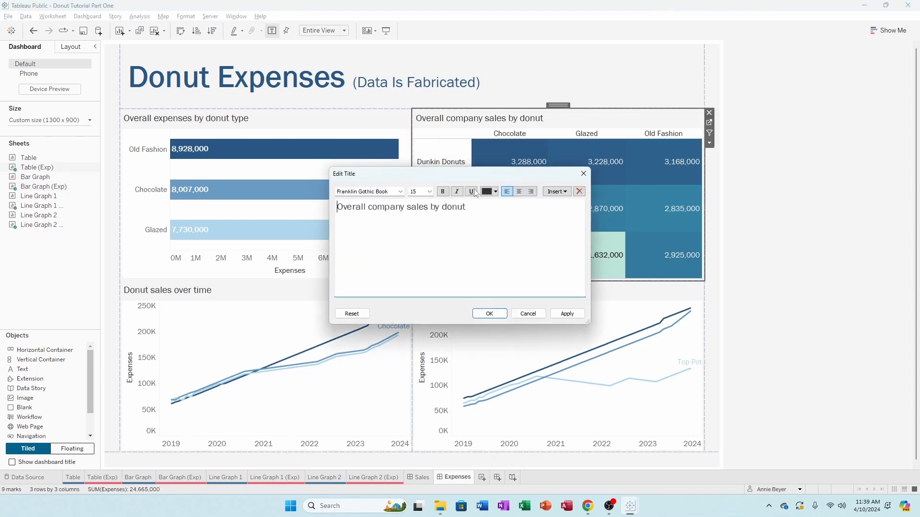
pyautogui.doubleClick(417, 206)
pyautogui.hotkey('ctrl', 'v')
pyautogui.click(488, 314)
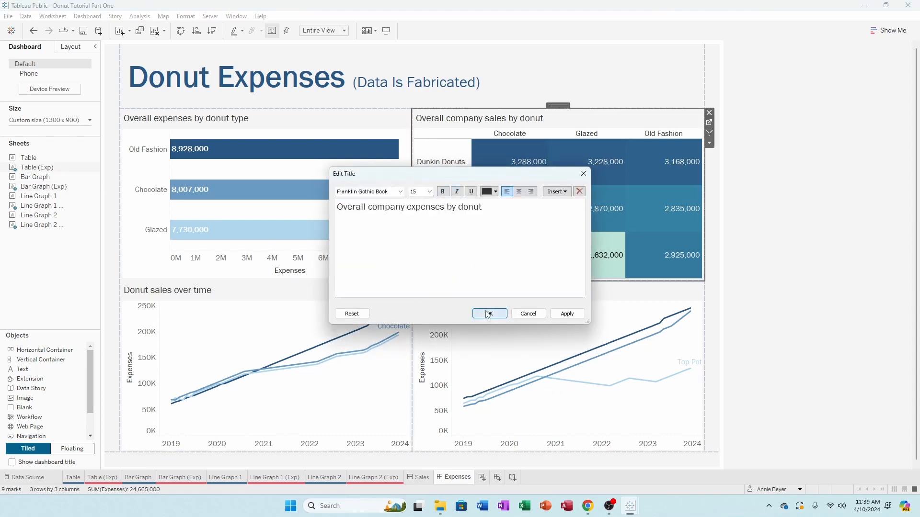
# Retitle the donut line graph as "Donut expenses over time".
pyautogui.doubleClick(182, 290)
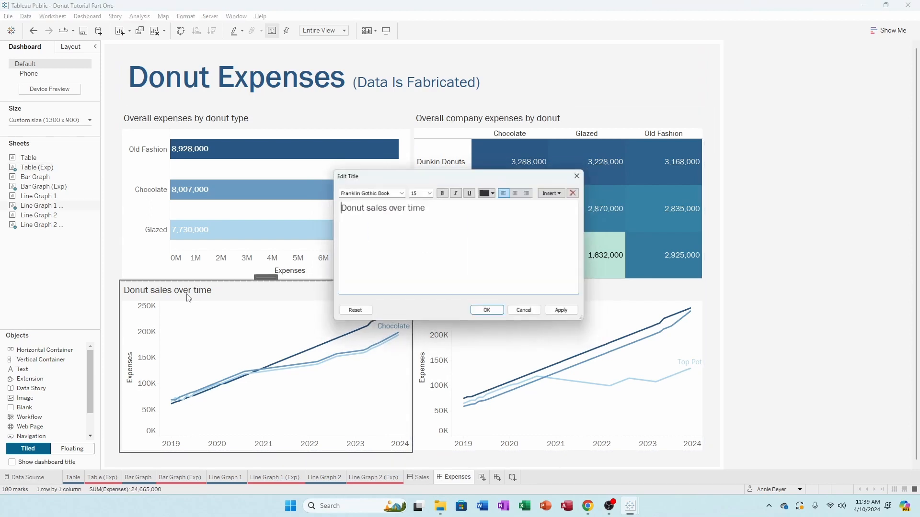
pyautogui.doubleClick(378, 207)
pyautogui.hotkey('ctrl', 'v')
pyautogui.click(489, 313)
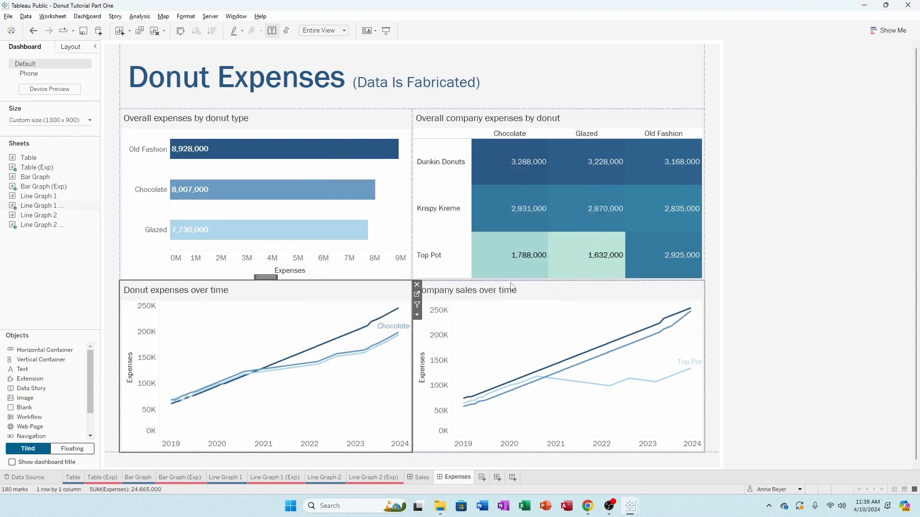
# Retitle the company line graph as "Company expenses over time" and deselect the chart.
pyautogui.doubleClick(511, 287)
pyautogui.doubleClick(386, 207)
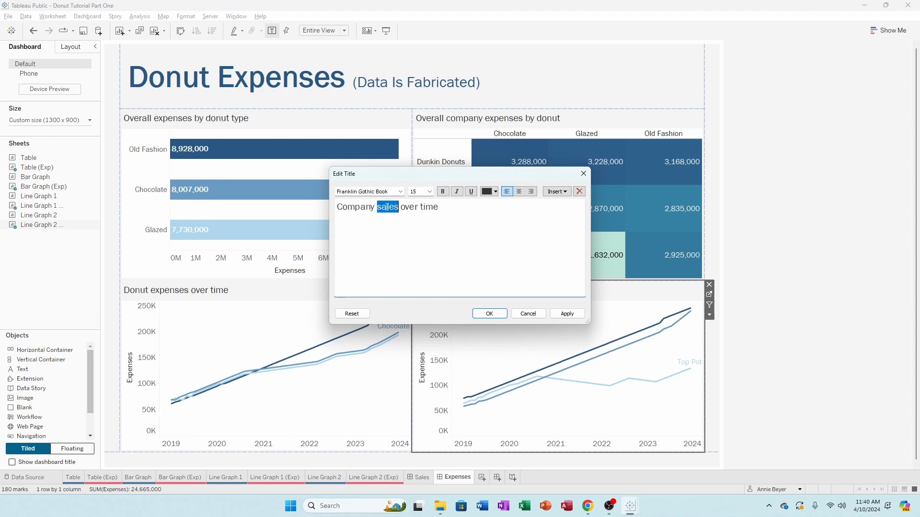
pyautogui.hotkey('ctrl', 'v')
pyautogui.click(489, 313)
pyautogui.click(797, 245)
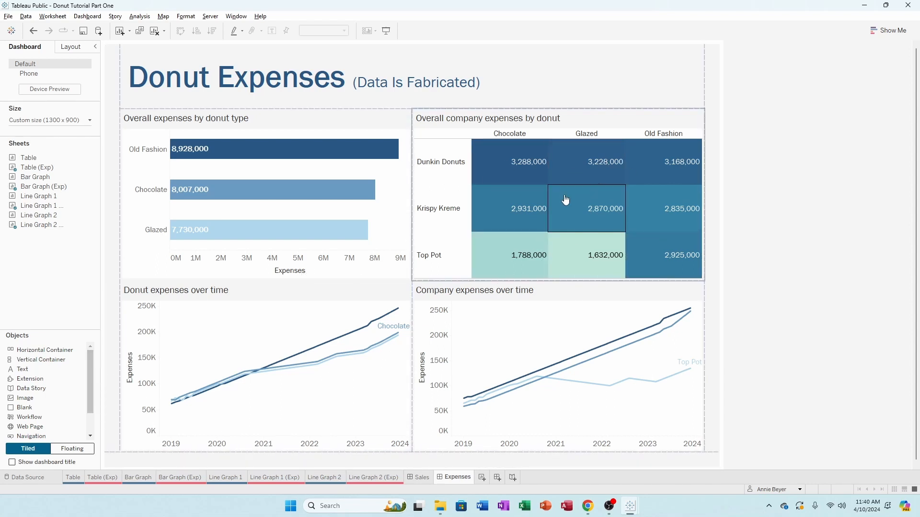
# Compare the Table and Table (Exp) worksheets, and the Sales dashboard against the Expenses dashboard, for differences in design and colors.
pyautogui.click(74, 478)
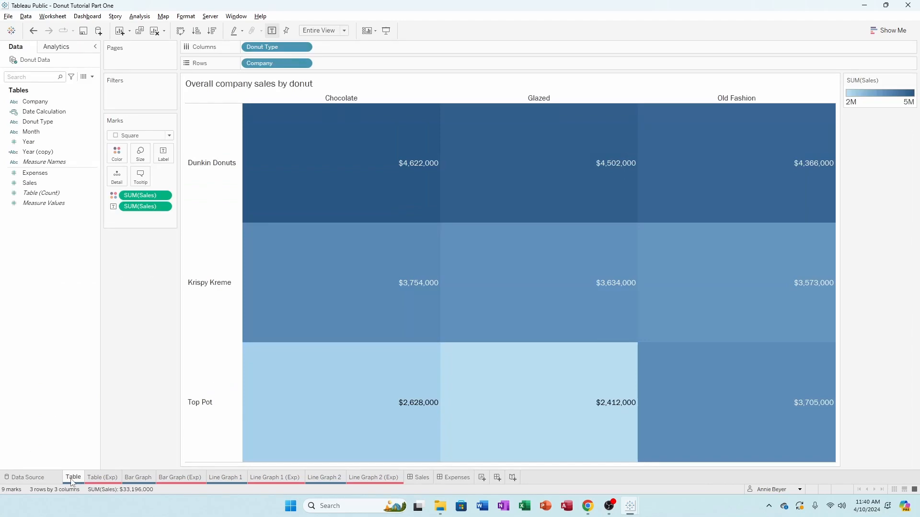
pyautogui.click(102, 478)
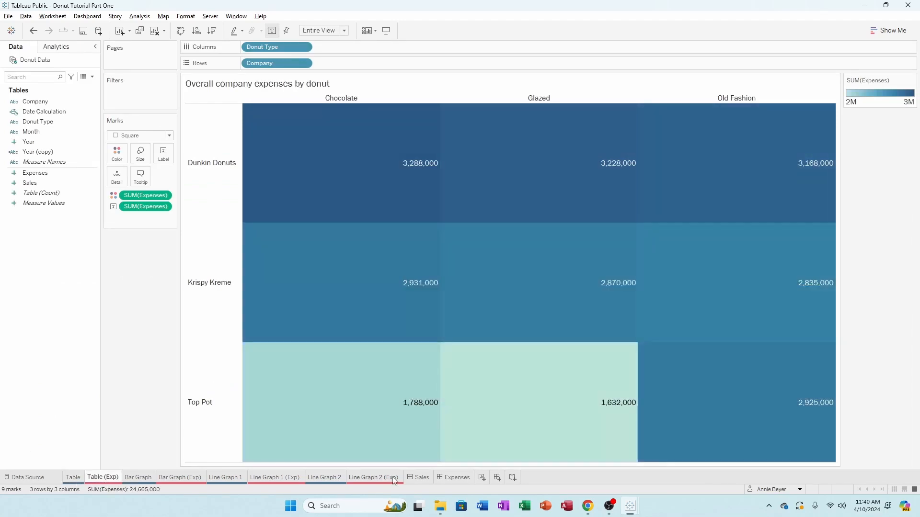
pyautogui.click(452, 478)
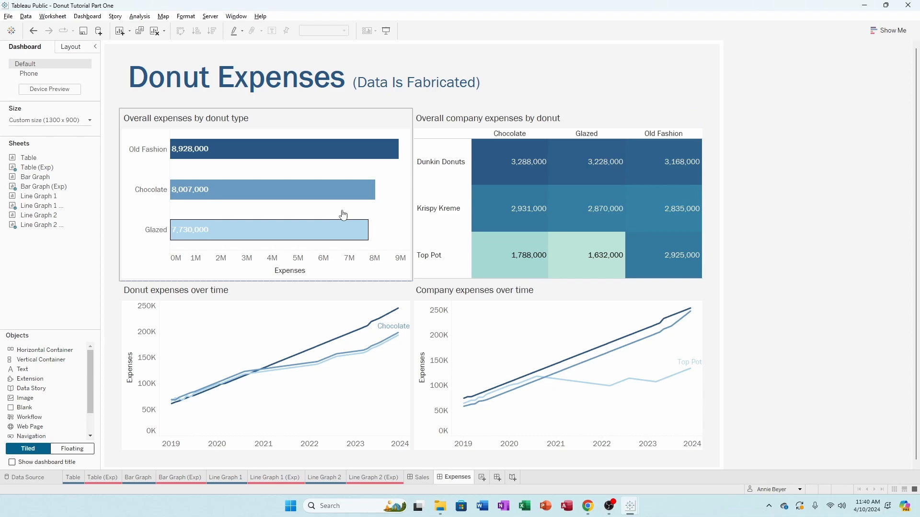
pyautogui.click(421, 478)
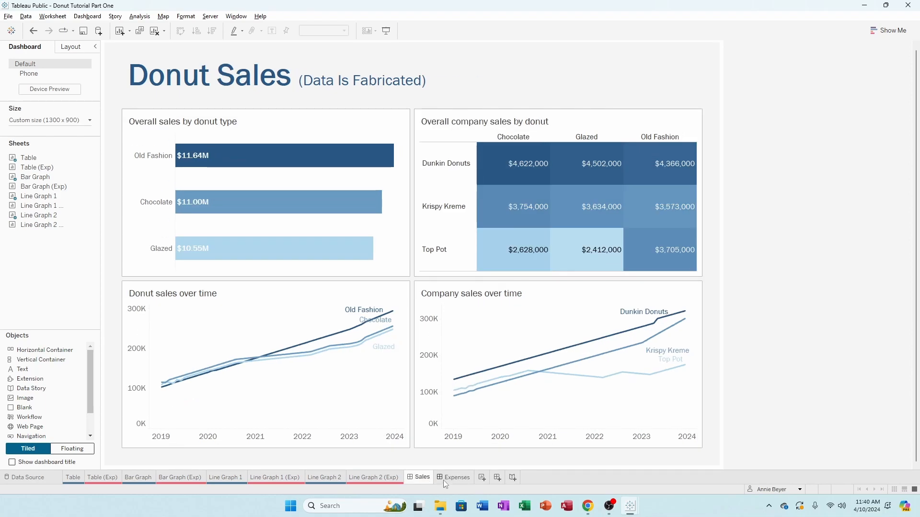
pyautogui.click(450, 478)
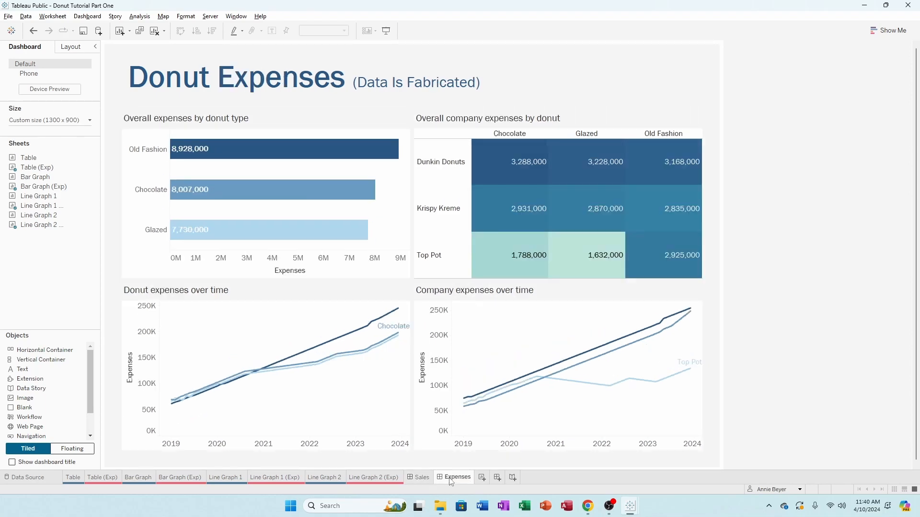
pyautogui.click(419, 479)
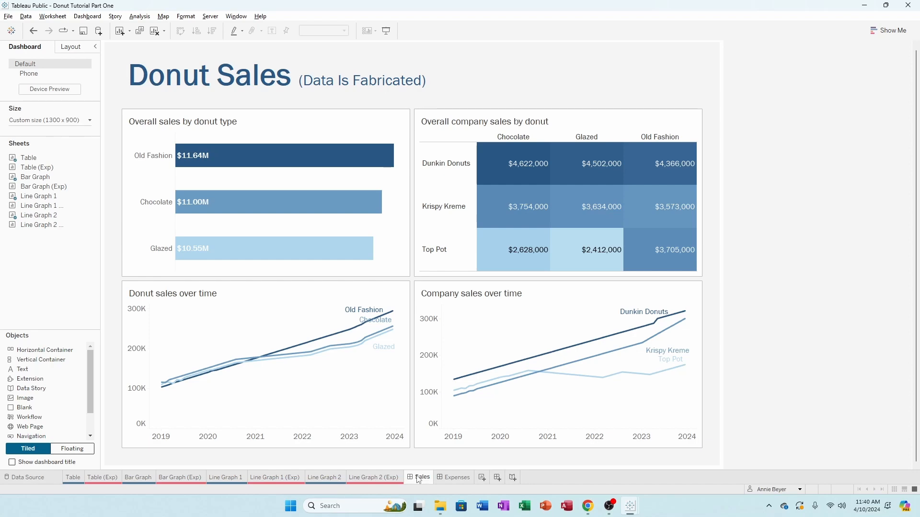
pyautogui.click(454, 478)
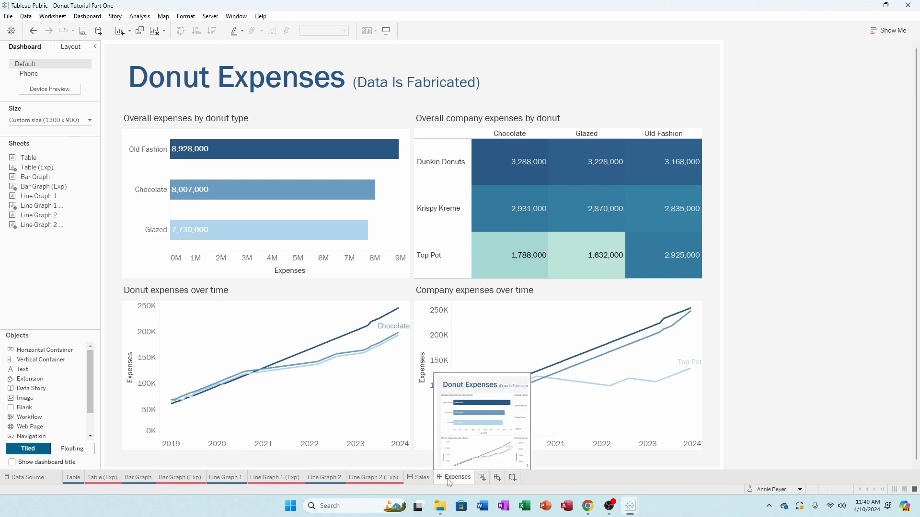
pyautogui.click(418, 478)
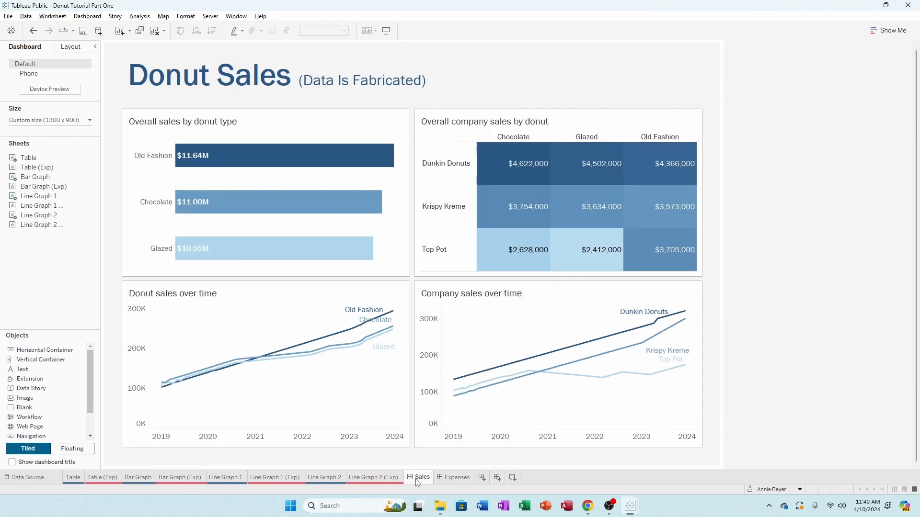
pyautogui.click(442, 479)
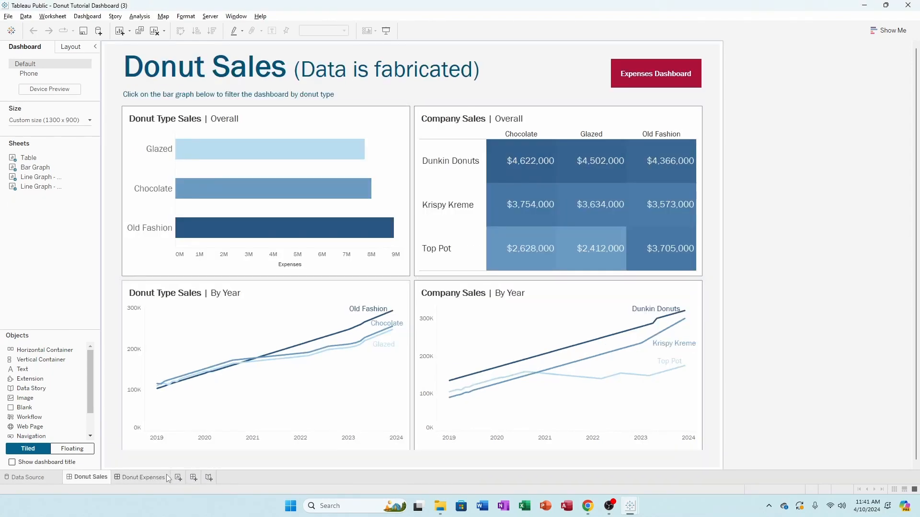
# Compare the Donut Sales and Donut Expenses dashboards in the finished example workbook.
pyautogui.click(161, 478)
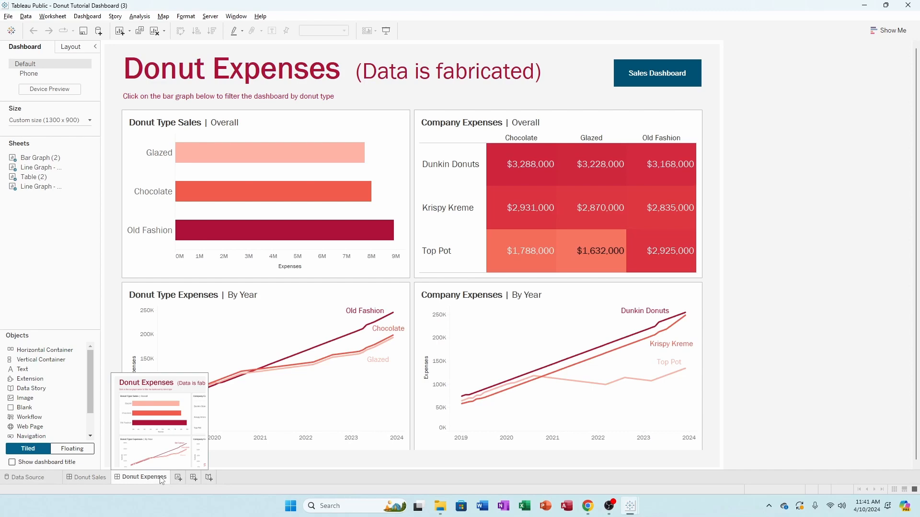
pyautogui.click(101, 479)
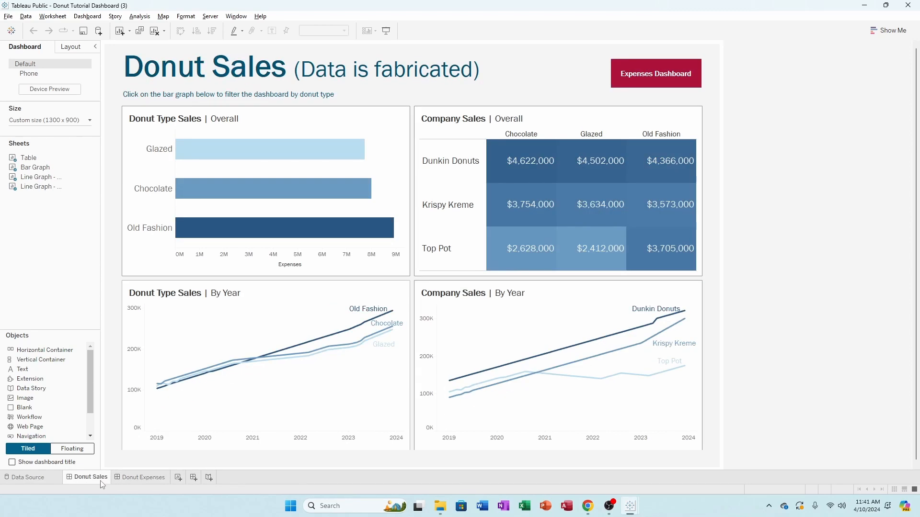
pyautogui.click(138, 479)
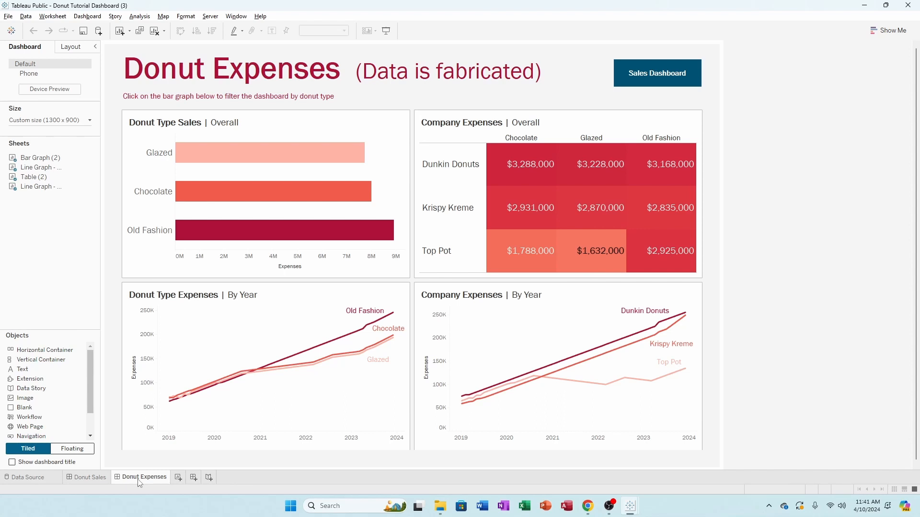
pyautogui.click(95, 479)
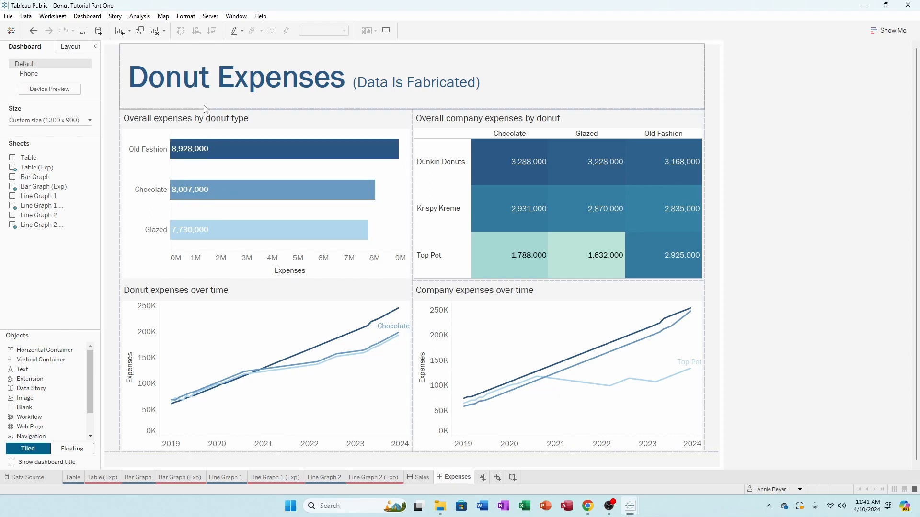
# Give the expenses bar graph and the company expenses table a white background on the Expenses dashboard.
pyautogui.click(268, 126)
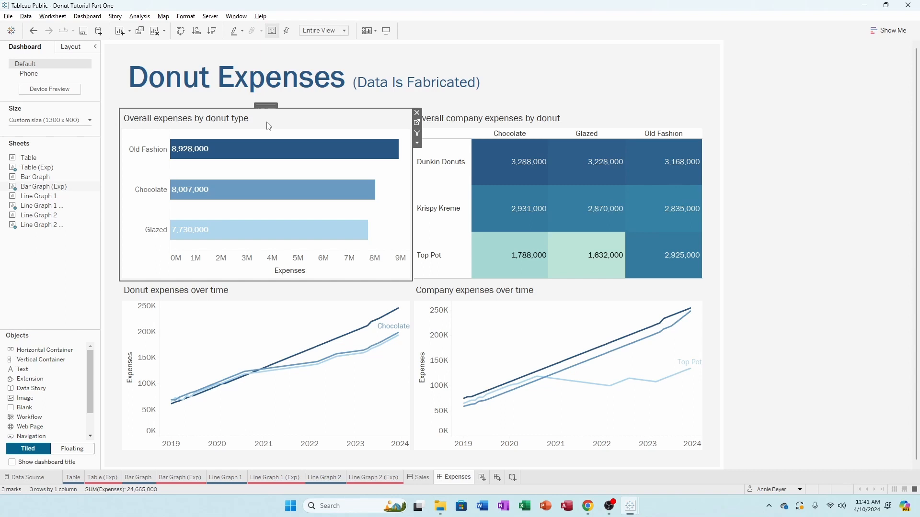
pyautogui.click(69, 48)
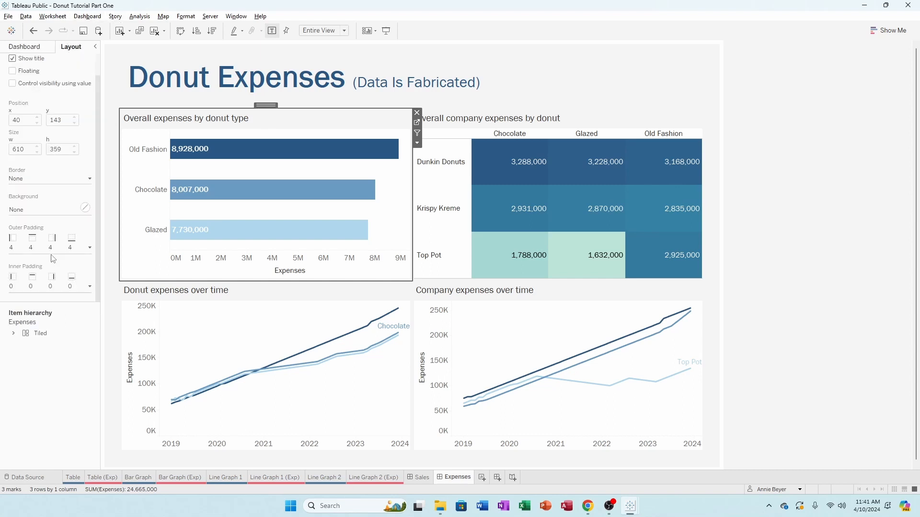
pyautogui.click(48, 209)
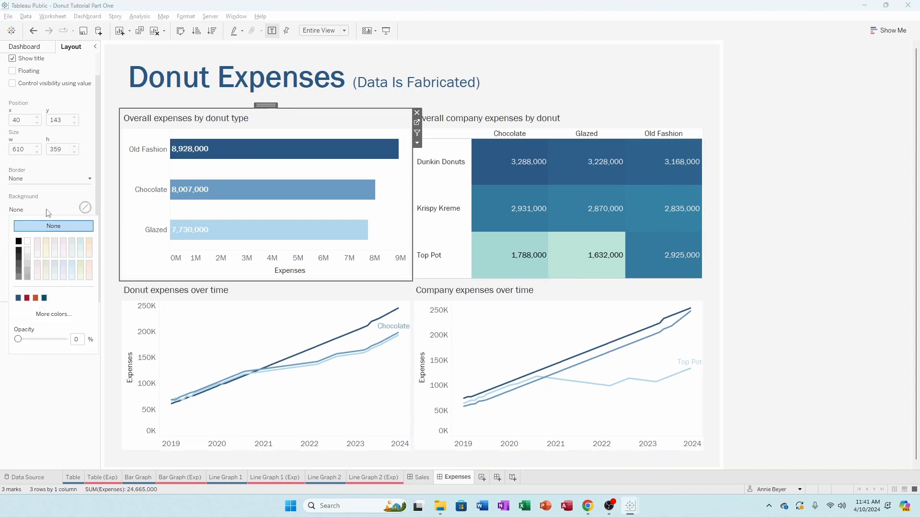
pyautogui.click(27, 242)
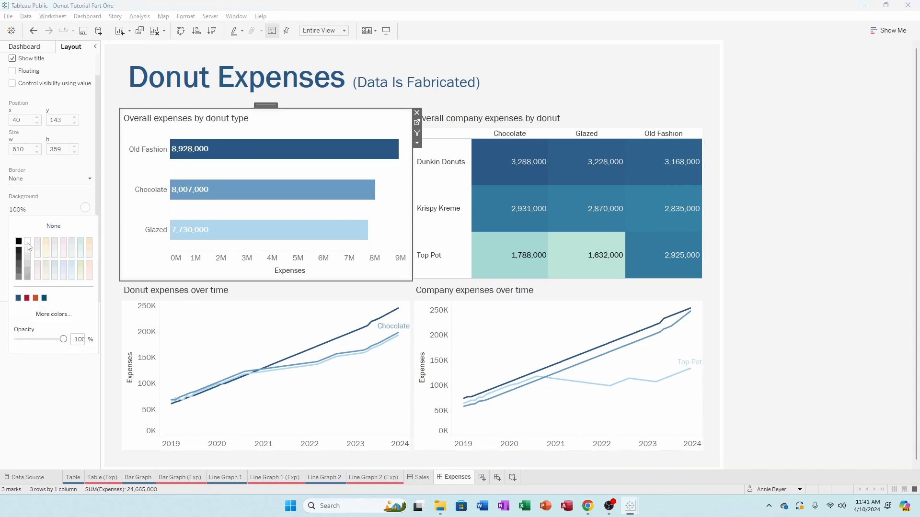
pyautogui.click(456, 125)
pyautogui.click(37, 216)
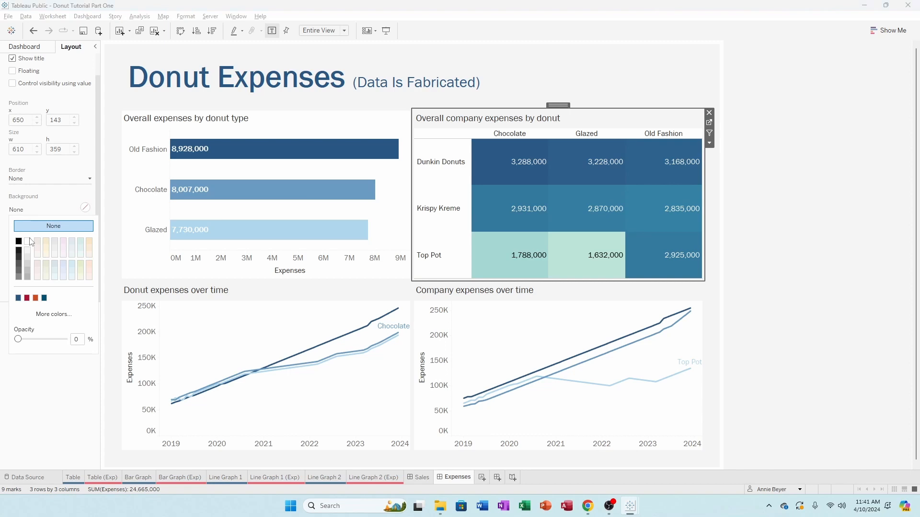
# Set a white background for the Donut expenses over time and Company expenses over time line graphs.
pyautogui.click(125, 285)
pyautogui.click(19, 211)
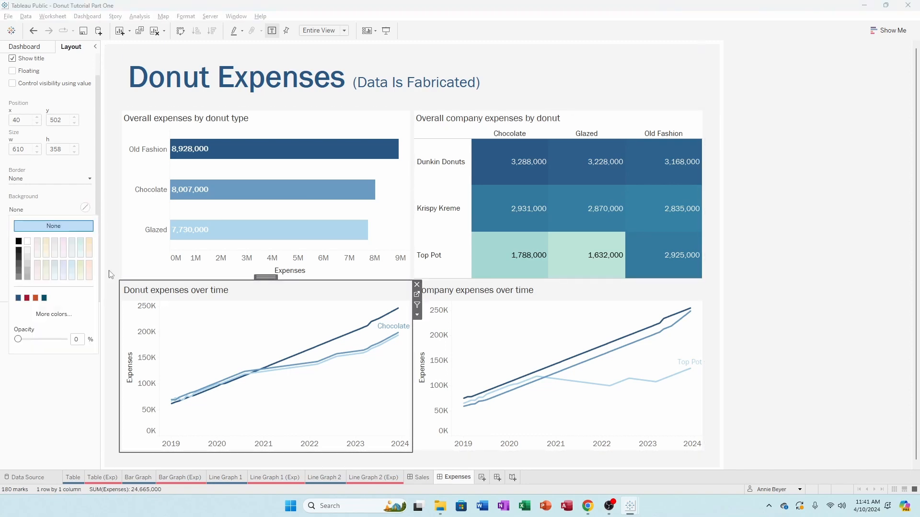
pyautogui.click(29, 245)
pyautogui.click(422, 293)
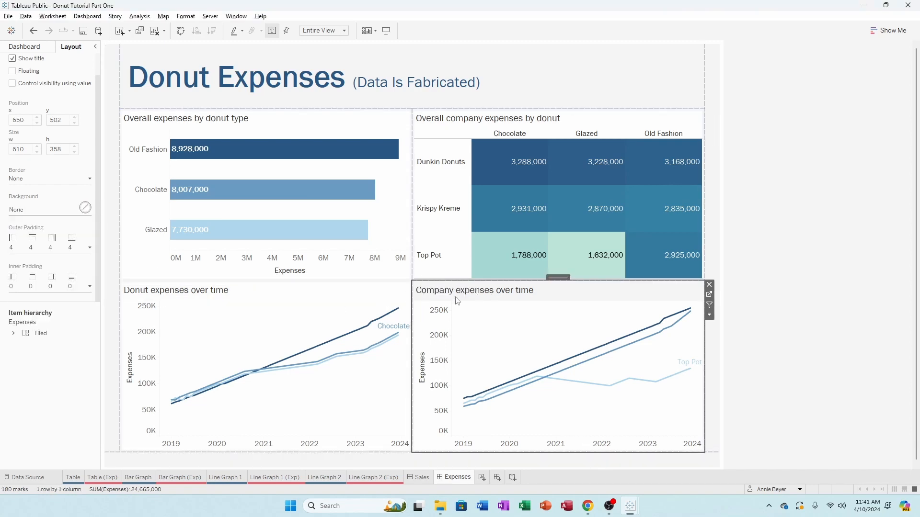
pyautogui.click(36, 217)
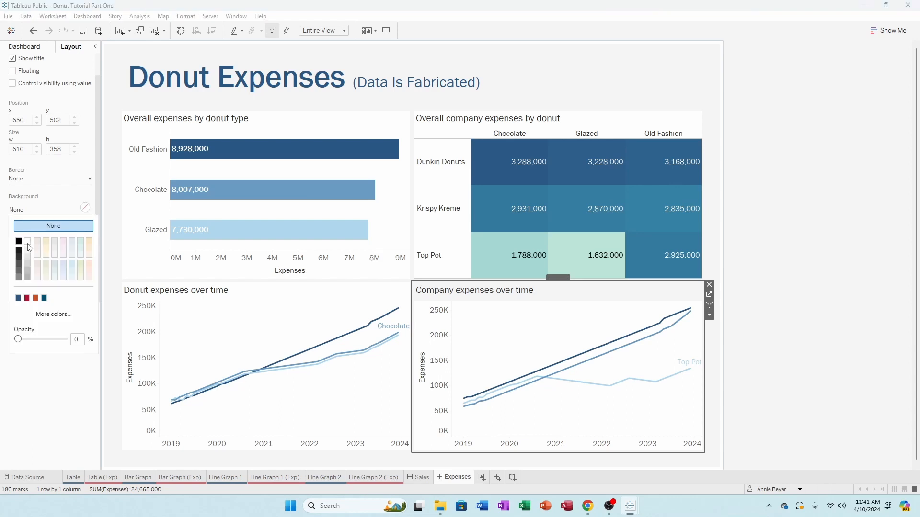
# Add a thin solid gray border around the company and donut expenses line graphs.
pyautogui.click(41, 181)
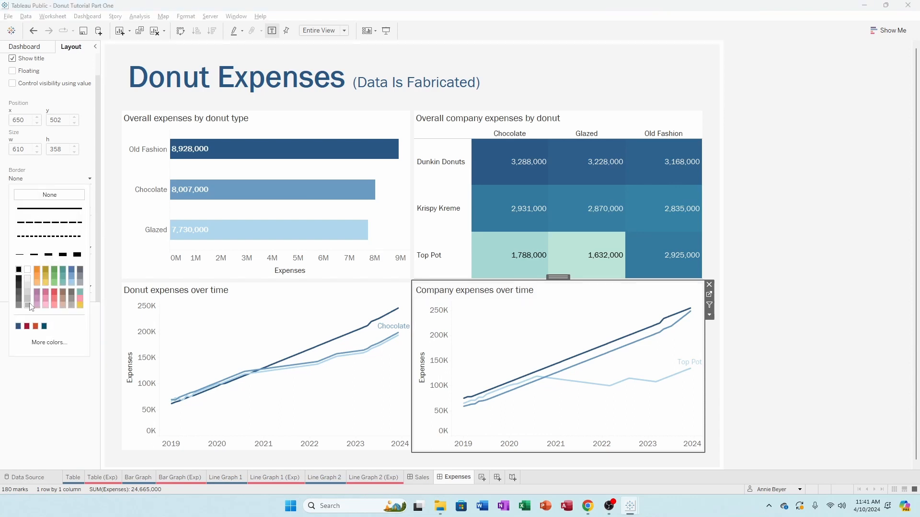
pyautogui.click(221, 336)
pyautogui.click(34, 181)
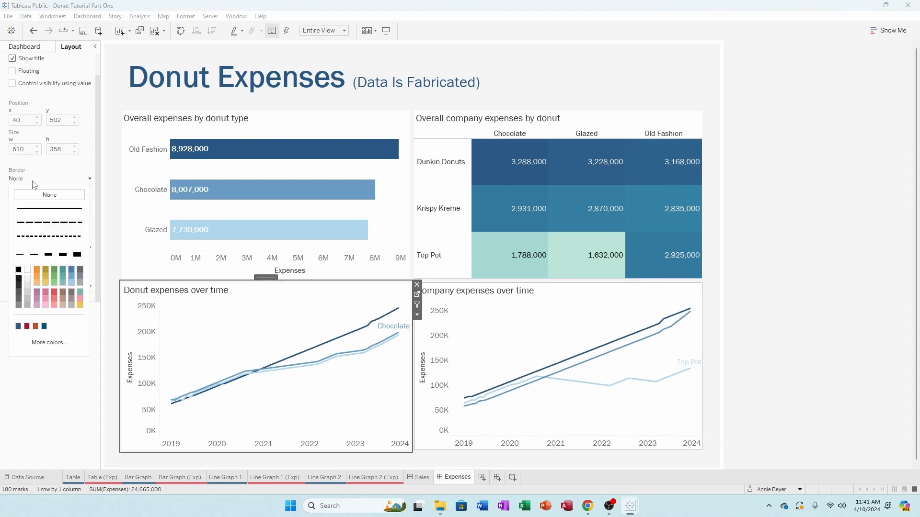
# Add a thin solid gray border around the expenses bar graph and the company expenses table.
pyautogui.click(144, 153)
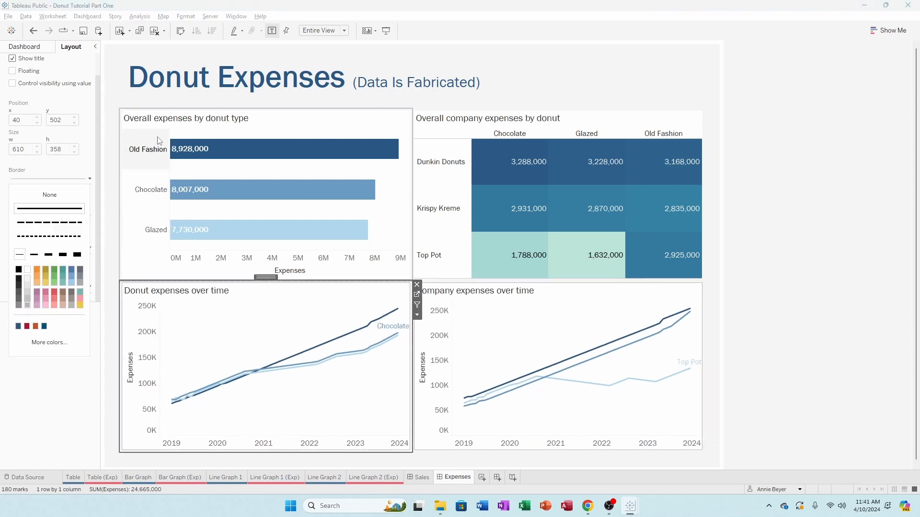
pyautogui.click(35, 181)
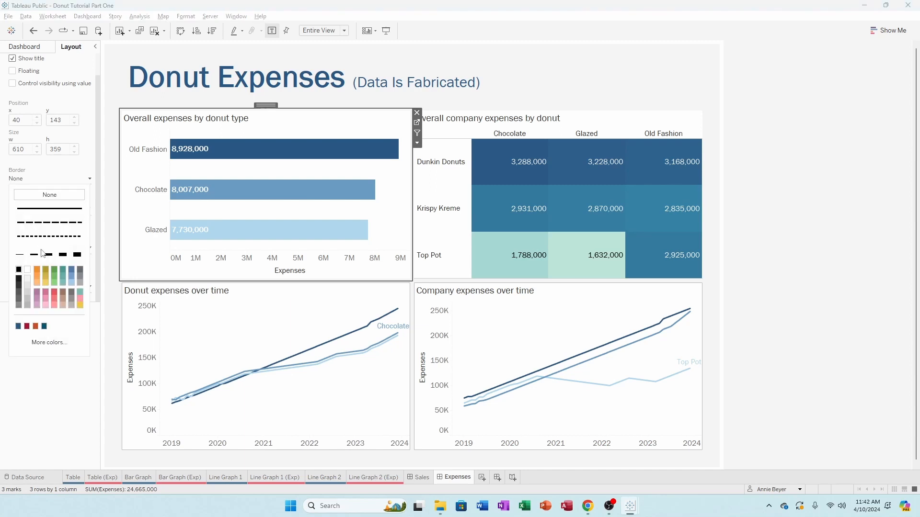
pyautogui.click(479, 122)
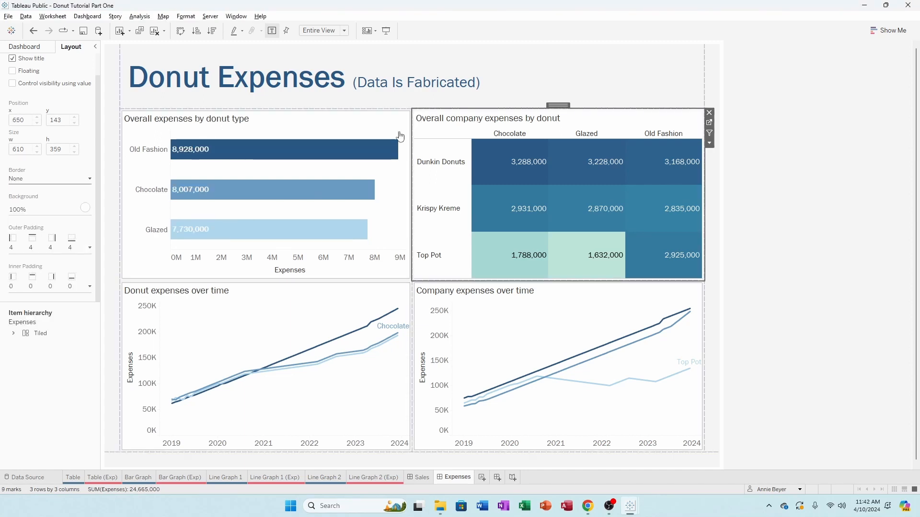
pyautogui.click(36, 179)
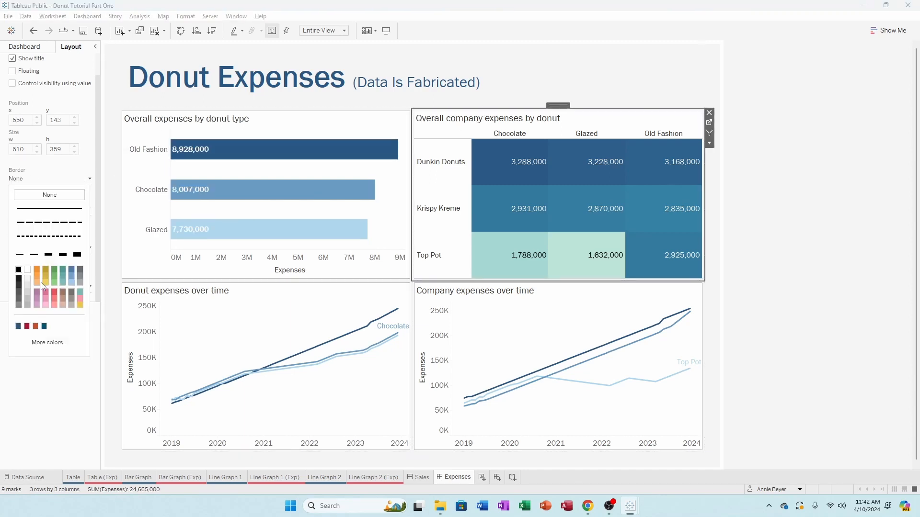
pyautogui.click(28, 305)
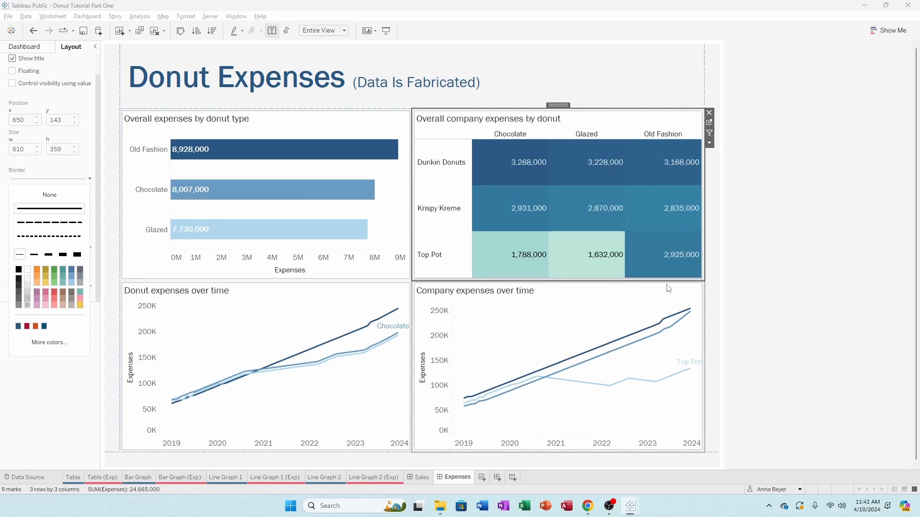
pyautogui.click(58, 386)
# Set the inner padding to 10 on all sides of the expenses bar graph and the company expenses table.
pyautogui.click(235, 121)
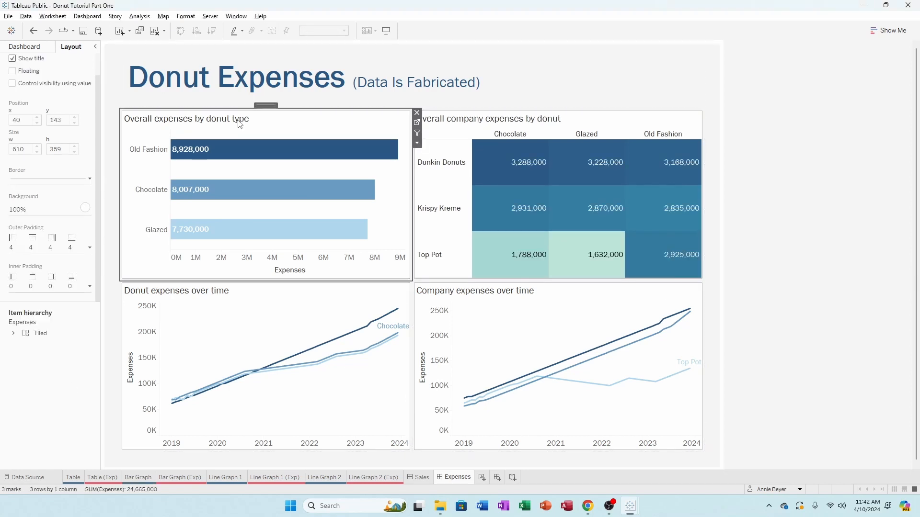
pyautogui.click(90, 287)
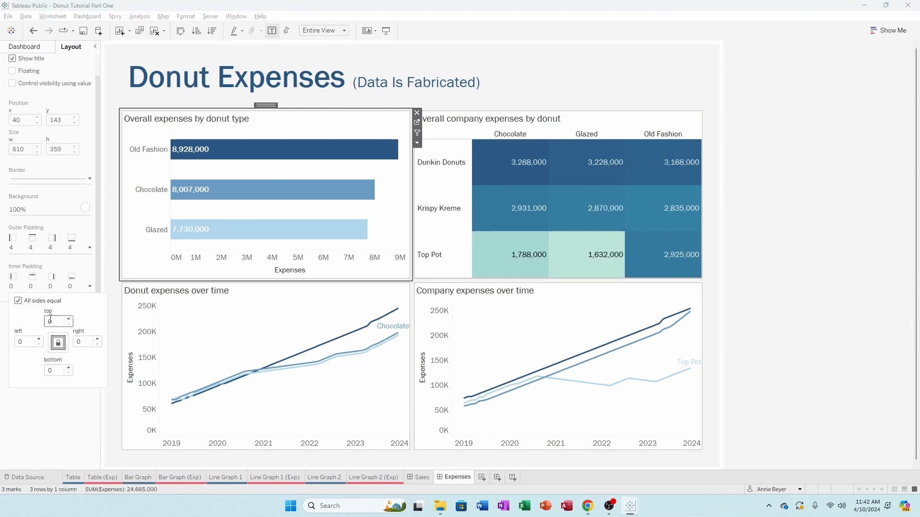
pyautogui.write('1')
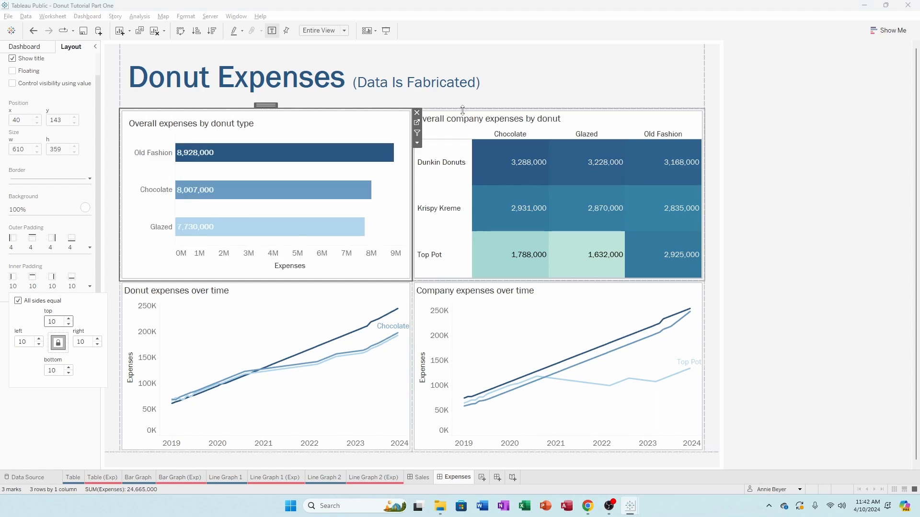
pyautogui.click(463, 110)
pyautogui.click(41, 288)
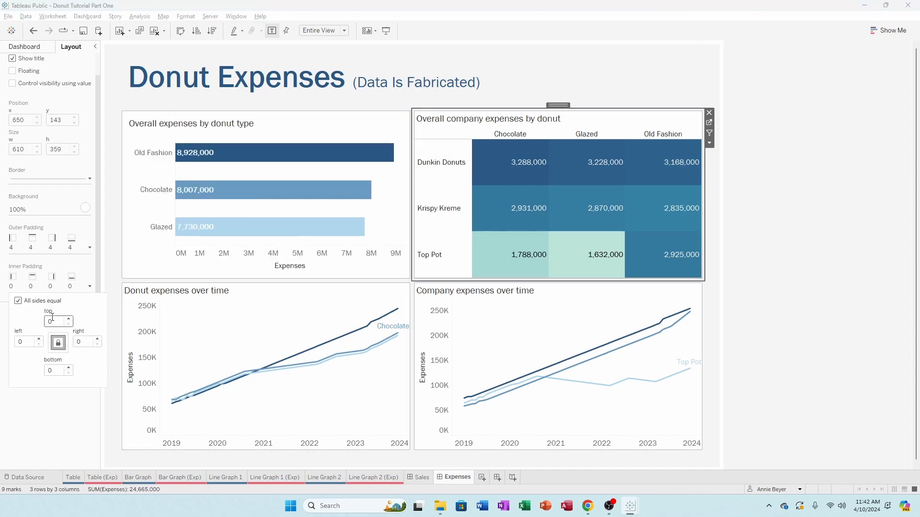
pyautogui.write('1')
# Set the inner padding to 10 on all sides of the donut and company expenses over time line graphs.
pyautogui.click(139, 302)
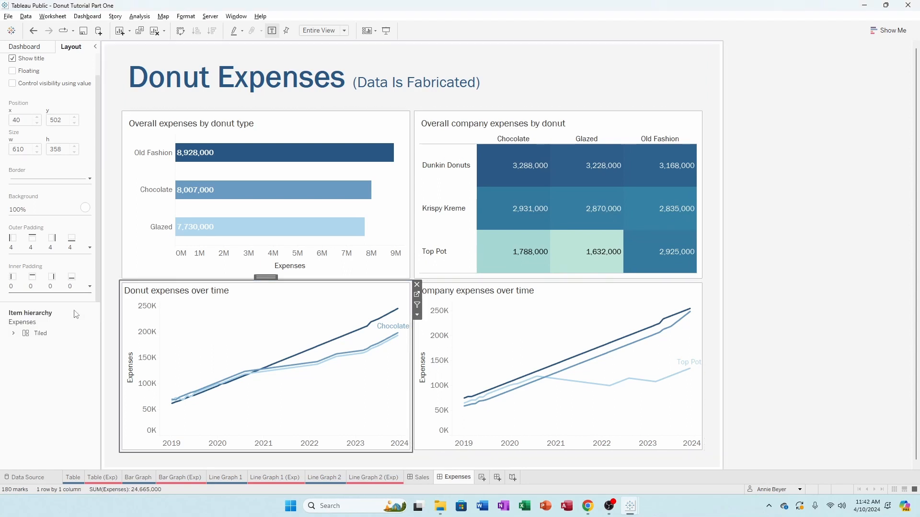
pyautogui.click(50, 288)
pyautogui.write('1')
pyautogui.click(290, 300)
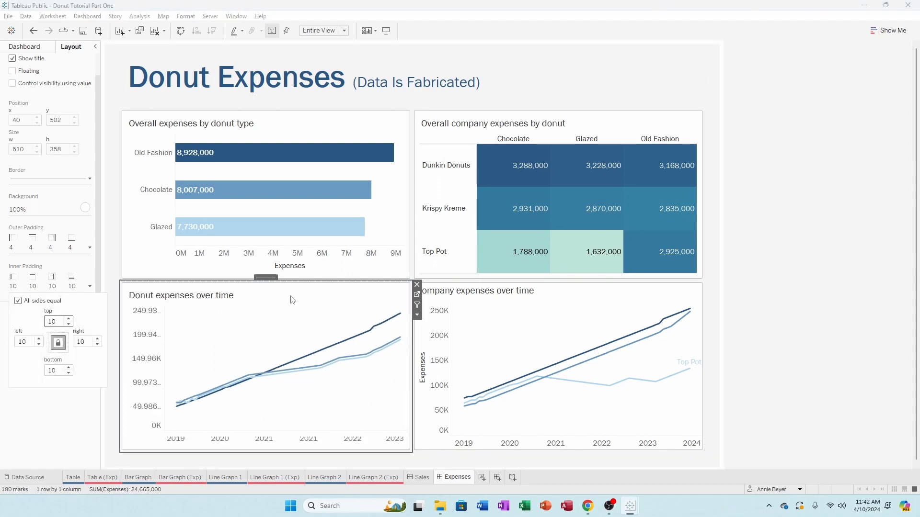
pyautogui.click(473, 303)
pyautogui.click(69, 290)
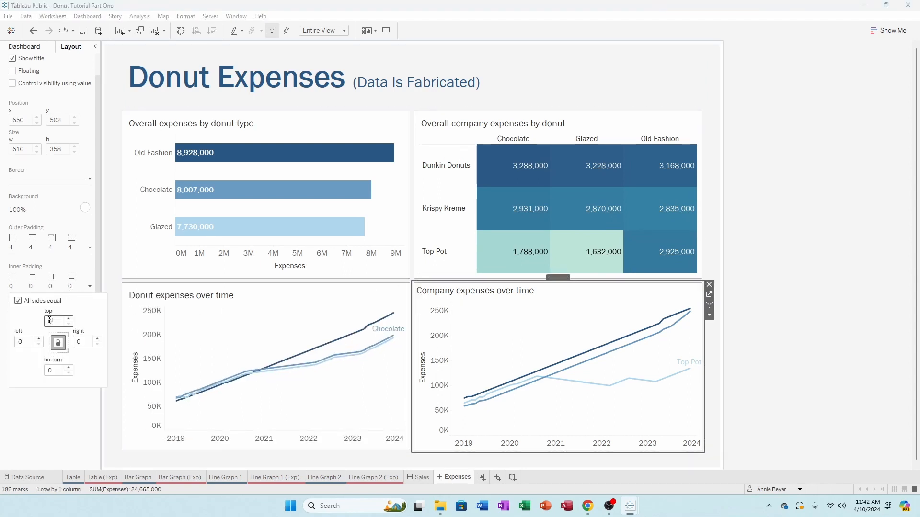
pyautogui.click(49, 320)
pyautogui.write('1')
pyautogui.click(56, 438)
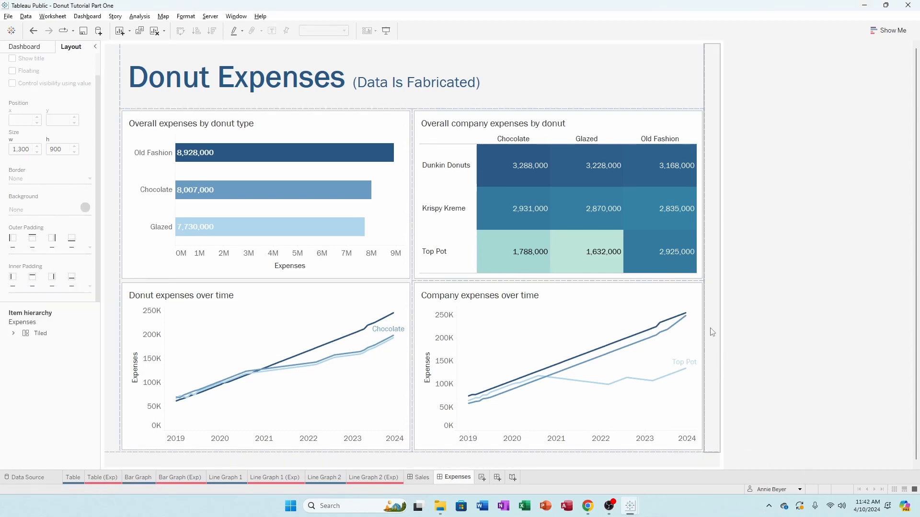
# Compare the charts on the Expenses dashboard with those on the Sales dashboard.
pyautogui.click(199, 74)
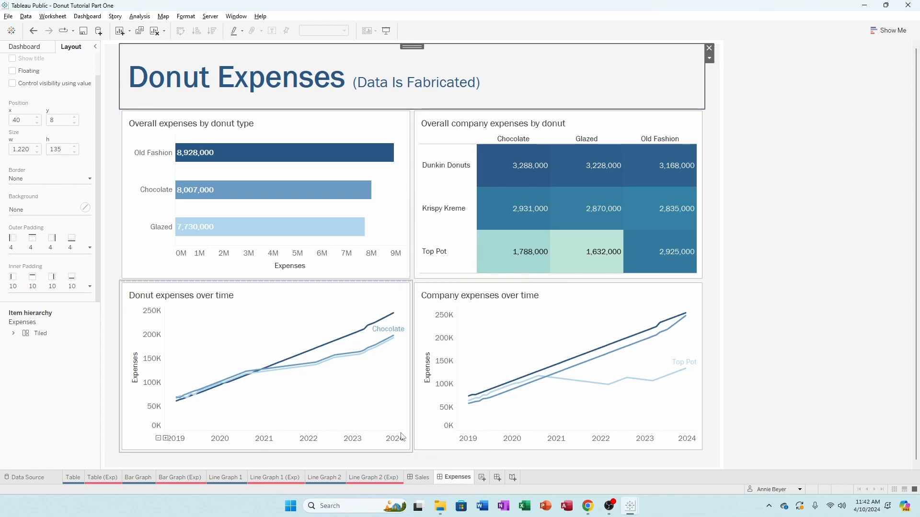
pyautogui.click(420, 478)
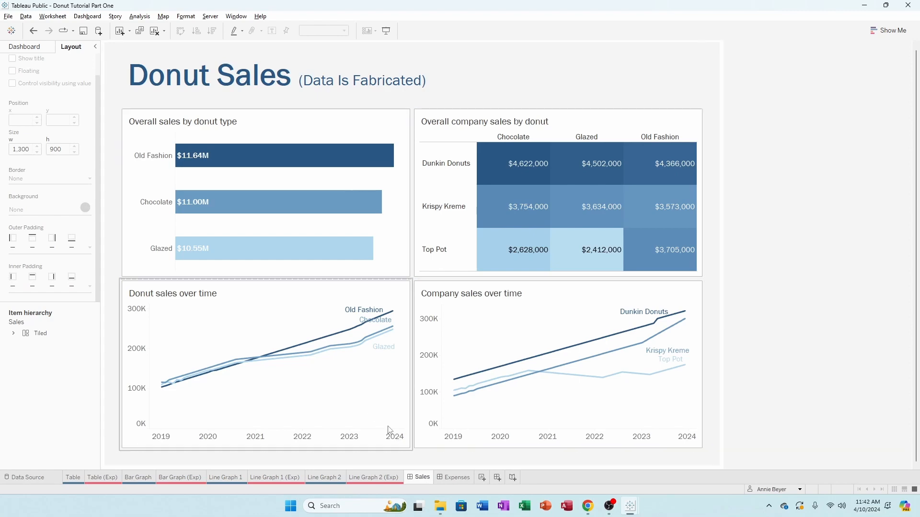
pyautogui.click(457, 477)
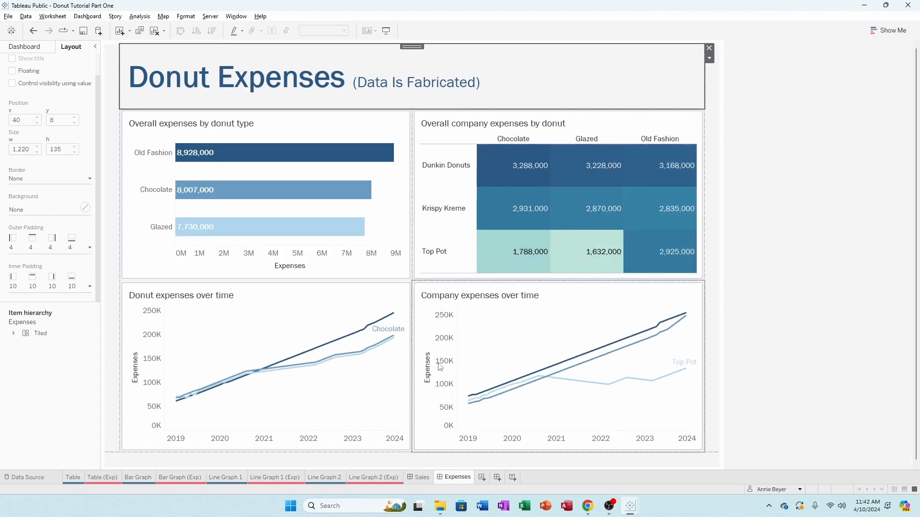
pyautogui.click(423, 478)
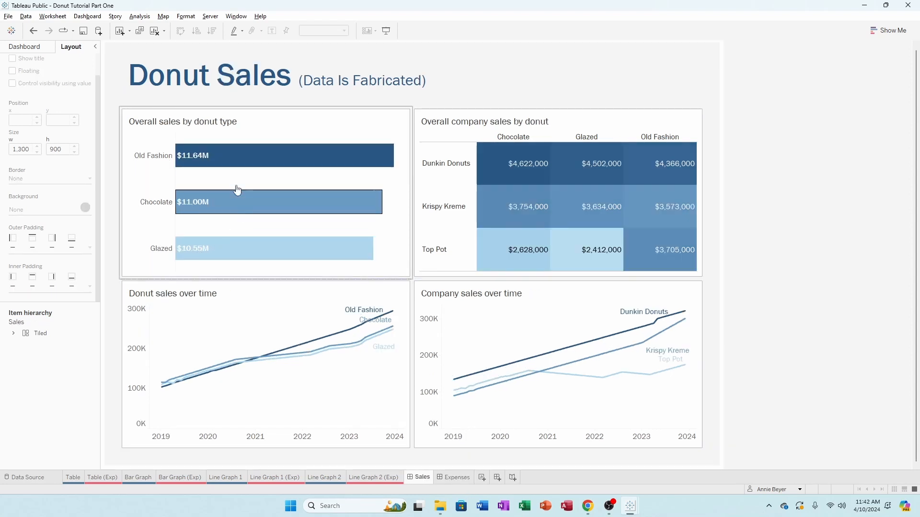
pyautogui.click(453, 478)
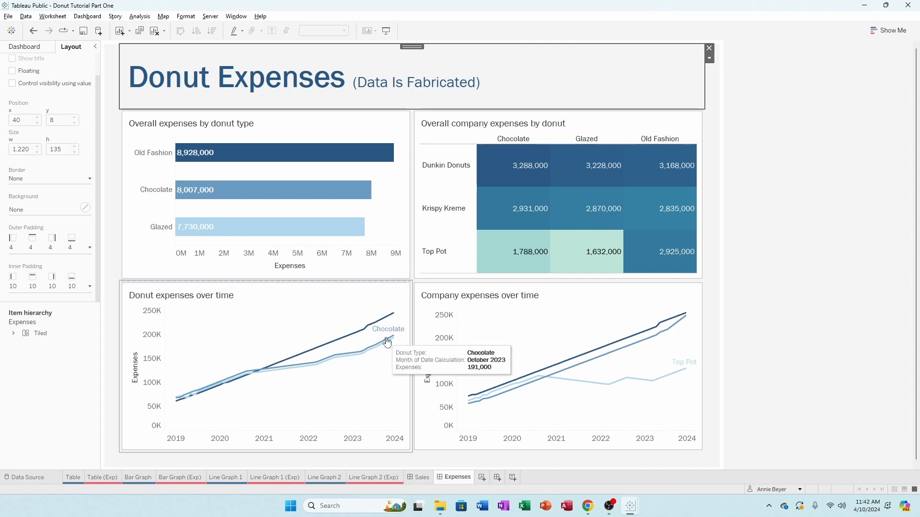
pyautogui.moveTo(388, 342)
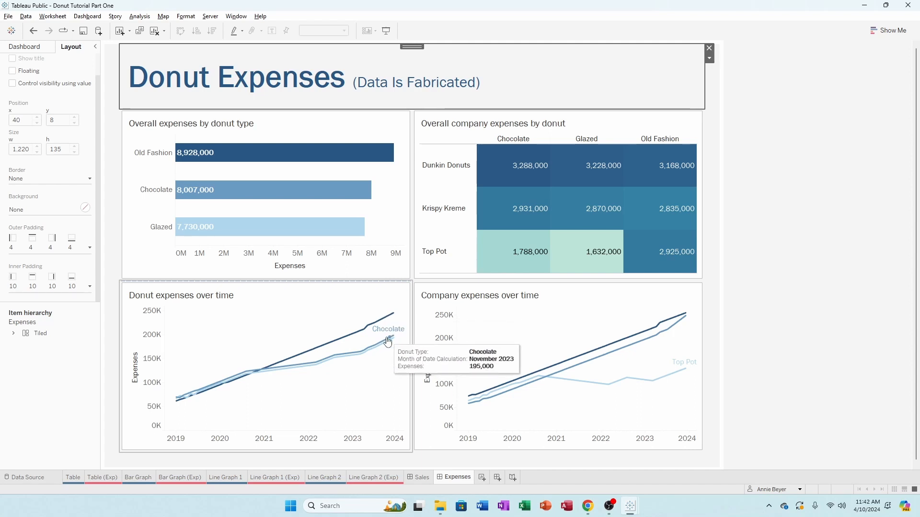
# Format the expense labels on the Bar Graph (Exp) worksheet as Currency (Custom) with Millions (M) display units.
pyautogui.click(380, 204)
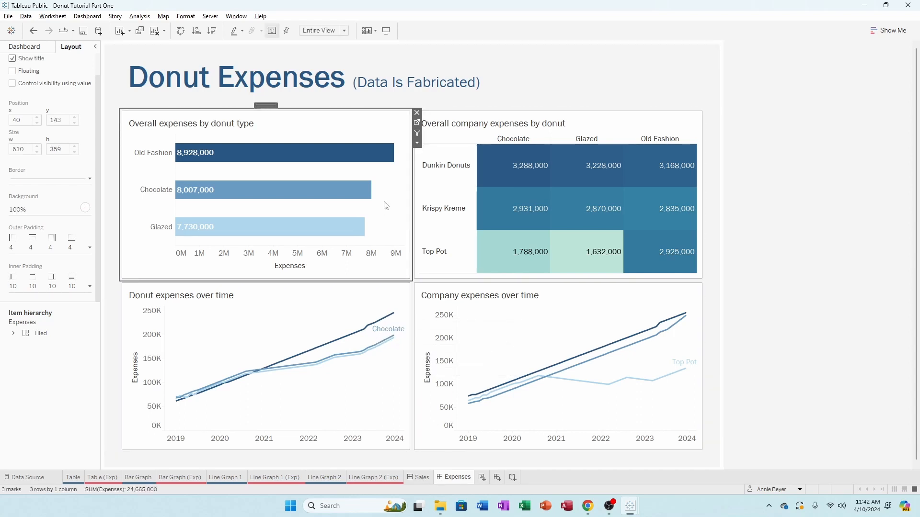
pyautogui.click(418, 124)
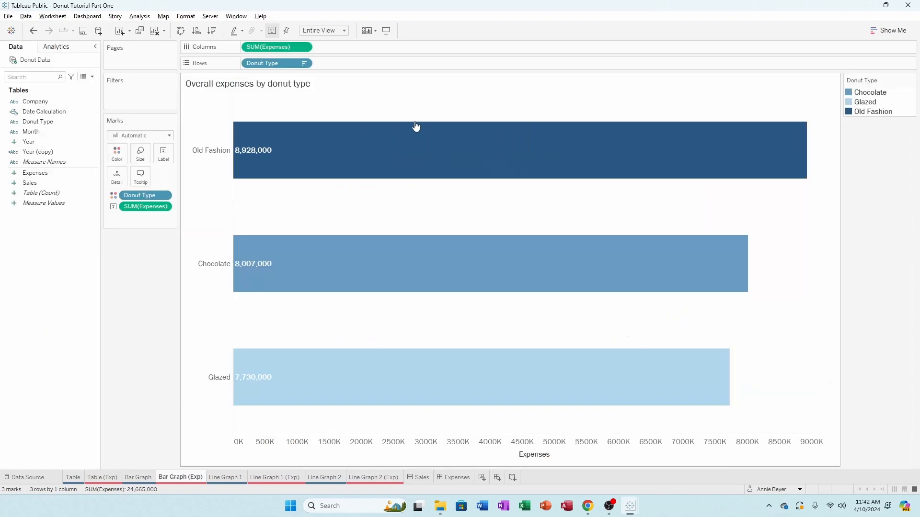
pyautogui.click(164, 153)
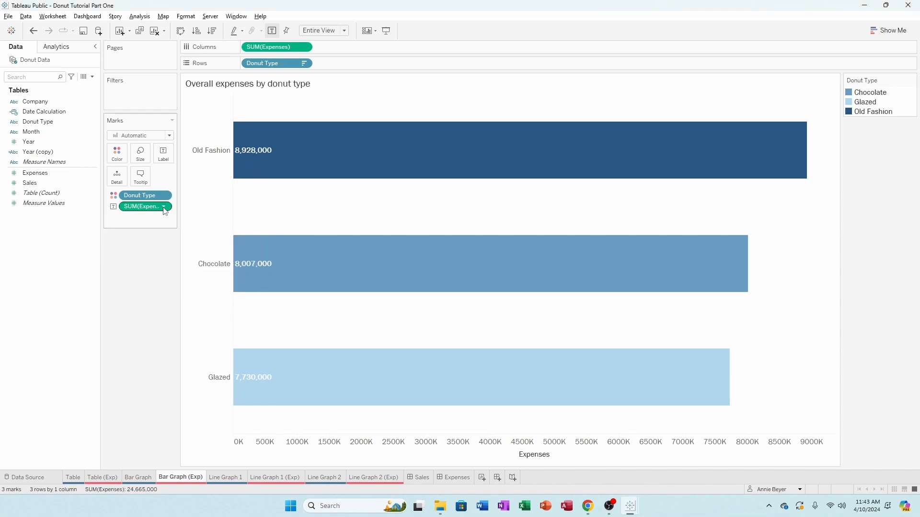
pyautogui.click(163, 207)
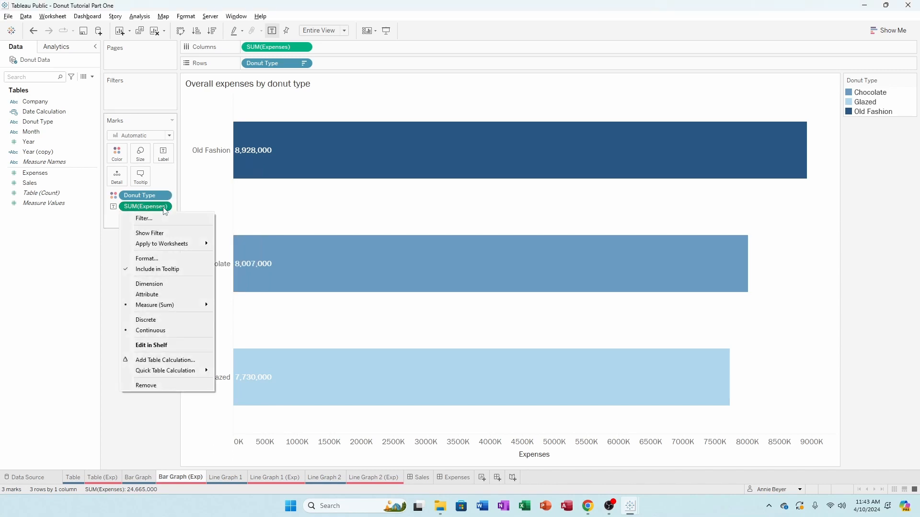
pyautogui.click(163, 260)
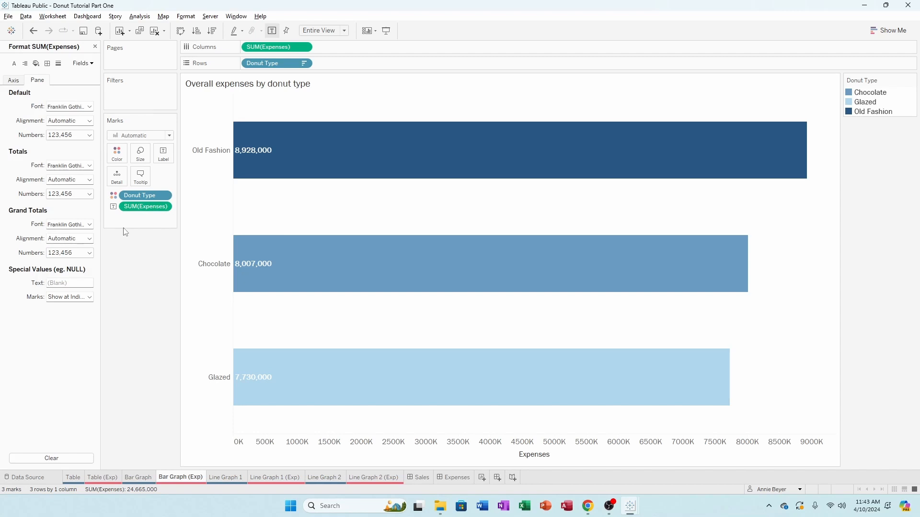
pyautogui.click(72, 135)
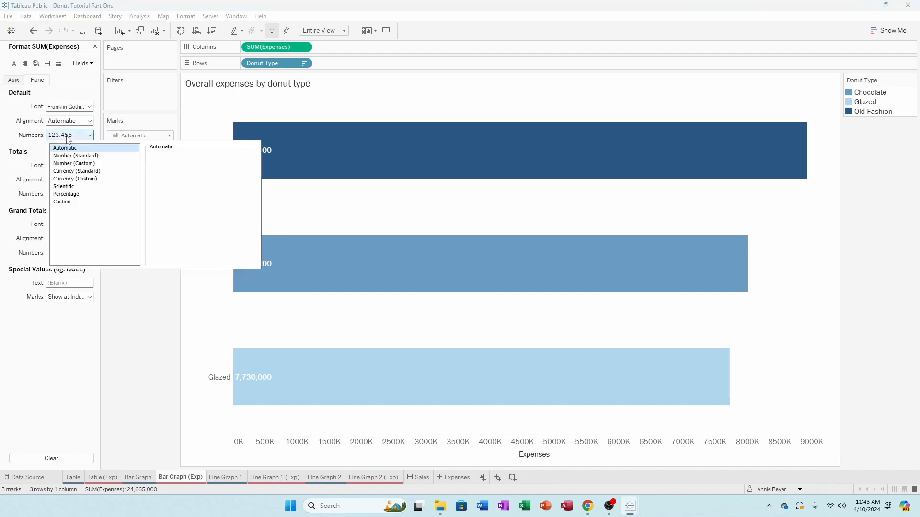
pyautogui.click(71, 178)
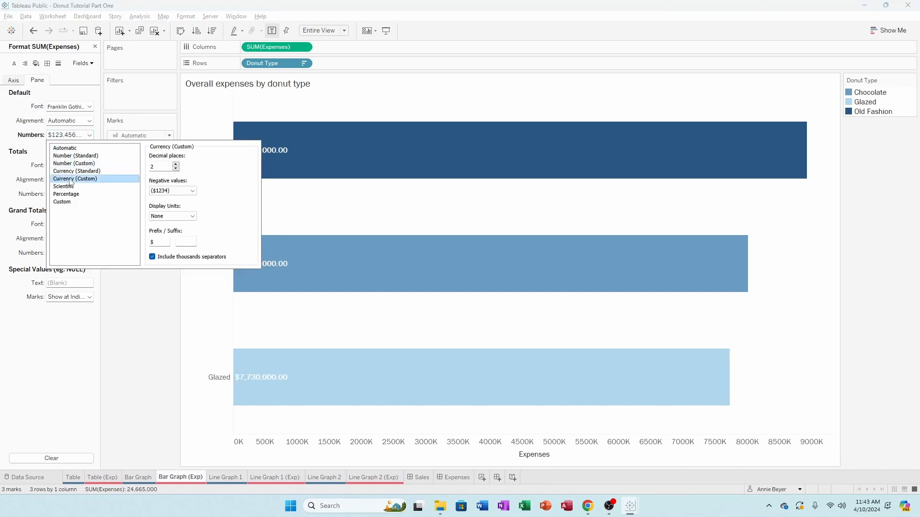
pyautogui.click(189, 217)
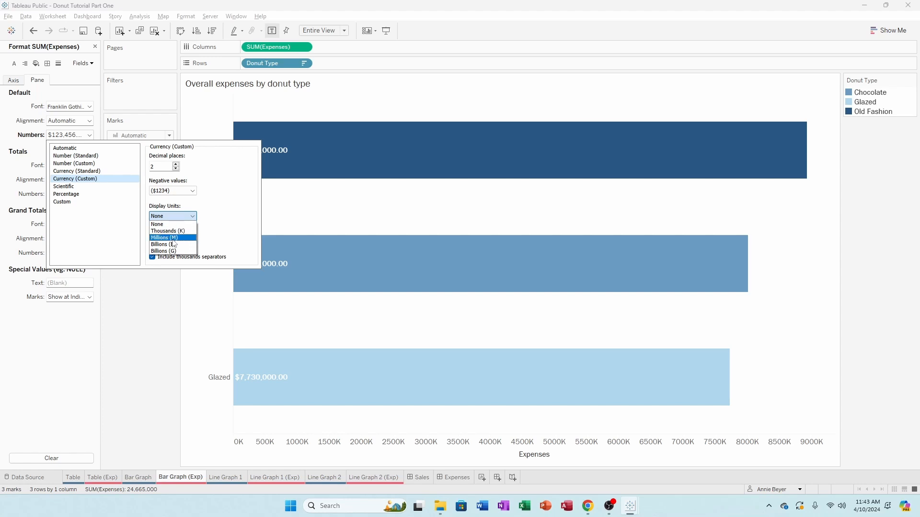
pyautogui.click(172, 237)
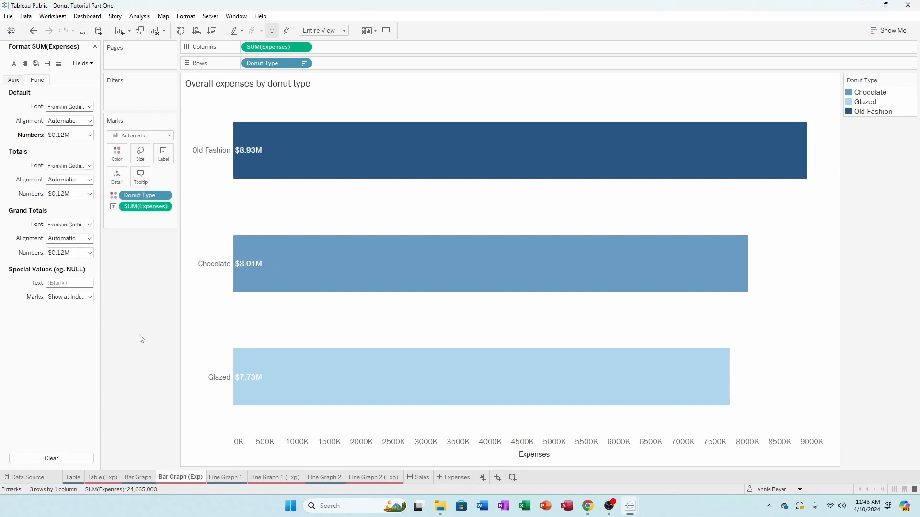
# Check the bar graph and table number formats on the Expenses dashboard against the Sales dashboard.
pyautogui.click(453, 478)
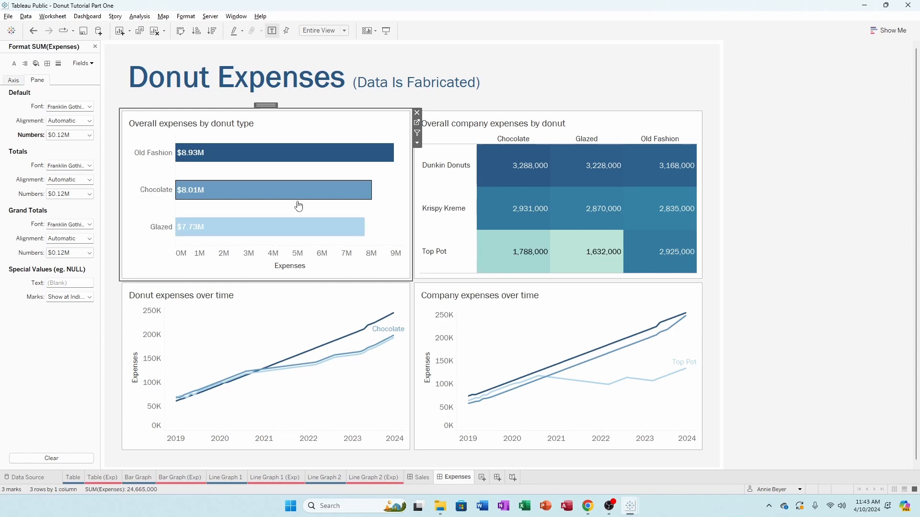
pyautogui.click(430, 479)
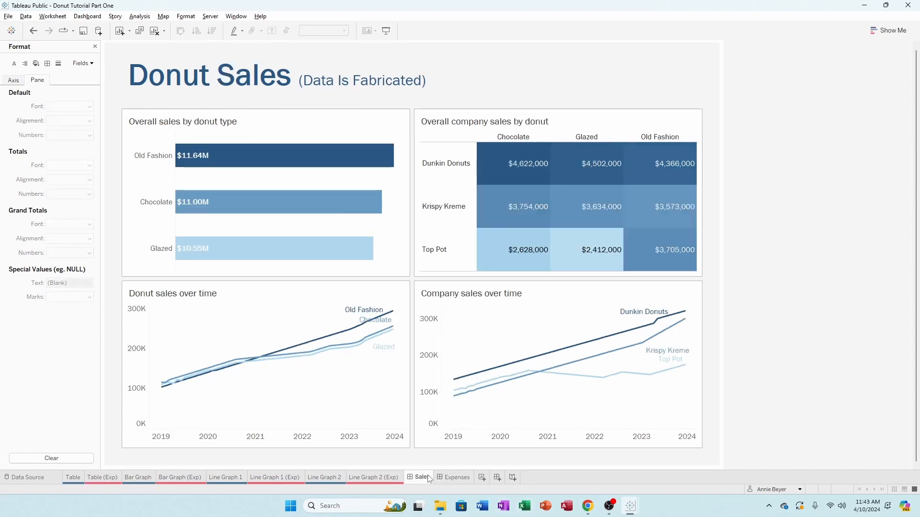
pyautogui.click(441, 481)
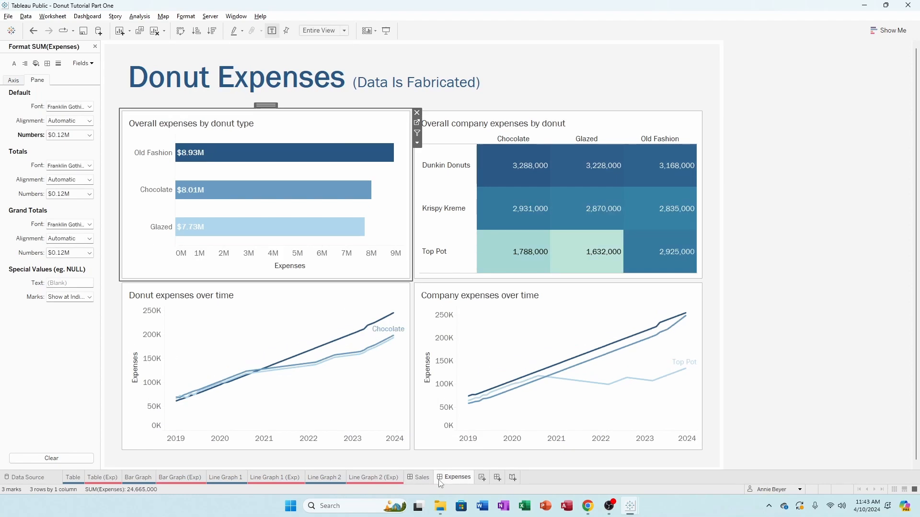
pyautogui.click(423, 479)
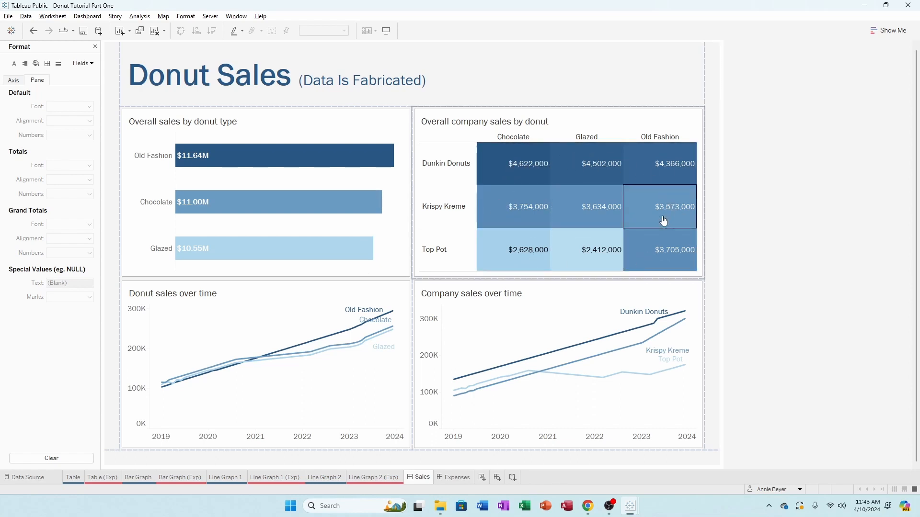
pyautogui.click(457, 478)
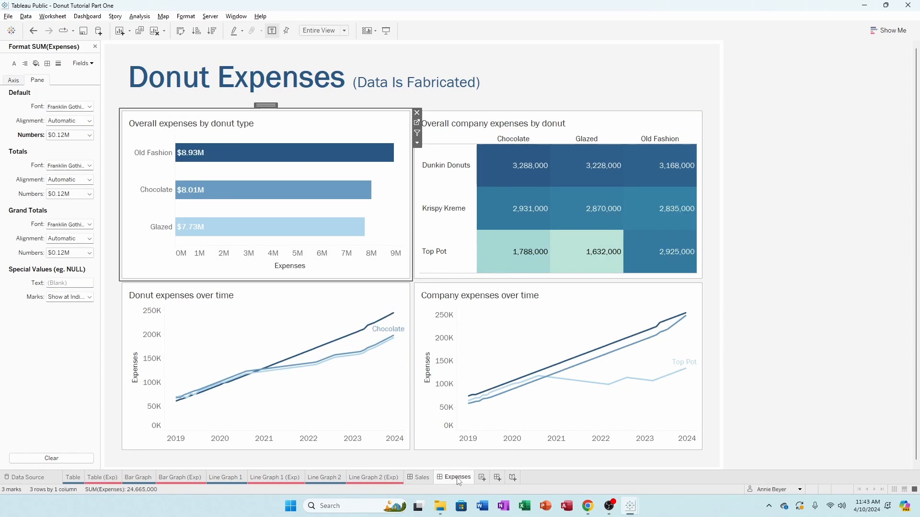
# Format the expense labels on the Table (Exp) worksheet as Currency (Custom) with 0 decimal places.
pyautogui.click(524, 177)
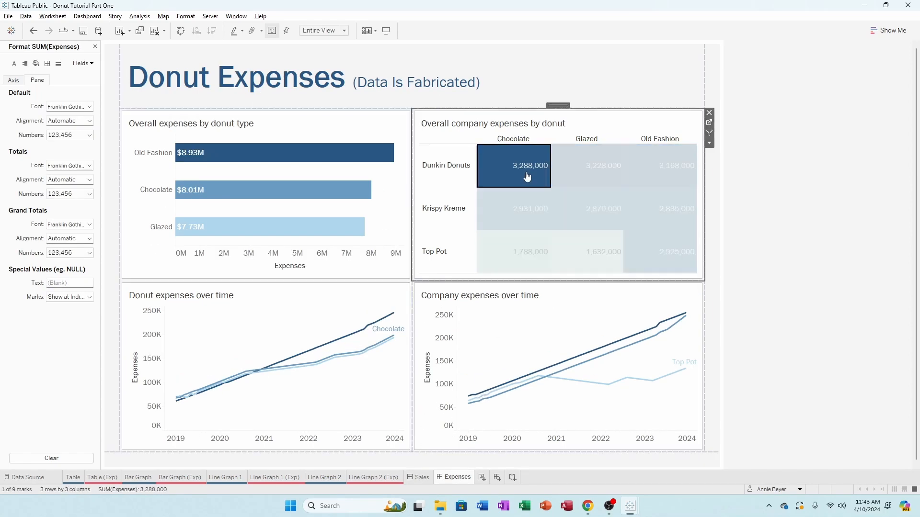
pyautogui.click(710, 123)
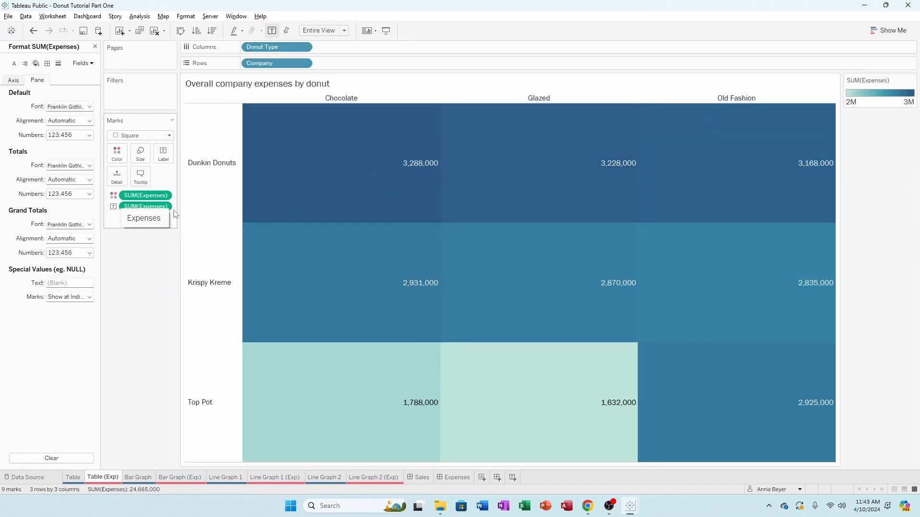
pyautogui.rightClick(123, 207)
pyautogui.click(64, 129)
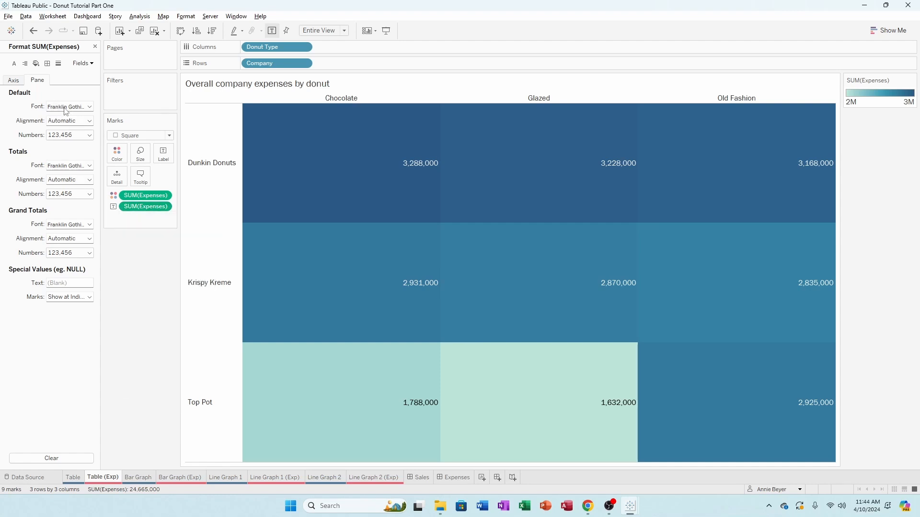
pyautogui.click(69, 135)
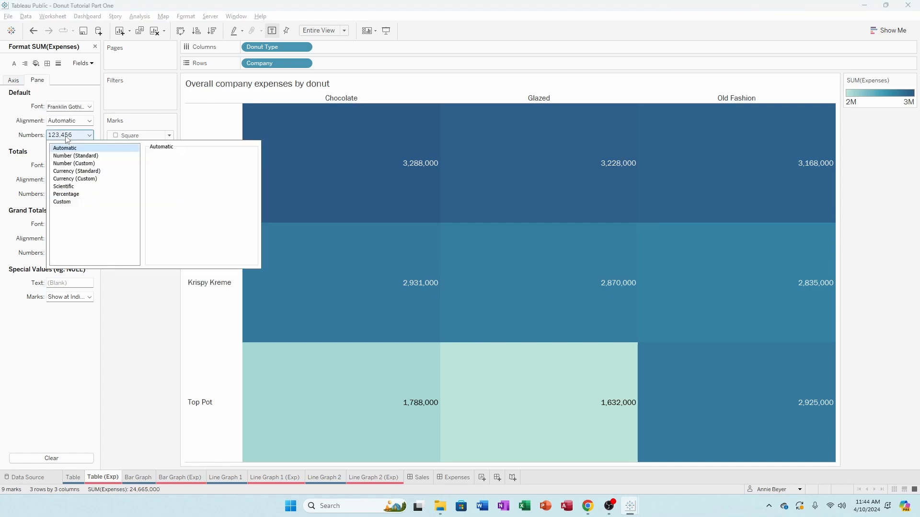
pyautogui.click(70, 179)
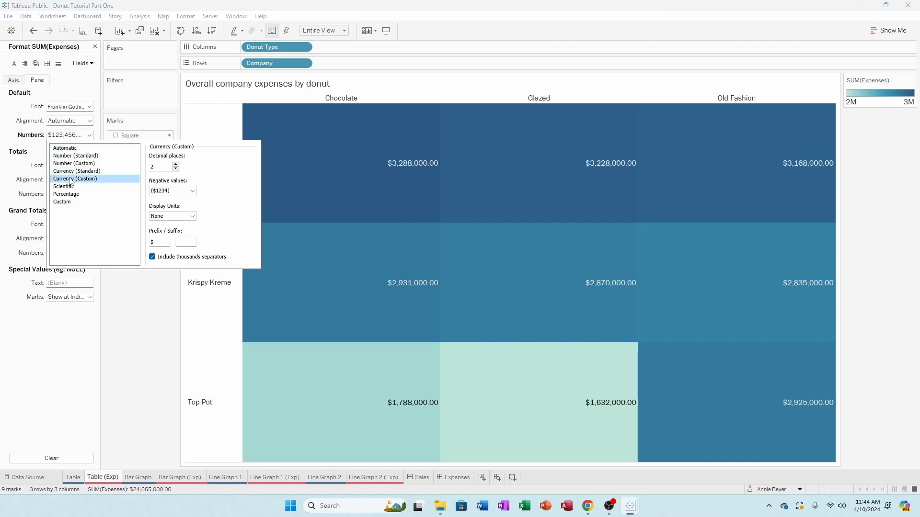
pyautogui.click(176, 170)
pyautogui.click(177, 170)
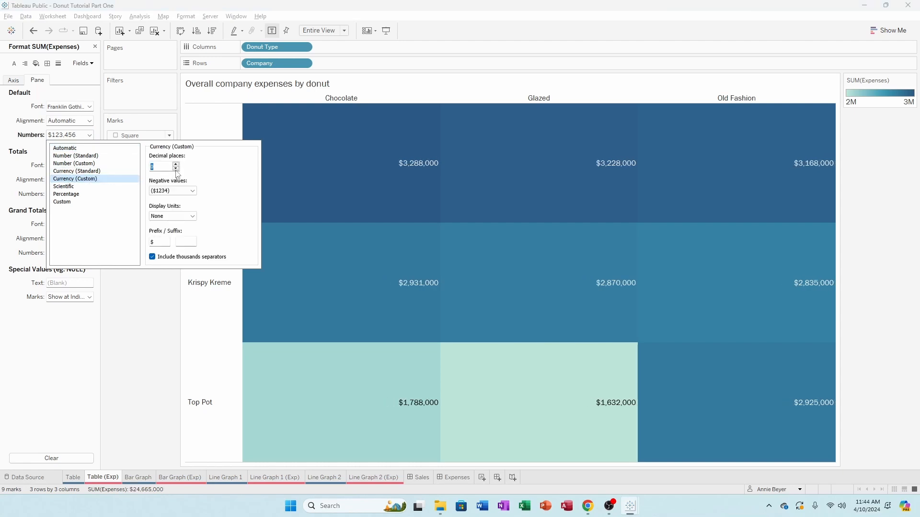
pyautogui.click(150, 334)
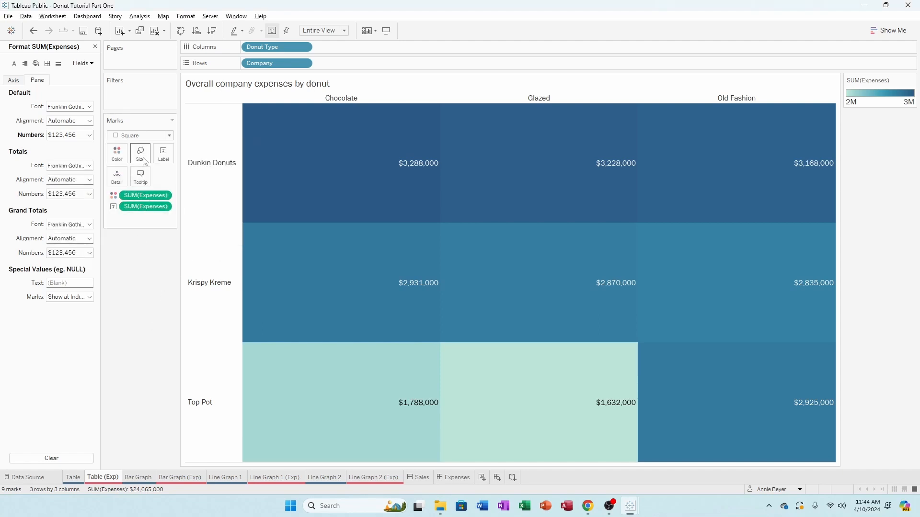
# Change the colour palette of the company expenses by donut table to Blue.
pyautogui.click(117, 153)
pyautogui.click(134, 185)
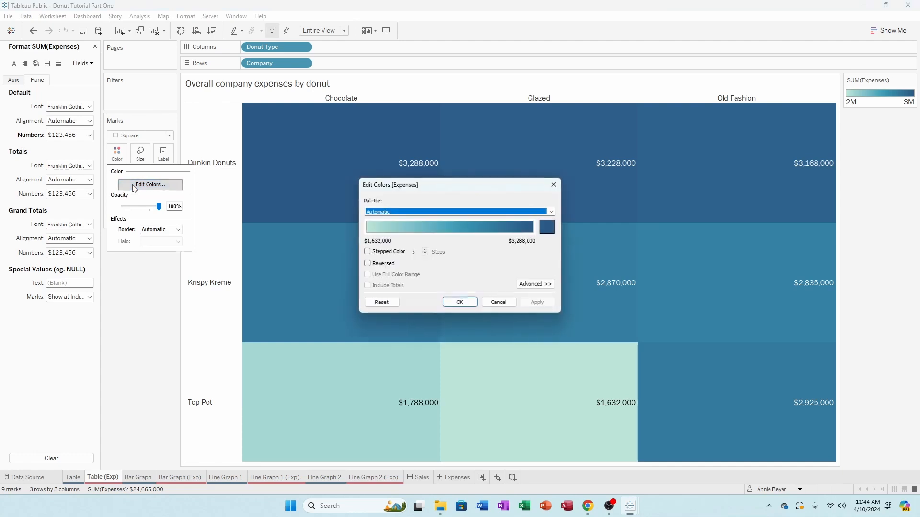
pyautogui.click(551, 212)
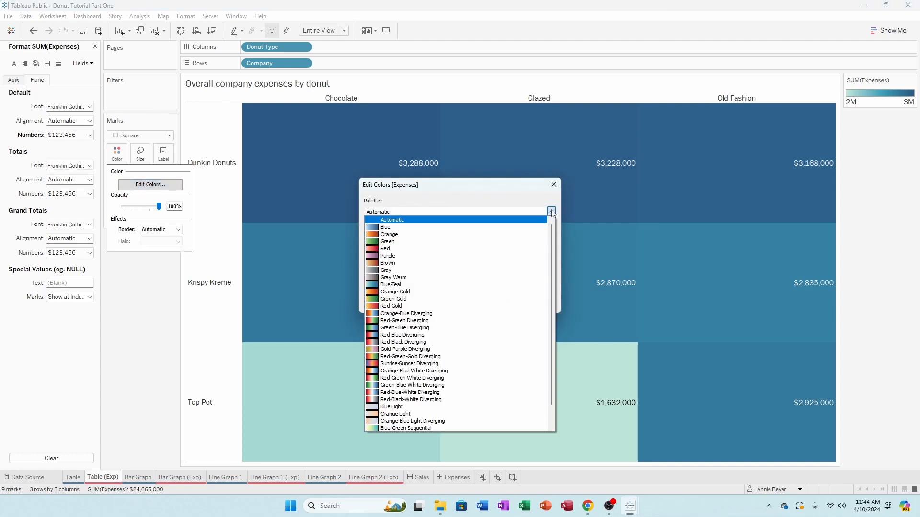
pyautogui.click(408, 227)
pyautogui.click(537, 302)
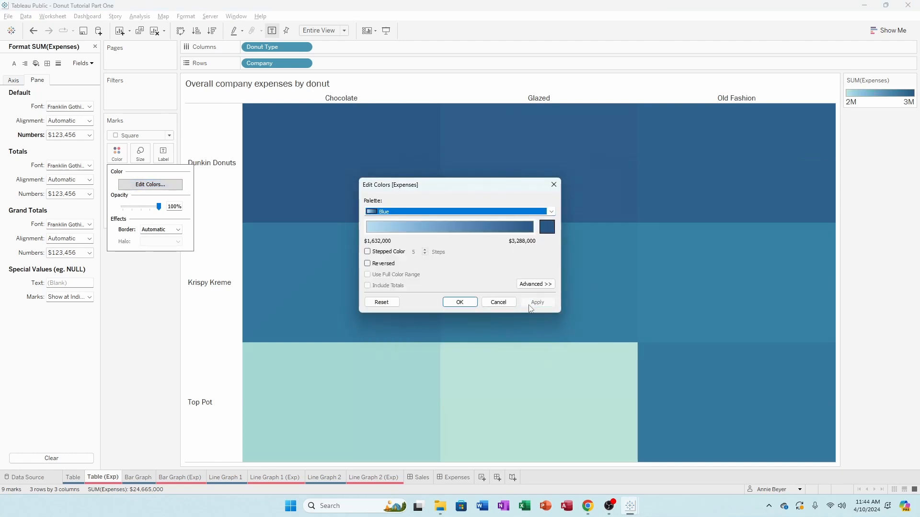
pyautogui.click(476, 305)
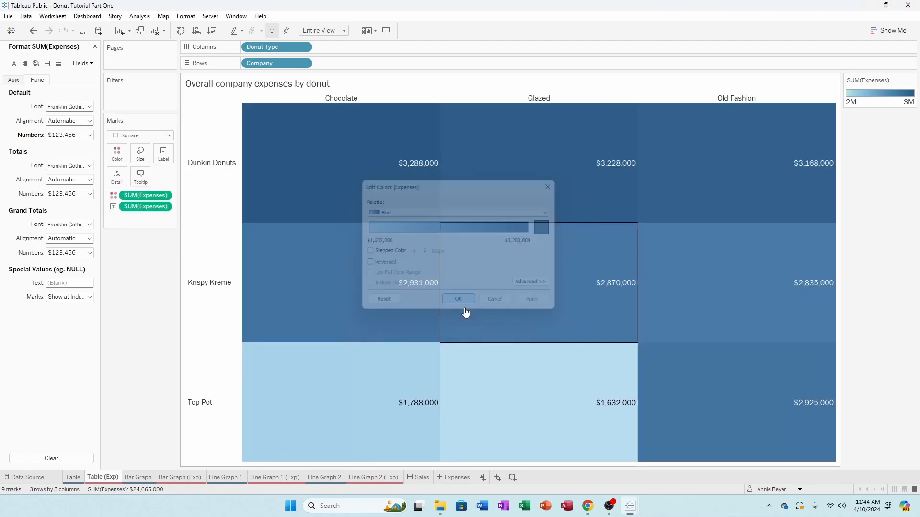
# Compare the recoloured table and the line graphs on the Expenses dashboard with those on the Sales dashboard.
pyautogui.click(467, 481)
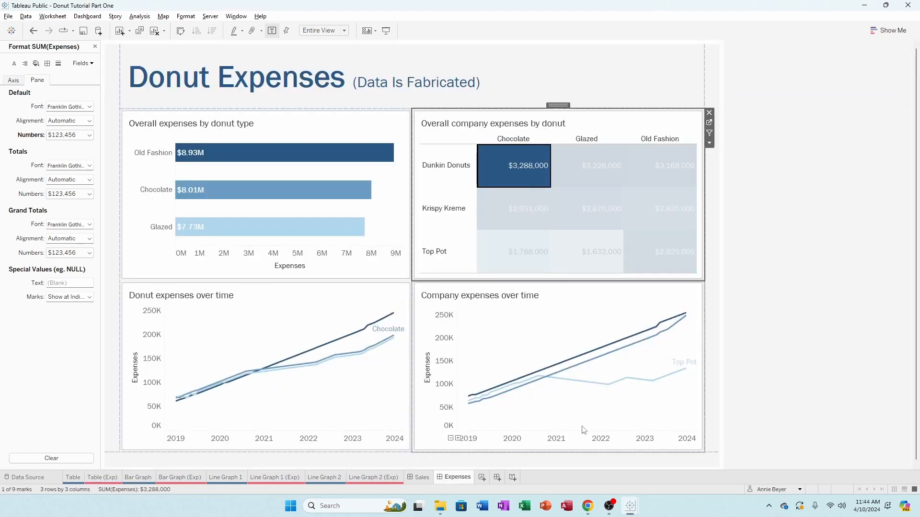
pyautogui.click(532, 180)
pyautogui.click(753, 216)
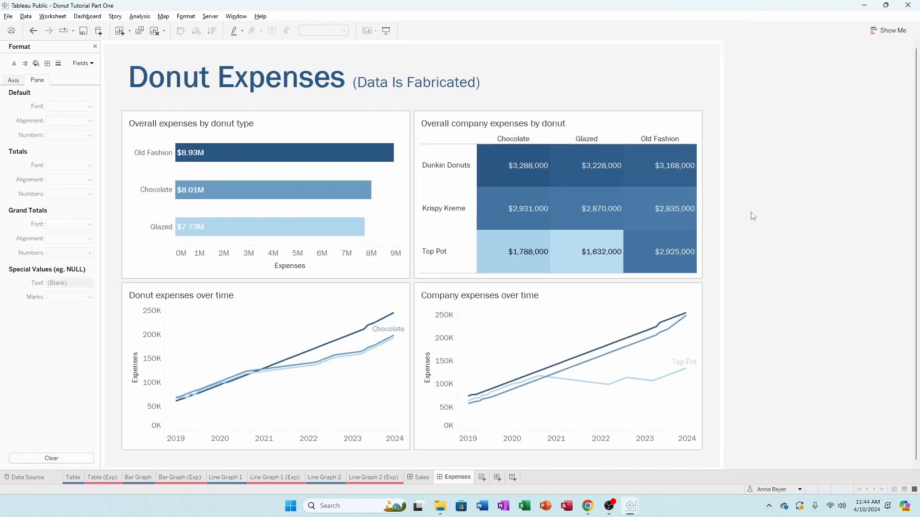
pyautogui.click(421, 480)
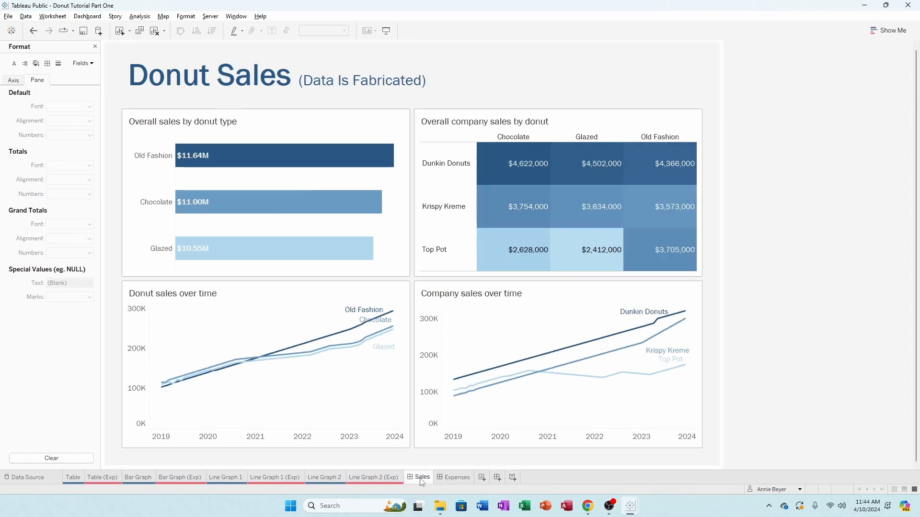
pyautogui.click(461, 479)
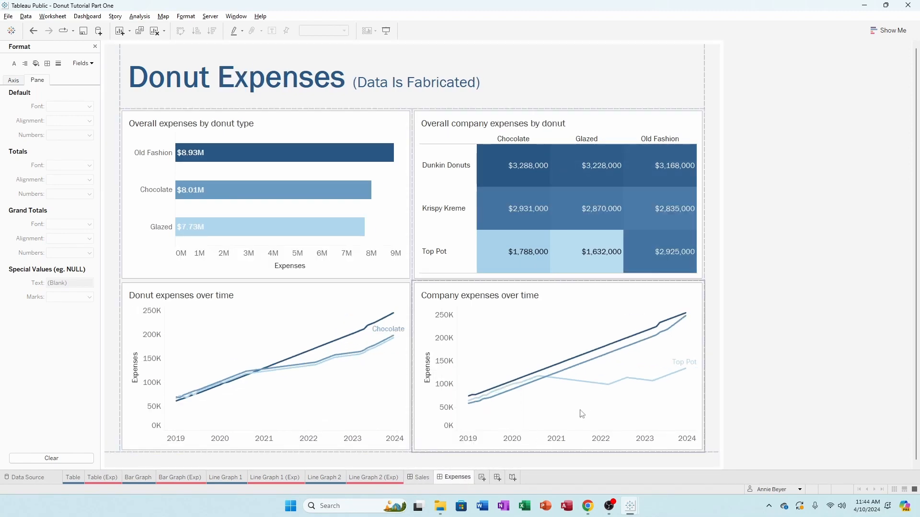
# Set the Old Fashion label in the donut expenses over time graph to always show, placed just left of the line's end.
pyautogui.click(395, 317)
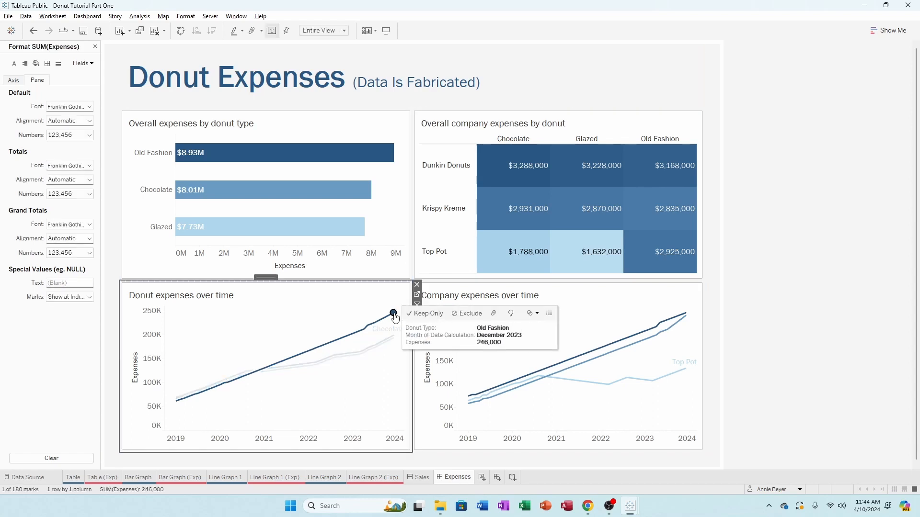
pyautogui.rightClick(395, 315)
pyautogui.moveTo(426, 374)
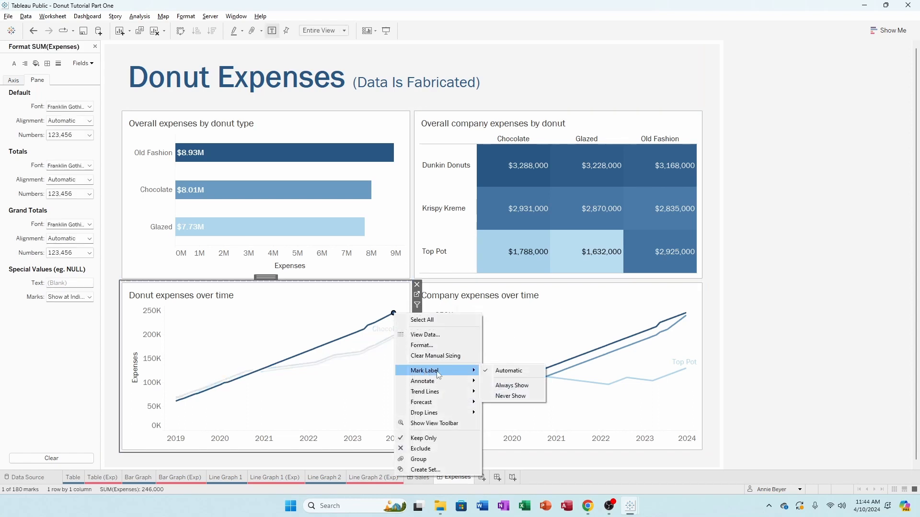
pyautogui.click(508, 387)
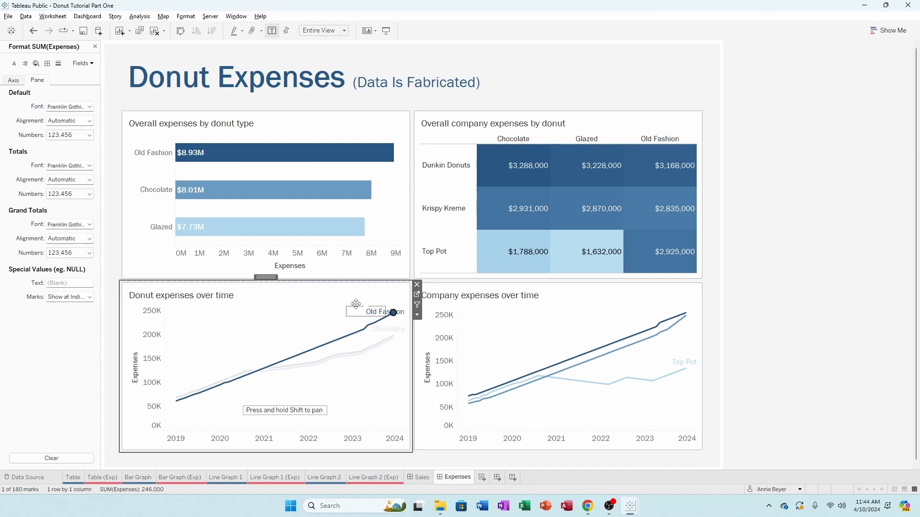
# Set the Chocolate label to always show at the line's December 2023 point and shift it slightly left.
pyautogui.click(390, 338)
pyautogui.rightClick(390, 337)
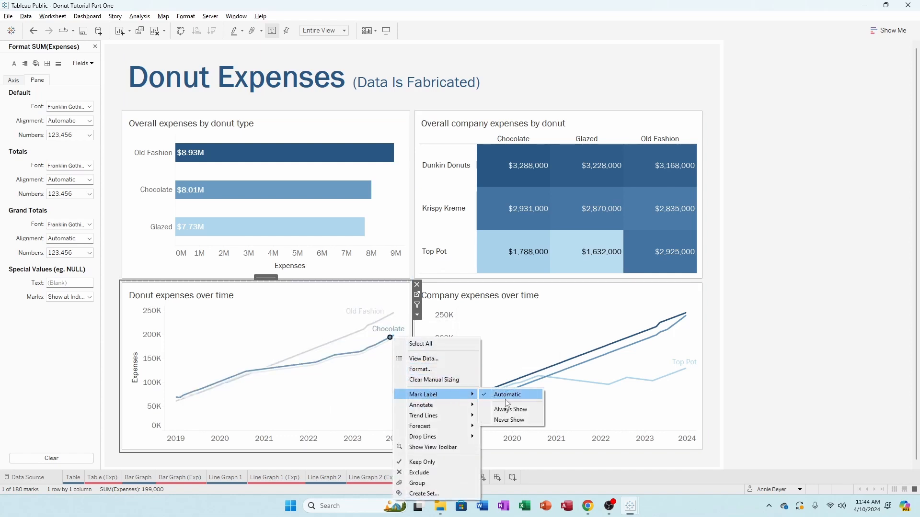
pyautogui.click(391, 356)
pyautogui.rightClick(393, 336)
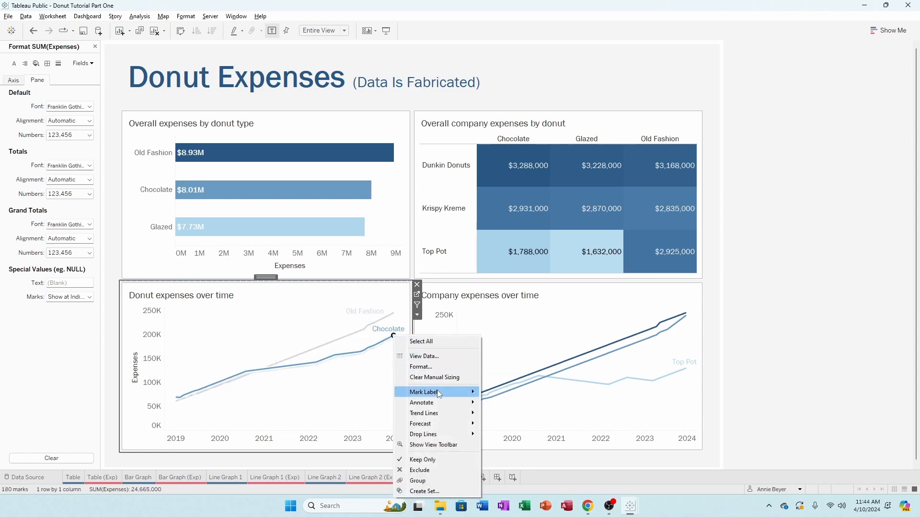
pyautogui.moveTo(440, 393)
pyautogui.click(510, 407)
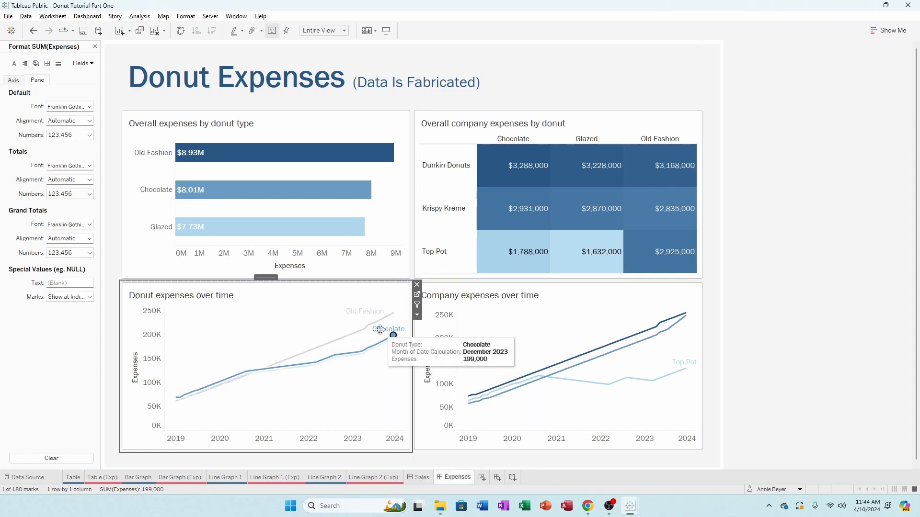
# Set the Glazed label to always show at the line's December 2023 point and move it below the line.
pyautogui.click(394, 343)
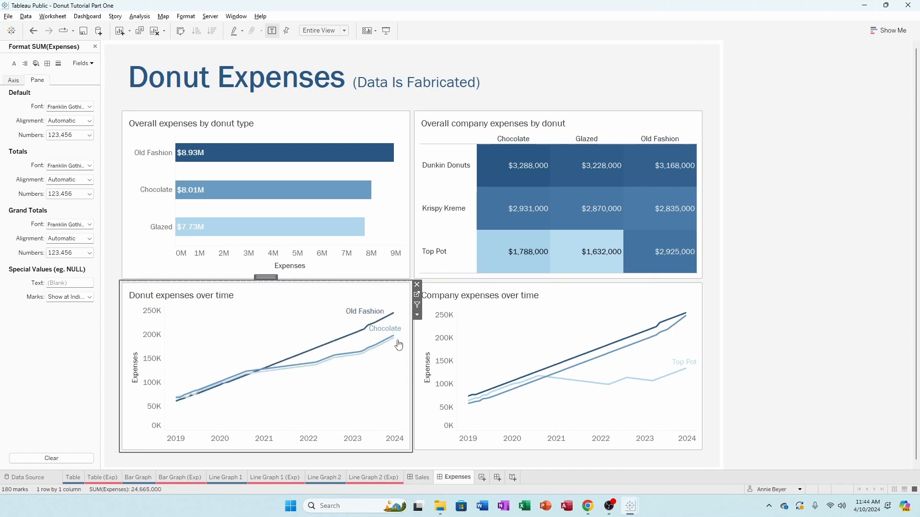
pyautogui.rightClick(393, 338)
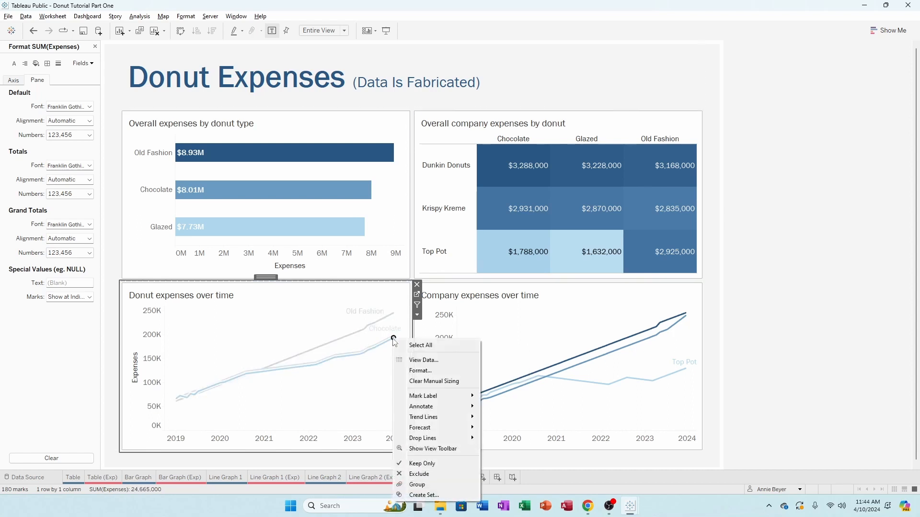
pyautogui.moveTo(426, 401)
pyautogui.click(509, 407)
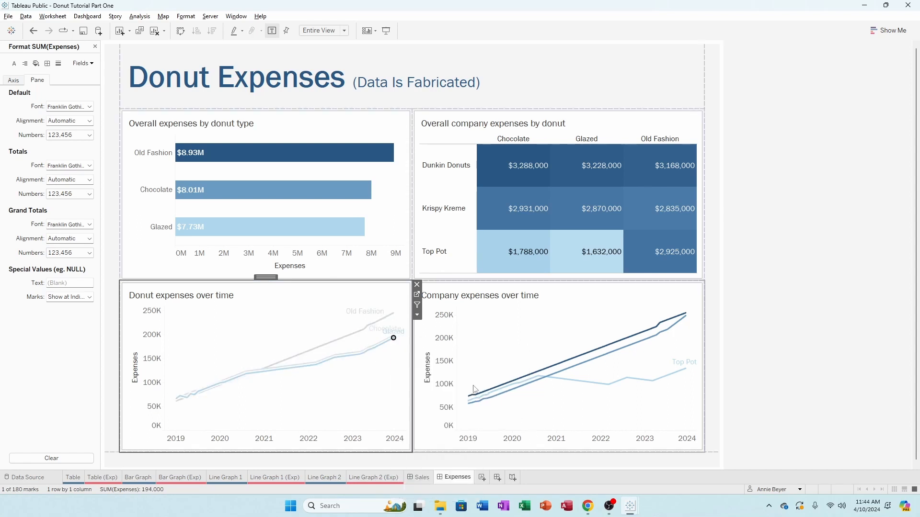
pyautogui.moveTo(393, 331); pyautogui.dragTo(391, 353)
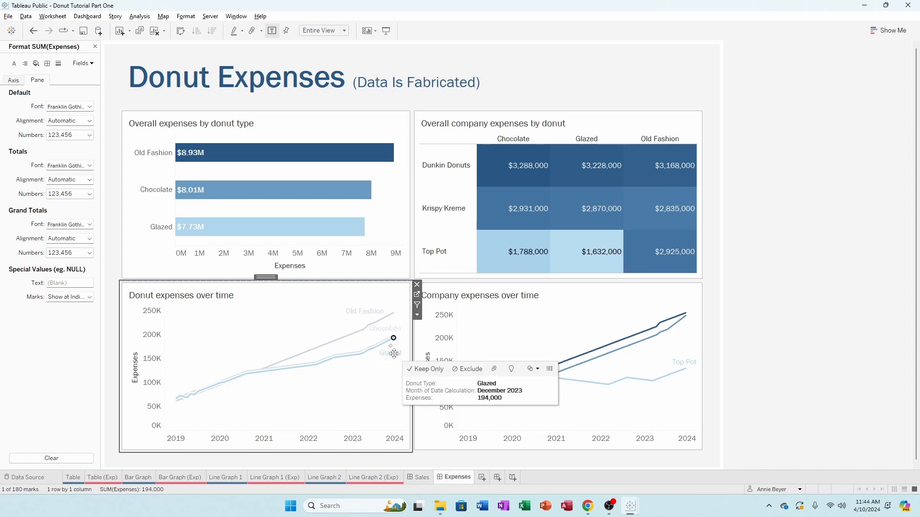
# Set the Krispy Kreme label in the company expenses over time graph to always show, placed below the line's end.
pyautogui.click(532, 321)
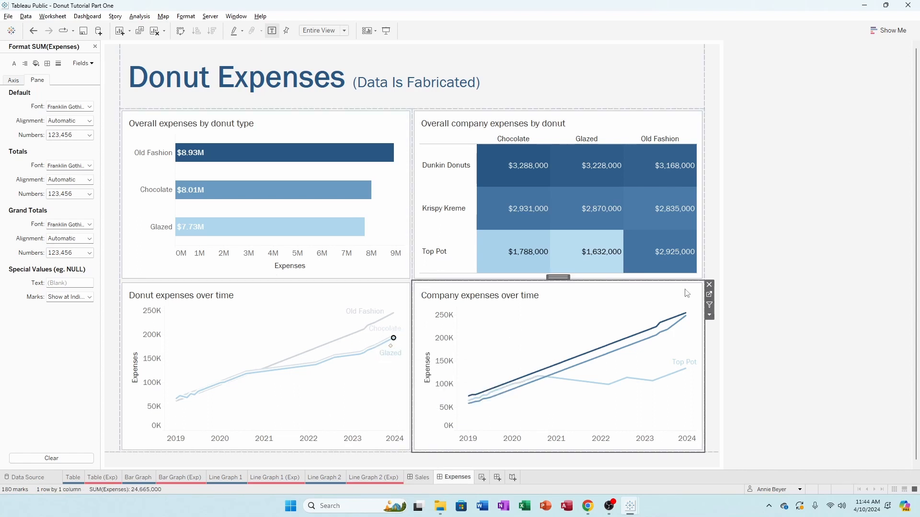
pyautogui.rightClick(688, 318)
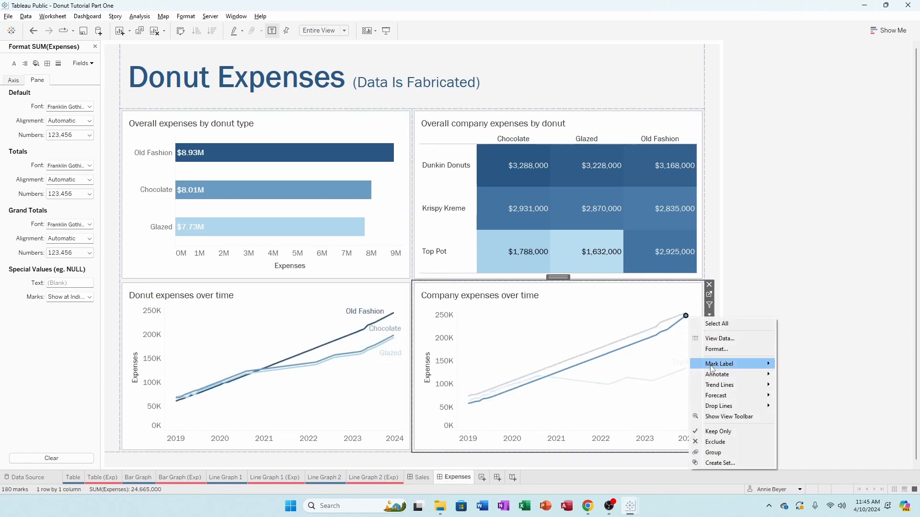
pyautogui.moveTo(718, 363)
pyautogui.click(805, 374)
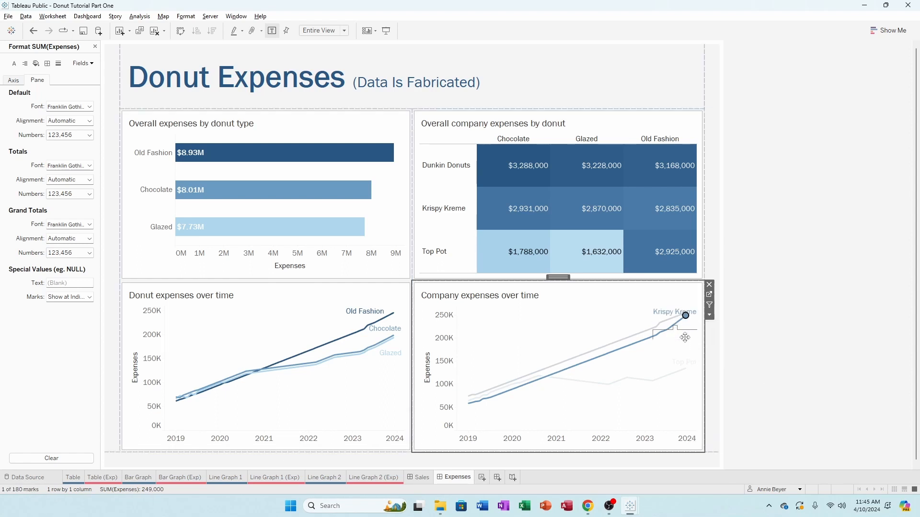
# Set the Dunkin Donuts label to always show and place it just left of the line's end.
pyautogui.click(686, 318)
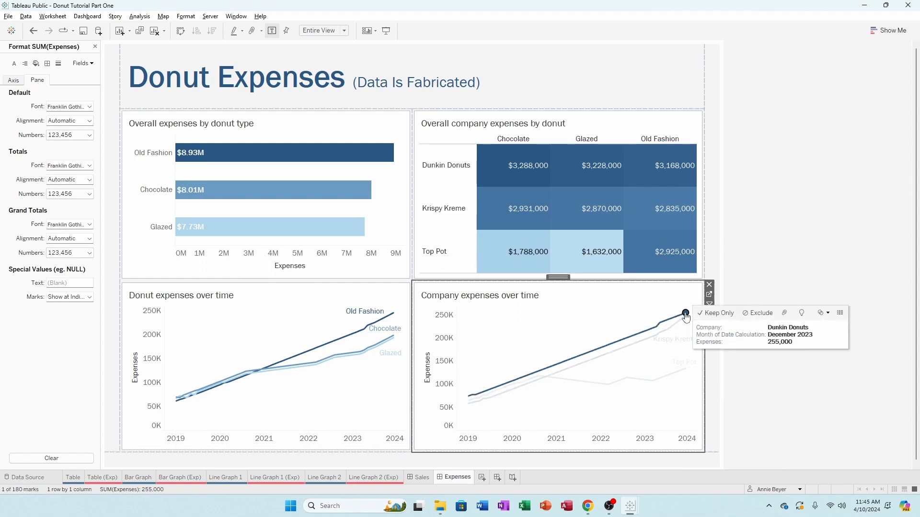
pyautogui.rightClick(687, 318)
pyautogui.moveTo(763, 361)
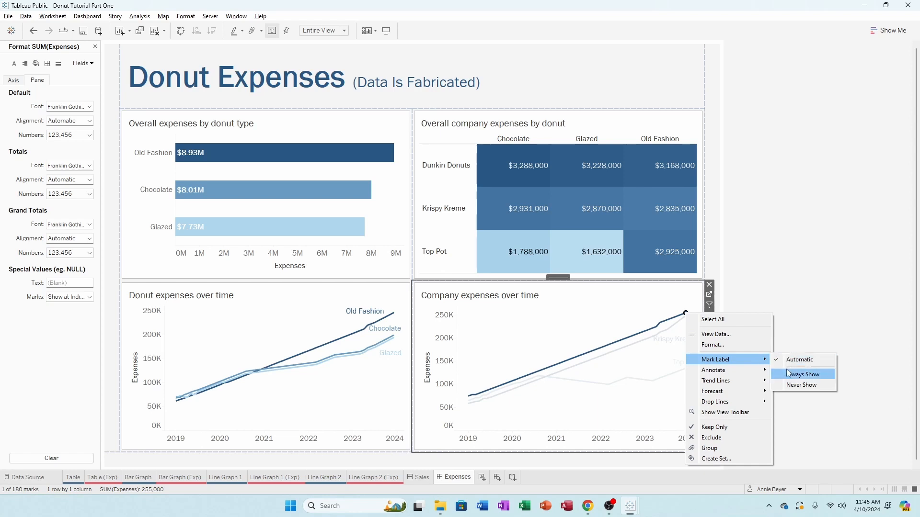
pyautogui.click(803, 374)
pyautogui.moveTo(637, 313); pyautogui.dragTo(637, 313)
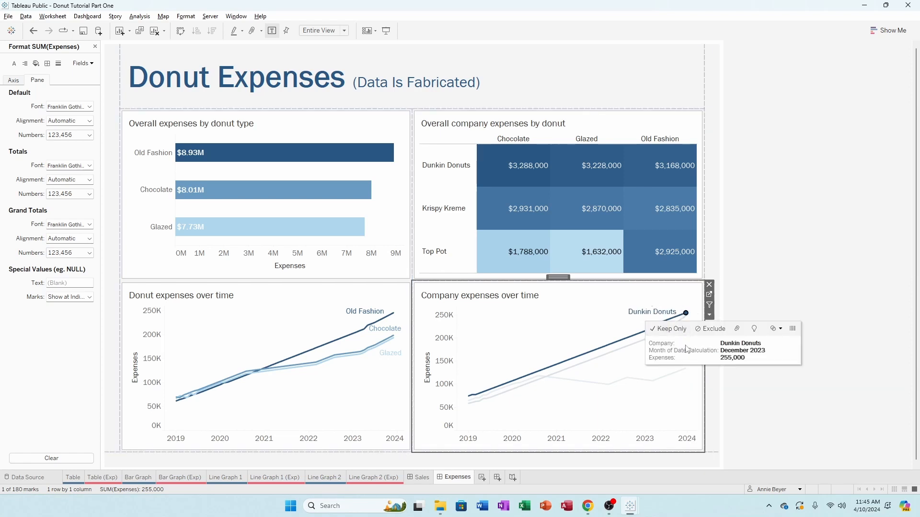
pyautogui.click(638, 359)
# Set the Top Pot label to always show and place it just above the line's end.
pyautogui.rightClick(686, 370)
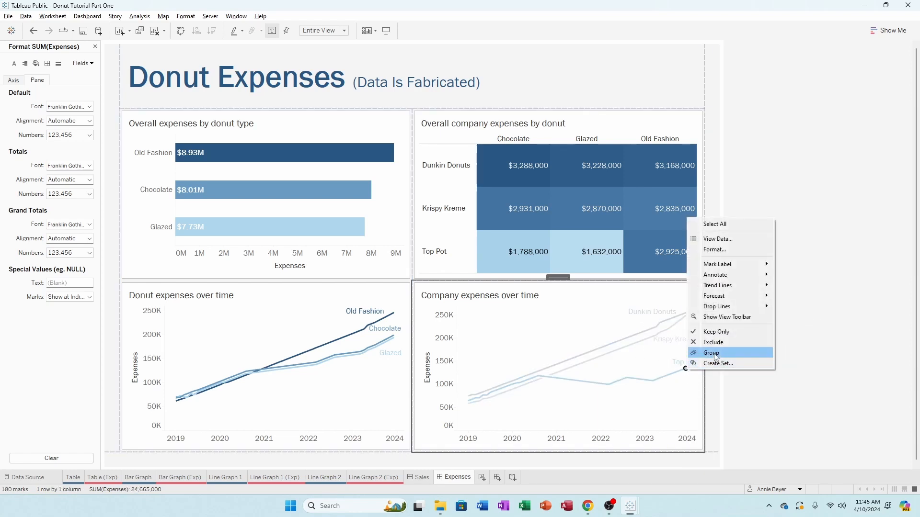
pyautogui.moveTo(761, 265)
pyautogui.click(795, 278)
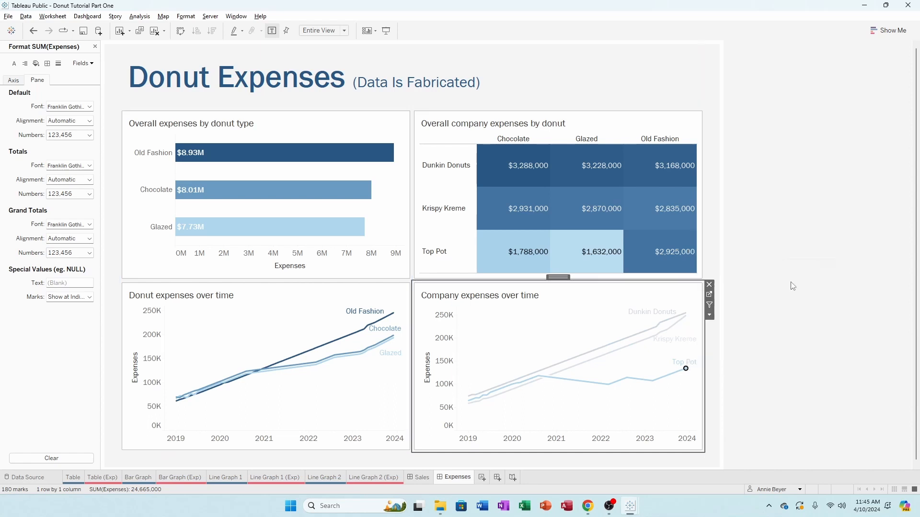
pyautogui.moveTo(698, 357); pyautogui.dragTo(685, 357)
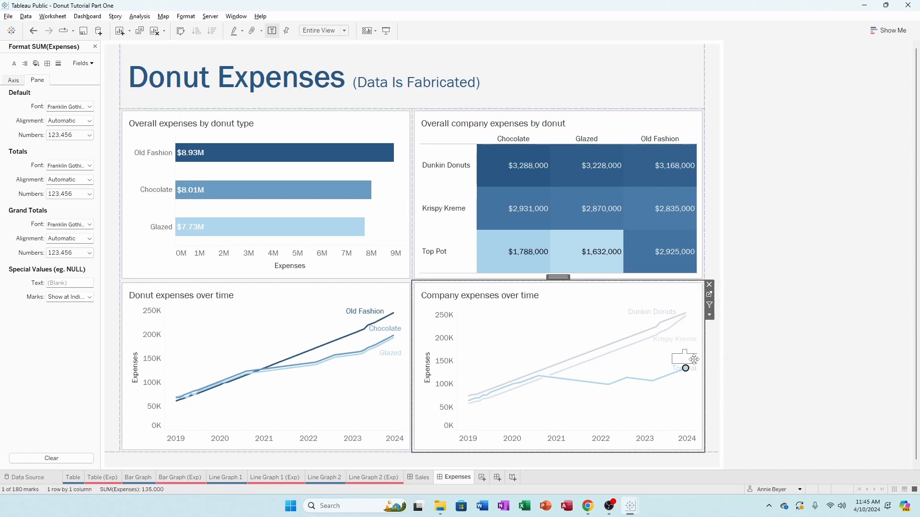
pyautogui.click(653, 355)
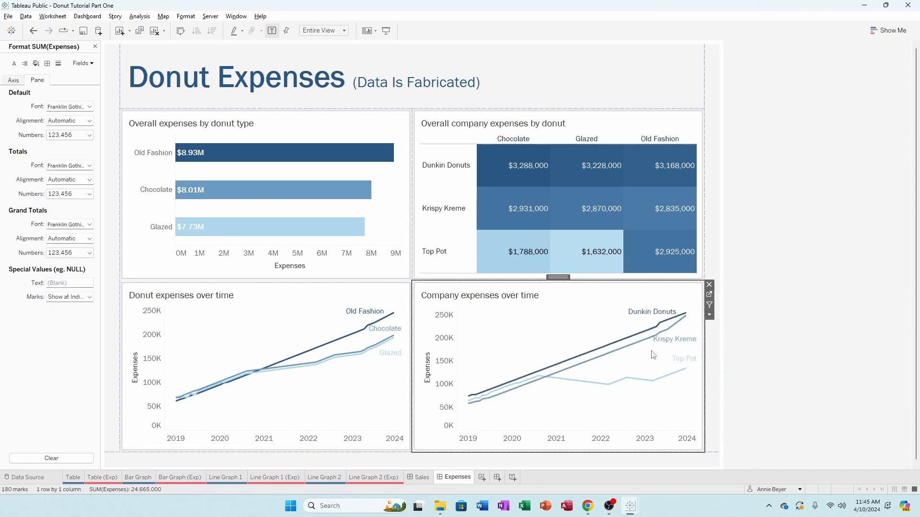
# On the Sales dashboard, nudge the Krispy Kreme label in the company sales over time graph upward, clear of the Top Pot label.
pyautogui.click(421, 478)
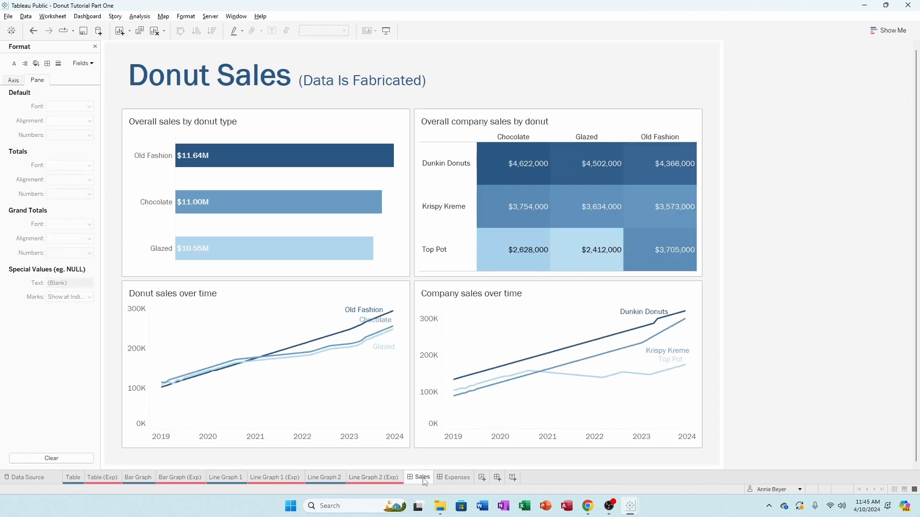
pyautogui.click(673, 351)
pyautogui.click(735, 316)
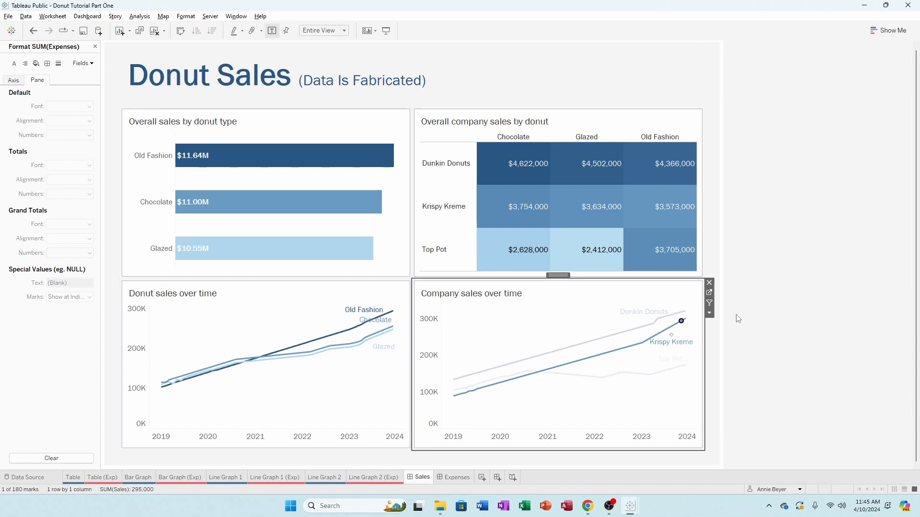
pyautogui.click(681, 322)
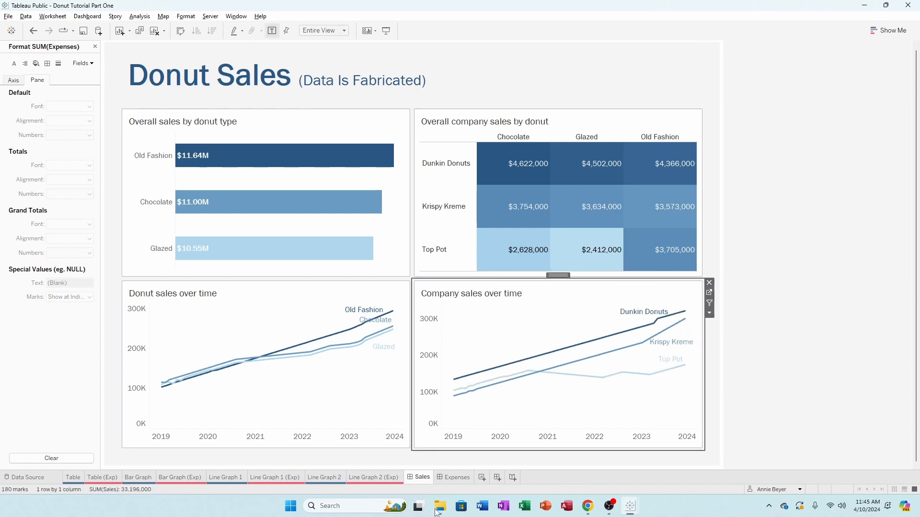
# Remove the axis title "Expenses" from the overall expenses by donut type bar graph on the Expenses dashboard.
pyautogui.click(456, 478)
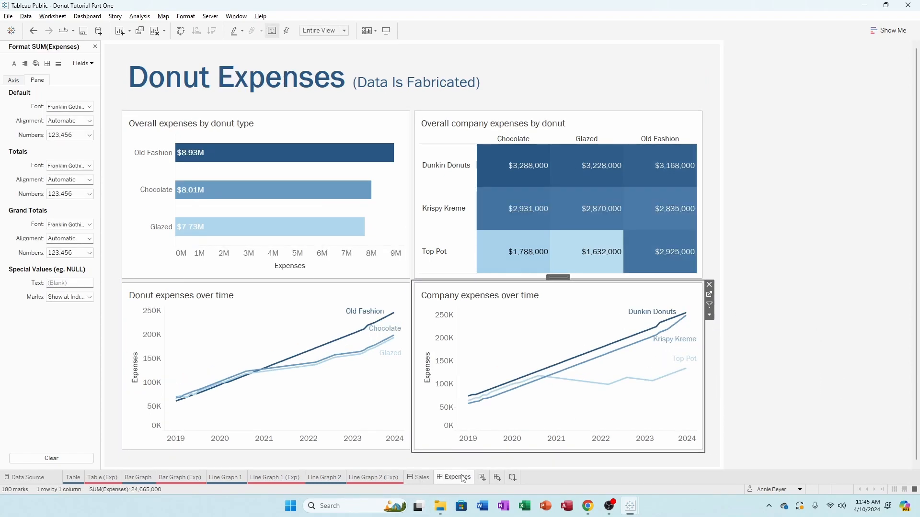
pyautogui.click(422, 478)
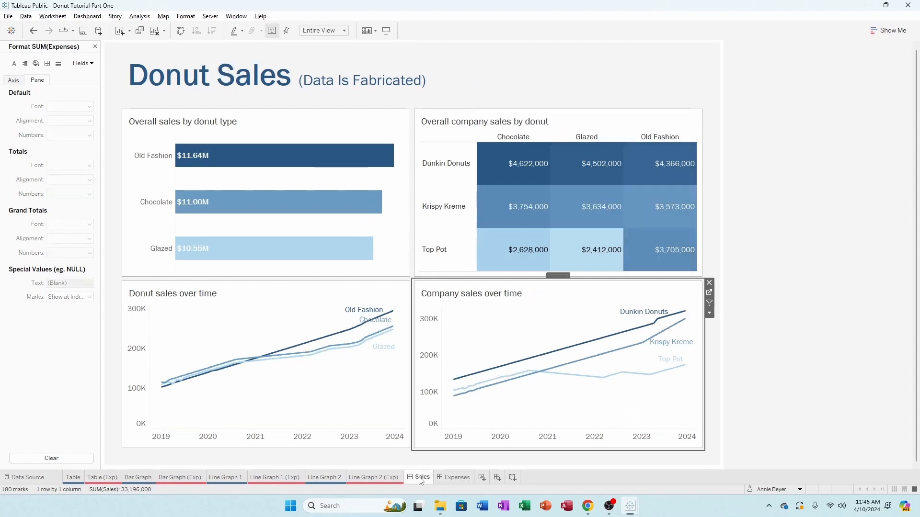
pyautogui.click(457, 478)
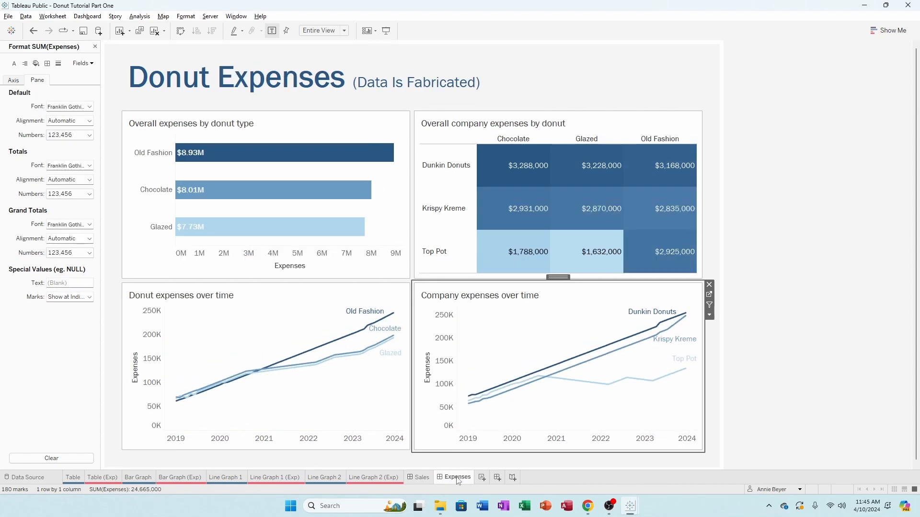
pyautogui.rightClick(300, 268)
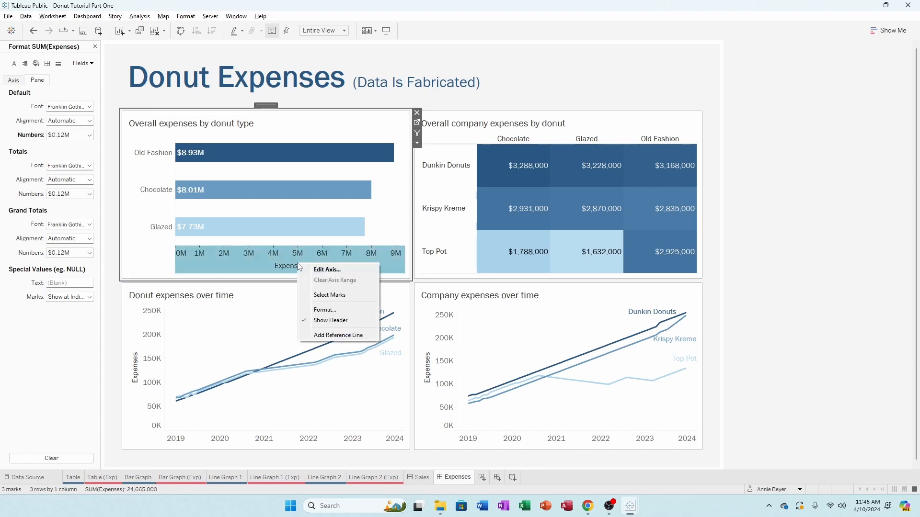
pyautogui.click(327, 270)
pyautogui.doubleClick(441, 312)
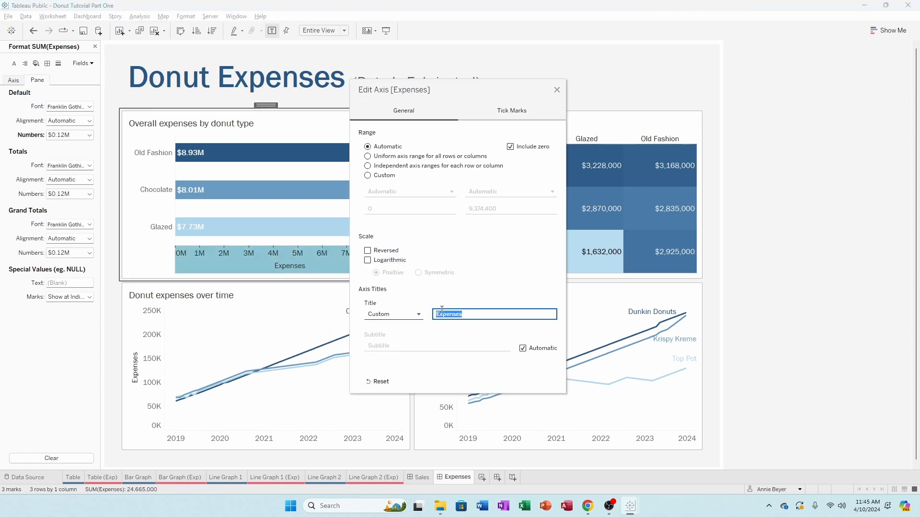
pyautogui.press('BackSpace')
pyautogui.click(557, 90)
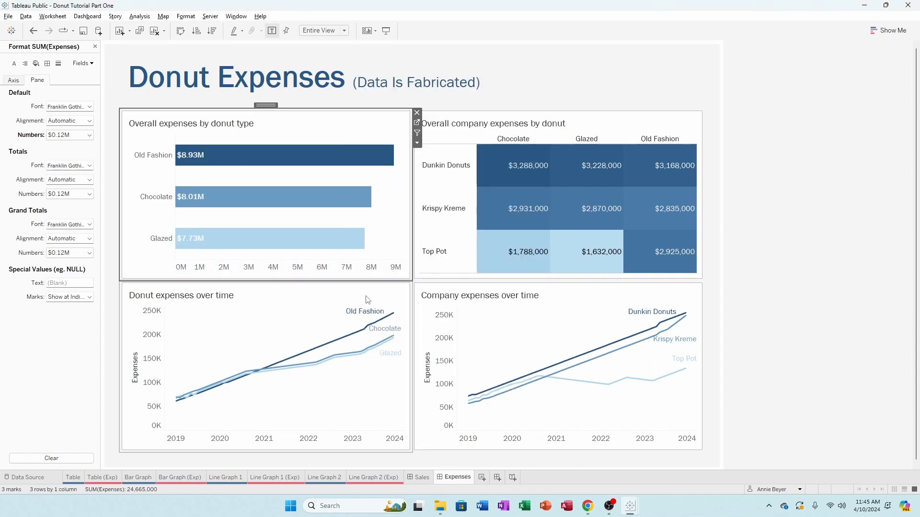
# Clear the vertical axis title "Expenses" in the donut expenses over time graph.
pyautogui.rightClick(140, 369)
pyautogui.click(177, 373)
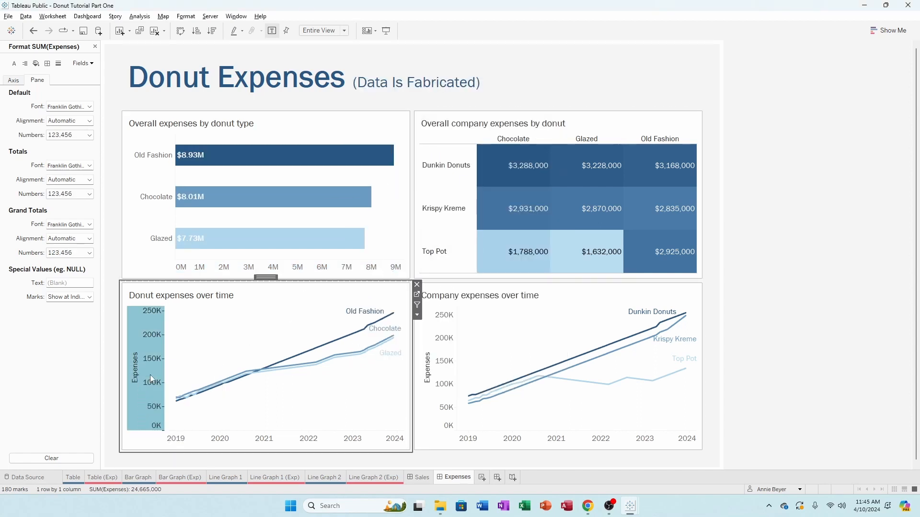
pyautogui.click(471, 318)
pyautogui.hotkey('ctrl', 'a')
pyautogui.press('BackSpace')
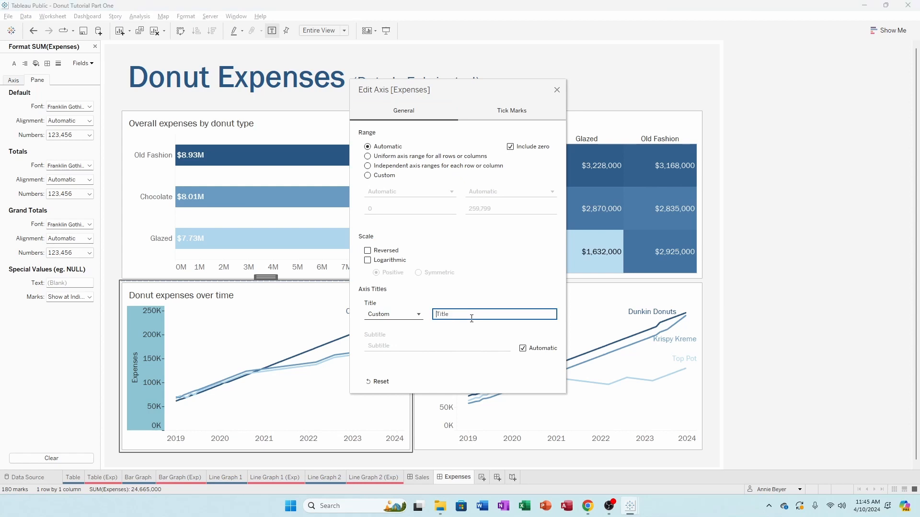
pyautogui.click(557, 90)
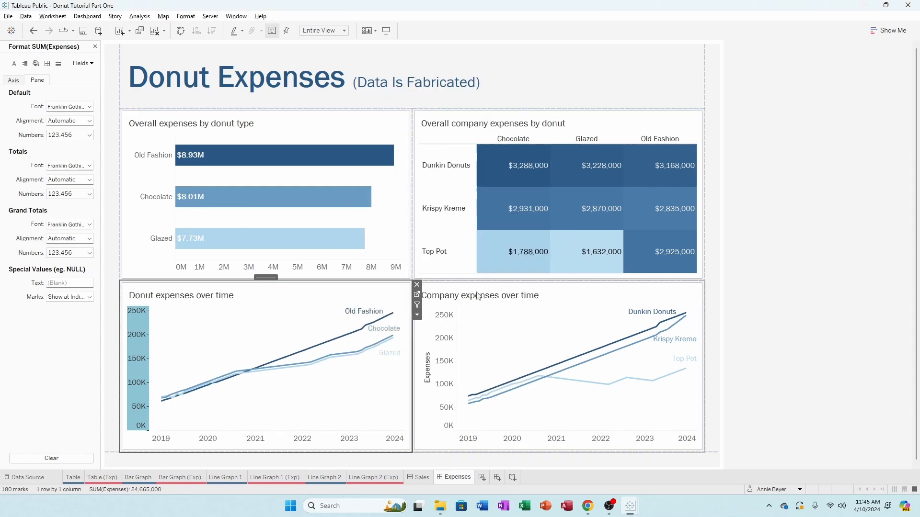
# Clear the vertical axis title "Expenses" in the company expenses over time graph and deselect the chart.
pyautogui.rightClick(439, 352)
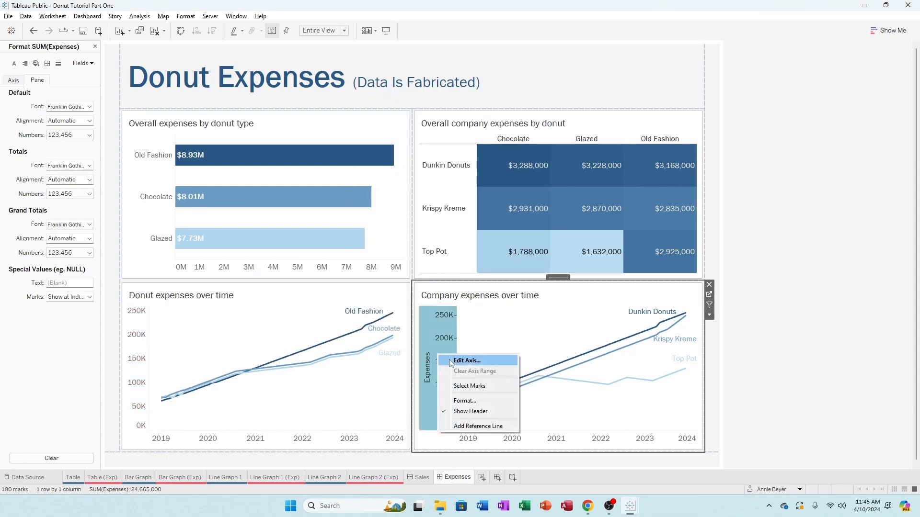
pyautogui.click(461, 360)
pyautogui.click(502, 312)
pyautogui.hotkey('ctrl', 'a')
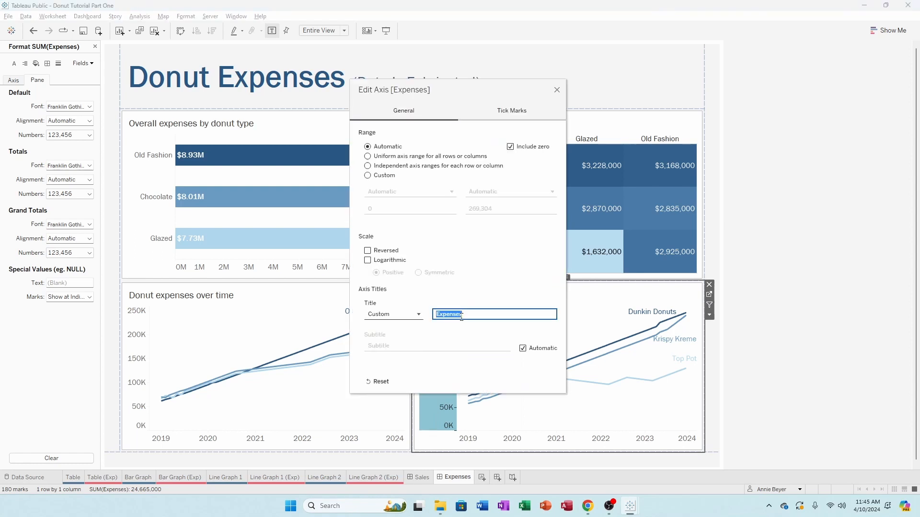
pyautogui.press('BackSpace')
pyautogui.click(527, 266)
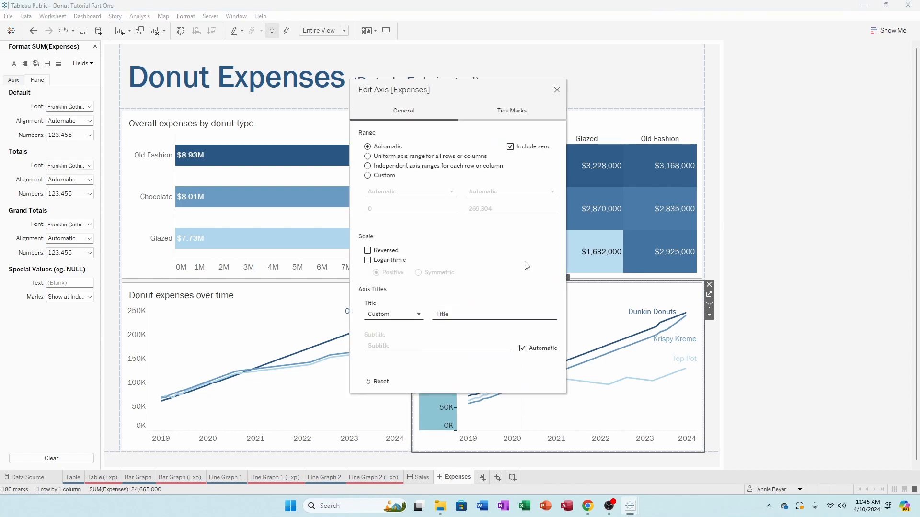
pyautogui.click(556, 91)
pyautogui.click(806, 107)
pyautogui.click(429, 336)
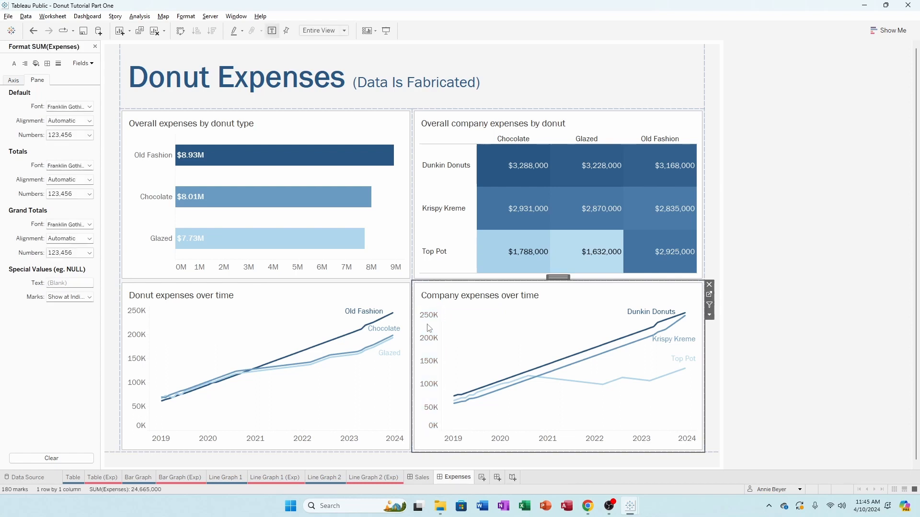
pyautogui.click(831, 230)
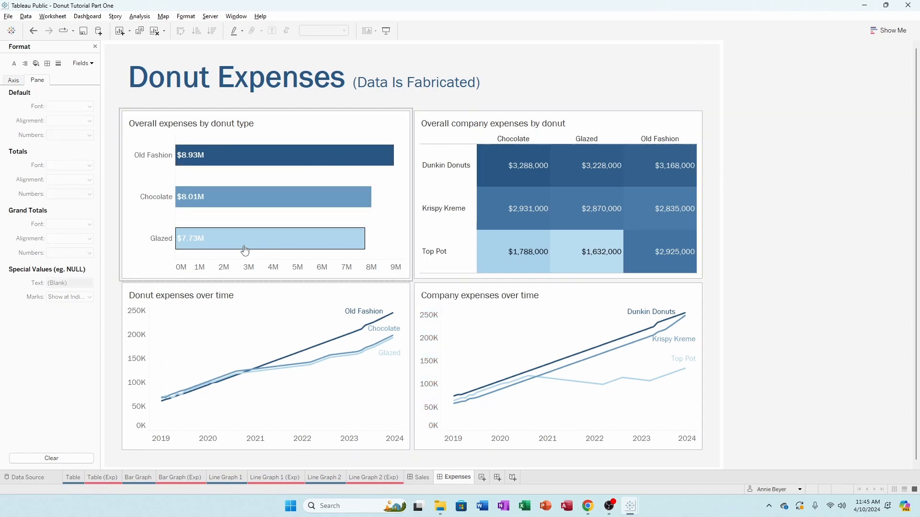
# Check the bar graph on the Sales dashboard and hide the axis header of the overall expenses by donut type graph to match.
pyautogui.hotkey('ctrl', 'shift', 'Tab')
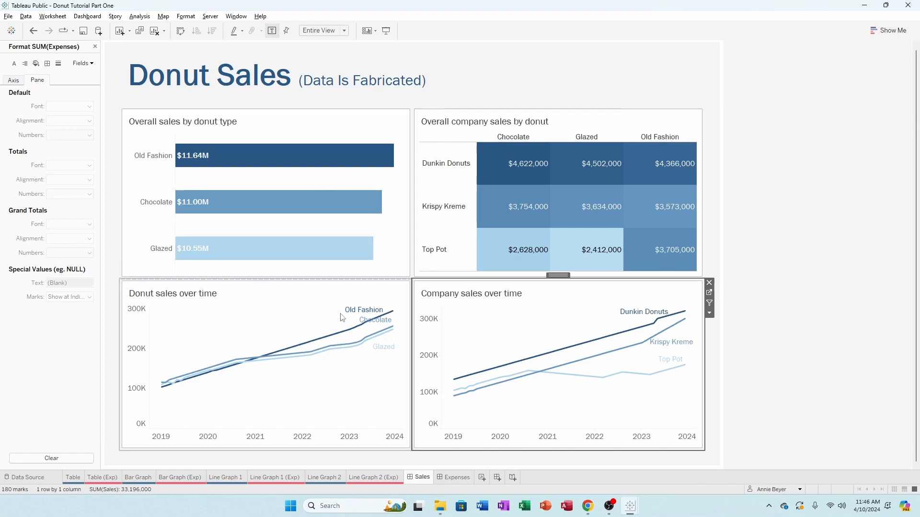
pyautogui.click(459, 479)
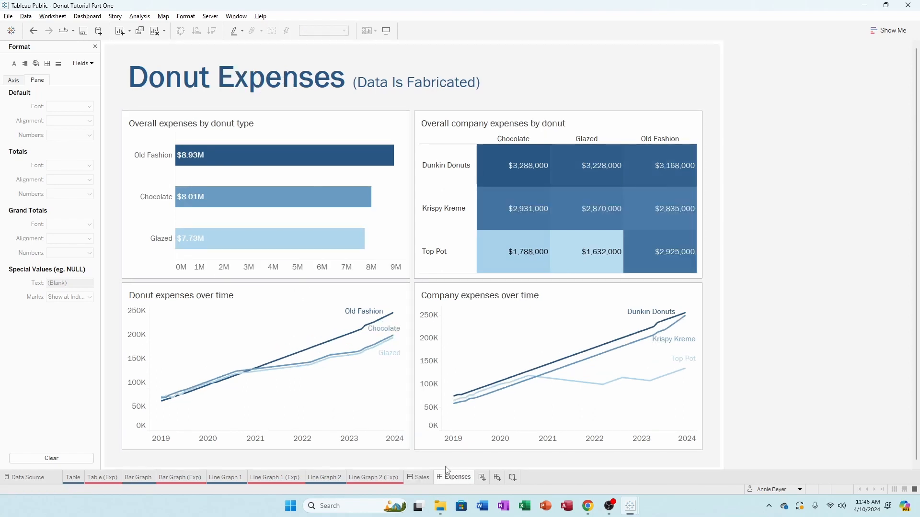
pyautogui.rightClick(263, 260)
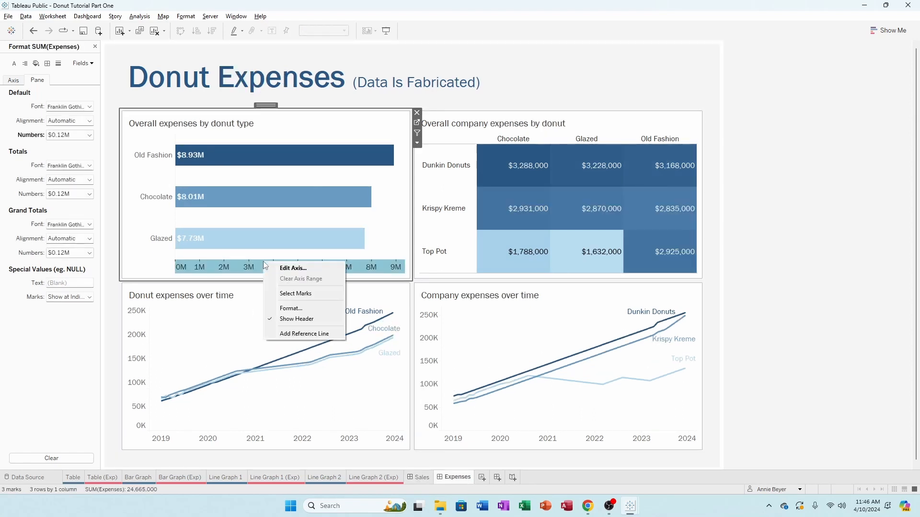
pyautogui.click(294, 320)
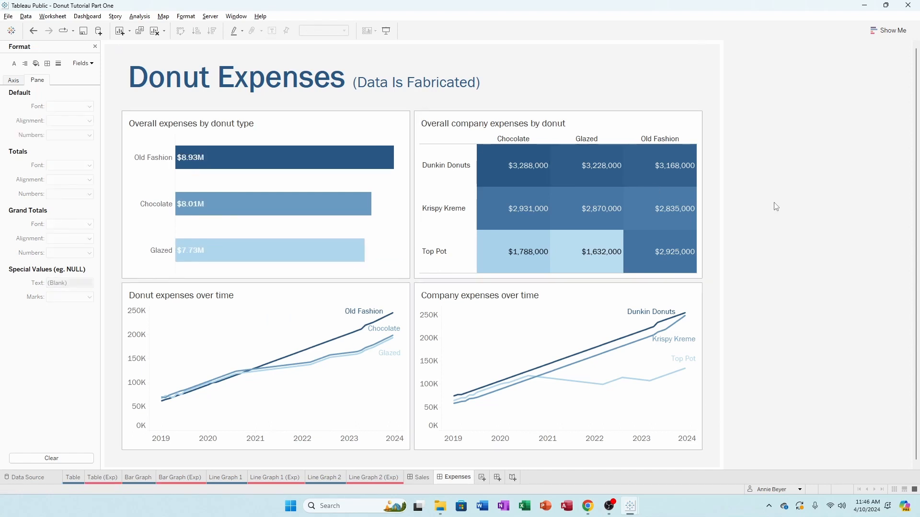
# Compare the appearance and colours of the Sales and Expenses dashboards.
pyautogui.click(420, 478)
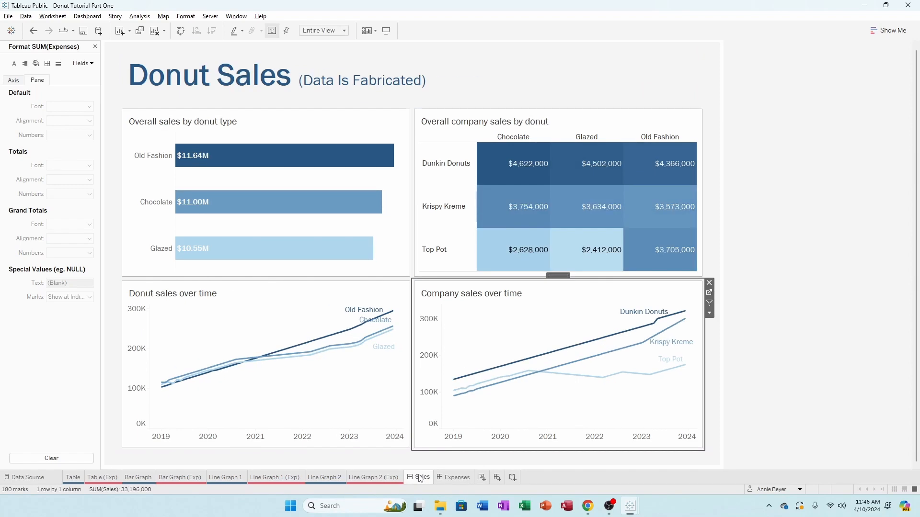
pyautogui.click(447, 478)
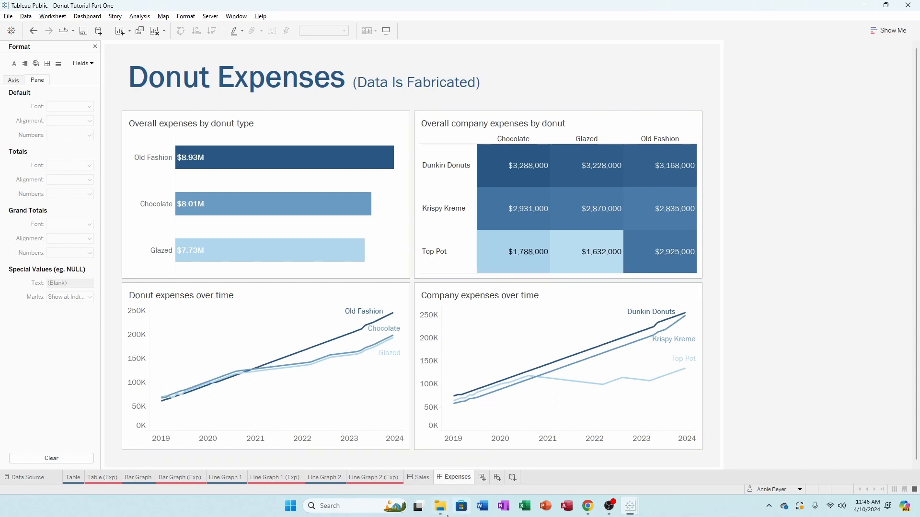
pyautogui.click(421, 478)
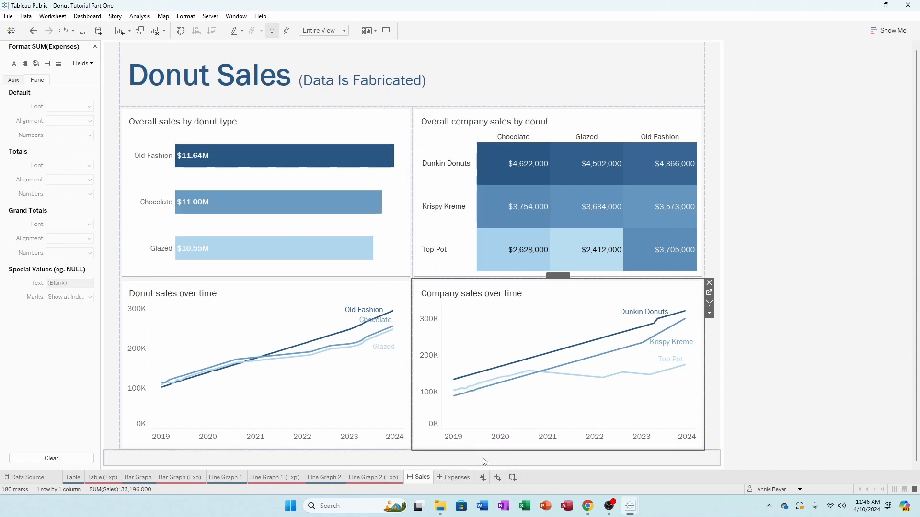
pyautogui.click(450, 477)
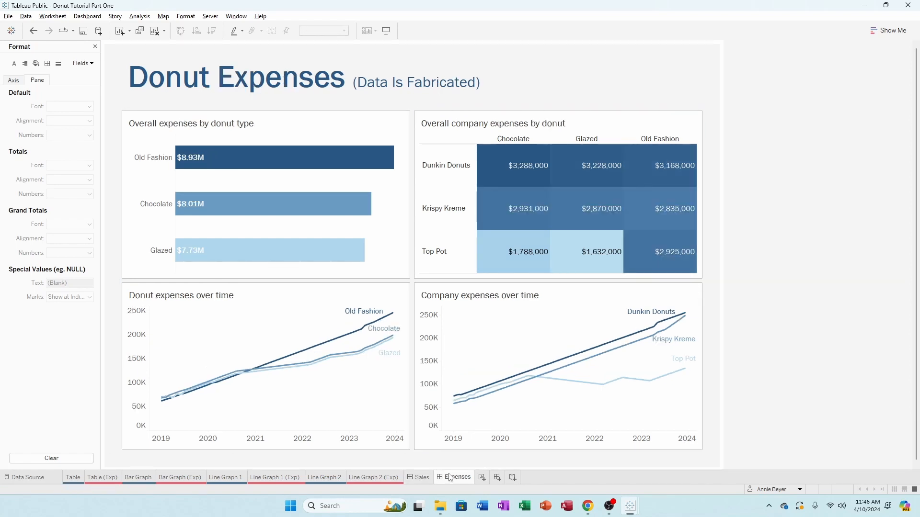
pyautogui.click(424, 477)
pyautogui.click(458, 480)
# Go from the Expenses dashboard to the worksheet of the overall expenses by donut type graph and dismiss the formatting options.
pyautogui.click(407, 130)
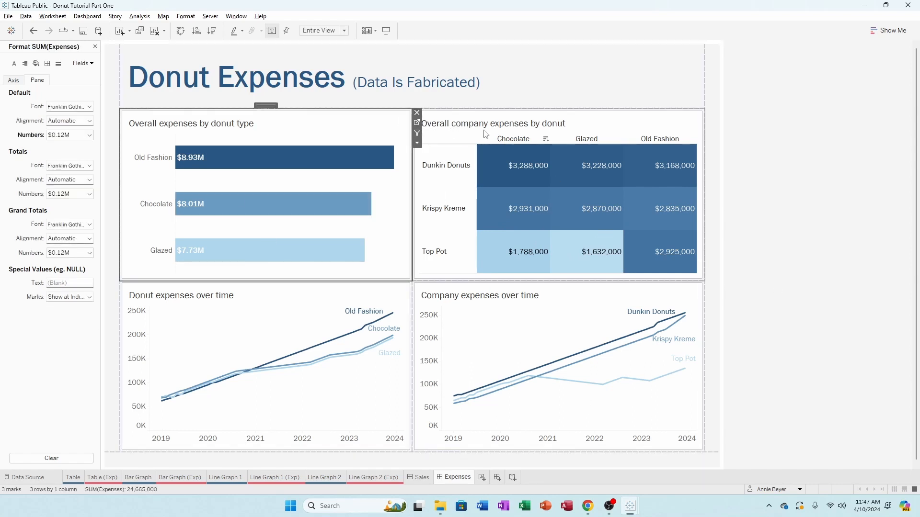
pyautogui.click(417, 123)
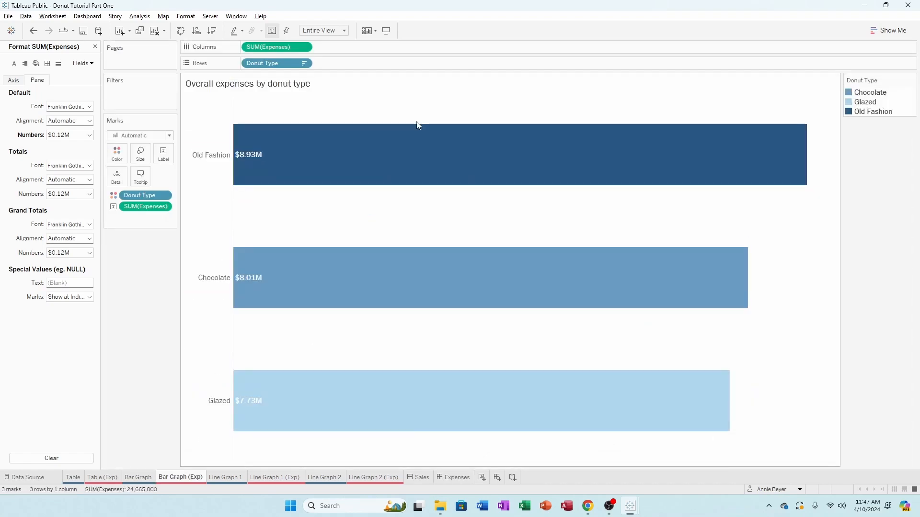
pyautogui.click(94, 46)
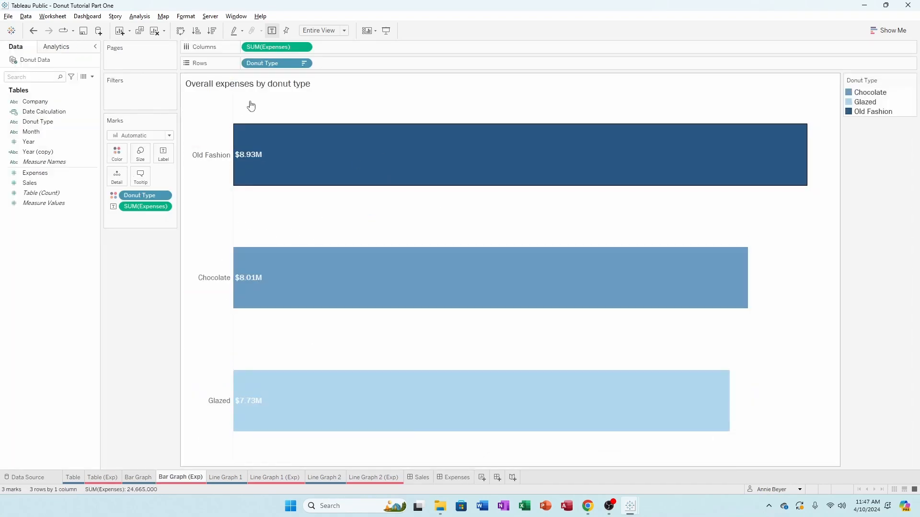
# Assign the Red colour palette to the donut types in the expenses bar graph.
pyautogui.click(117, 154)
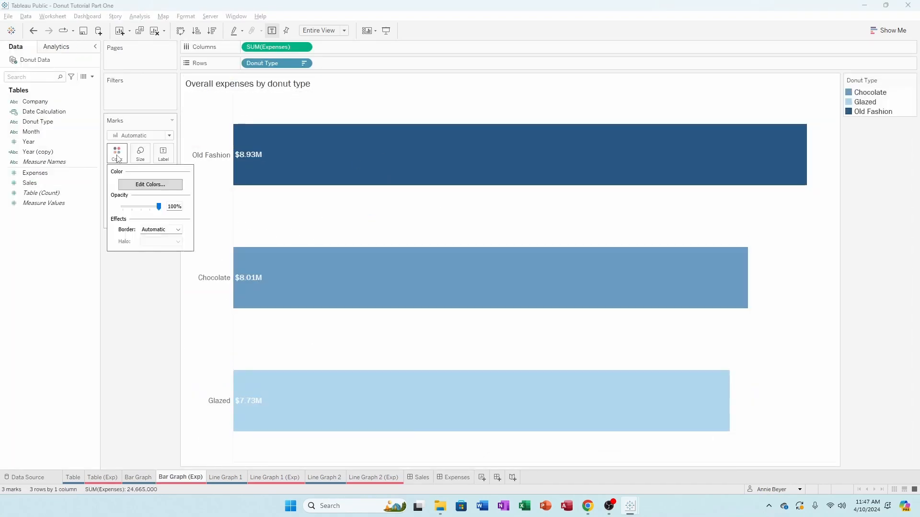
pyautogui.click(133, 187)
pyautogui.click(554, 169)
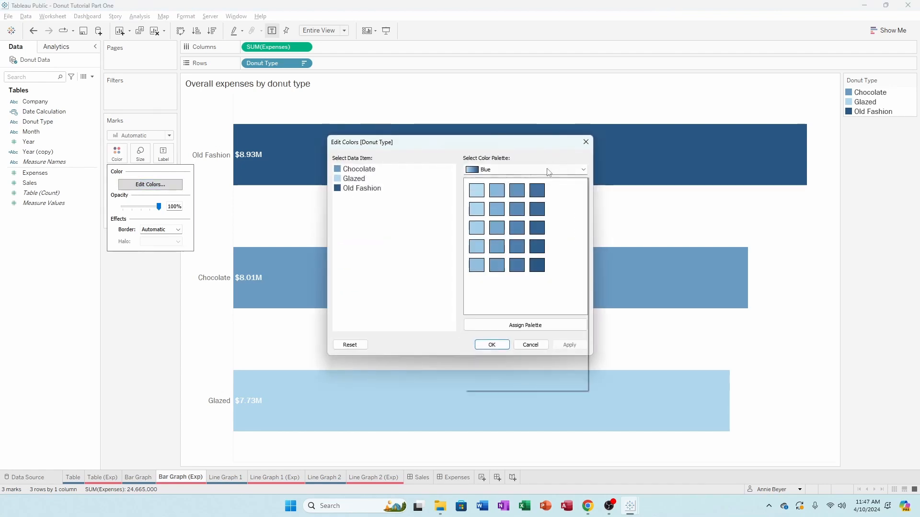
pyautogui.click(528, 265)
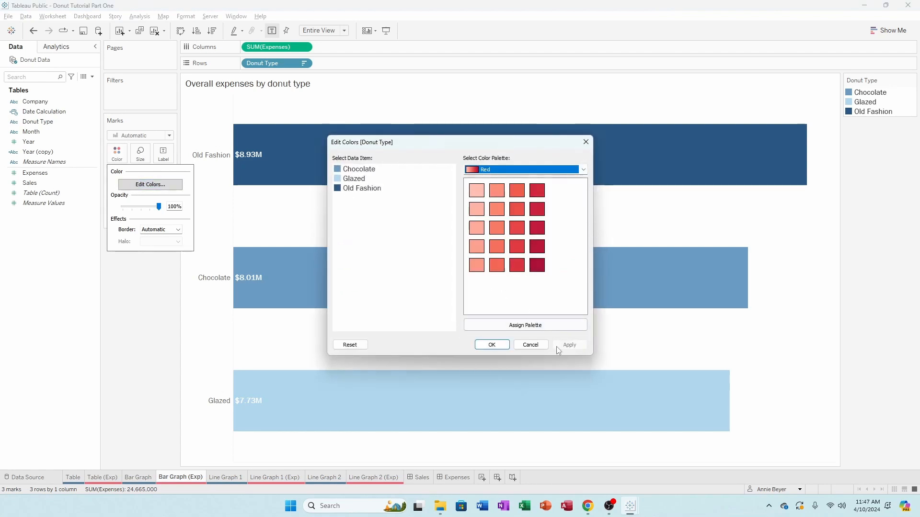
pyautogui.click(542, 330)
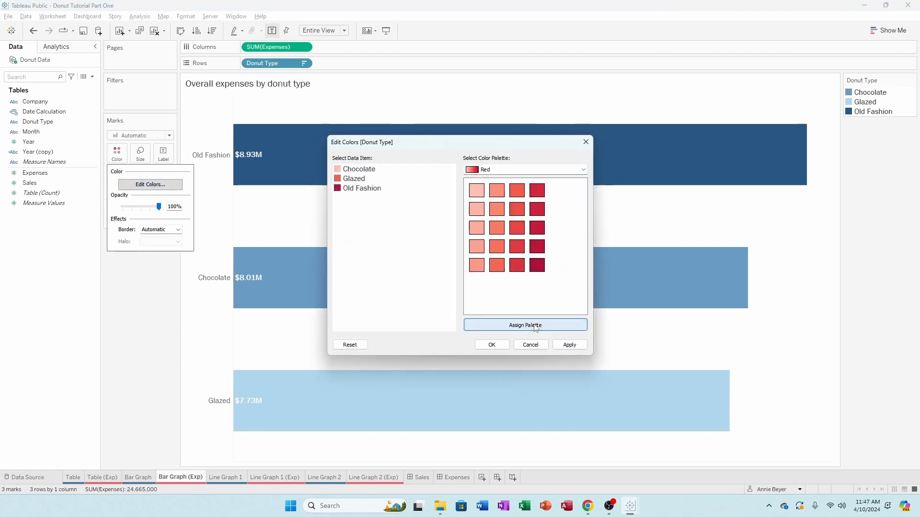
# Set Chocolate to a medium red and Glazed to the lightest red, and apply the colours to the bars.
pyautogui.click(353, 170)
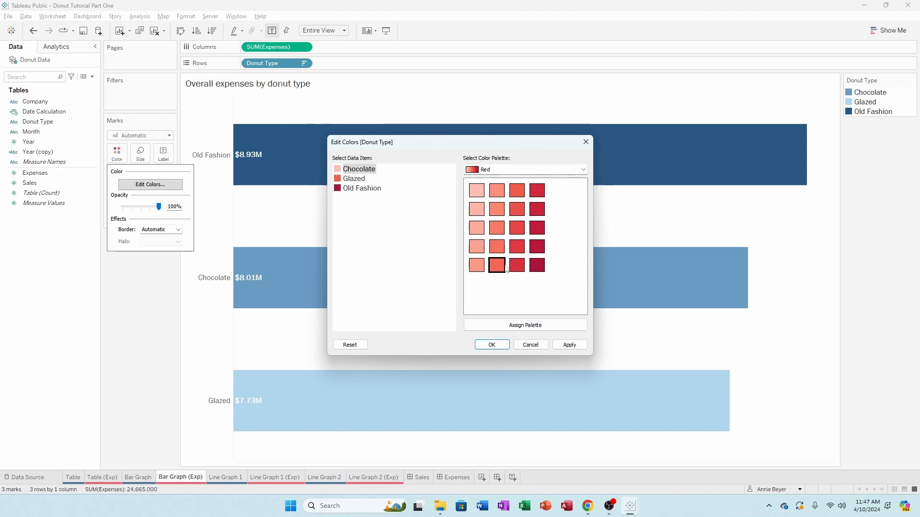
pyautogui.click(355, 178)
pyautogui.click(476, 191)
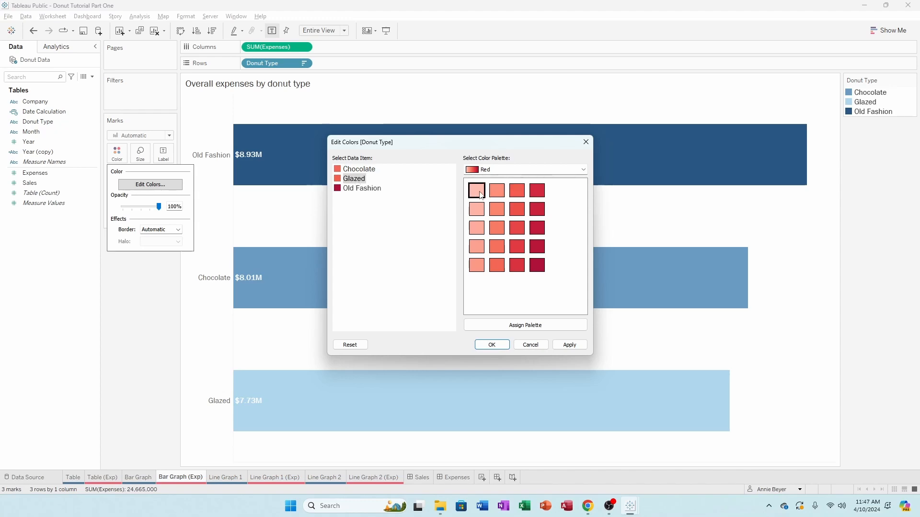
pyautogui.click(570, 345)
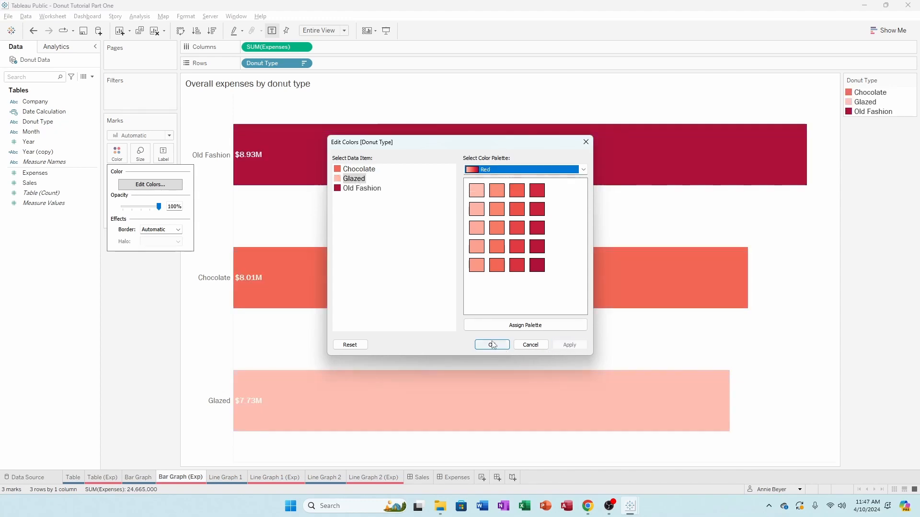
# Confirm the red donut type colours and compare how the Expenses and Sales dashboards look with them.
pyautogui.click(491, 345)
pyautogui.click(453, 477)
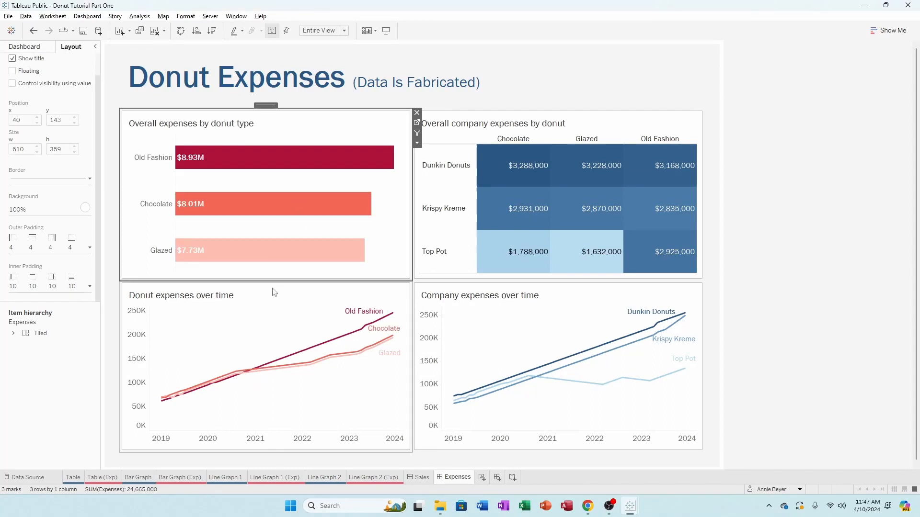
pyautogui.moveTo(265, 367)
pyautogui.click(418, 479)
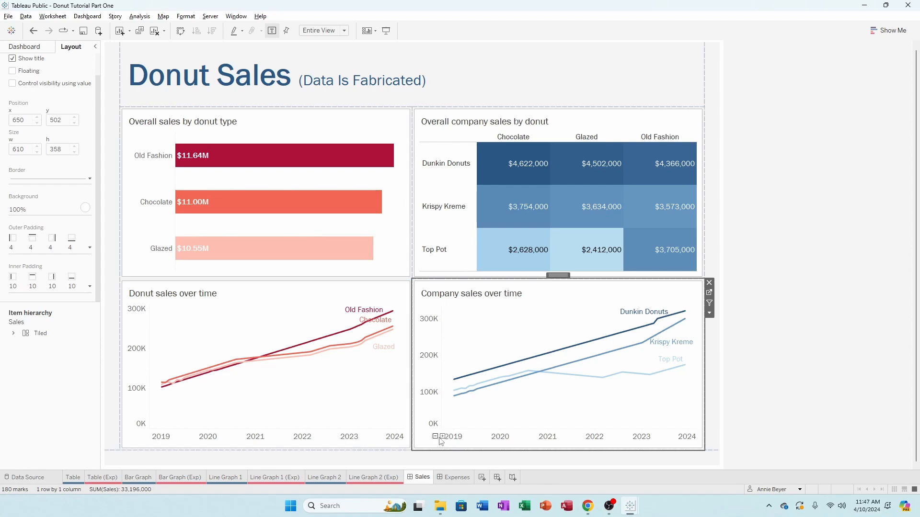
pyautogui.click(455, 480)
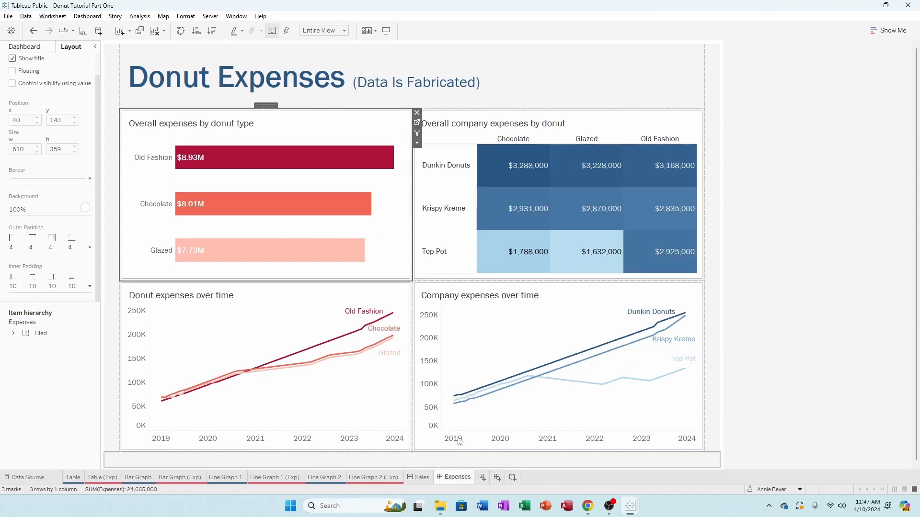
# Undo the red recolouring on the expenses by donut type worksheet and check the Expenses dashboard.
pyautogui.click(417, 123)
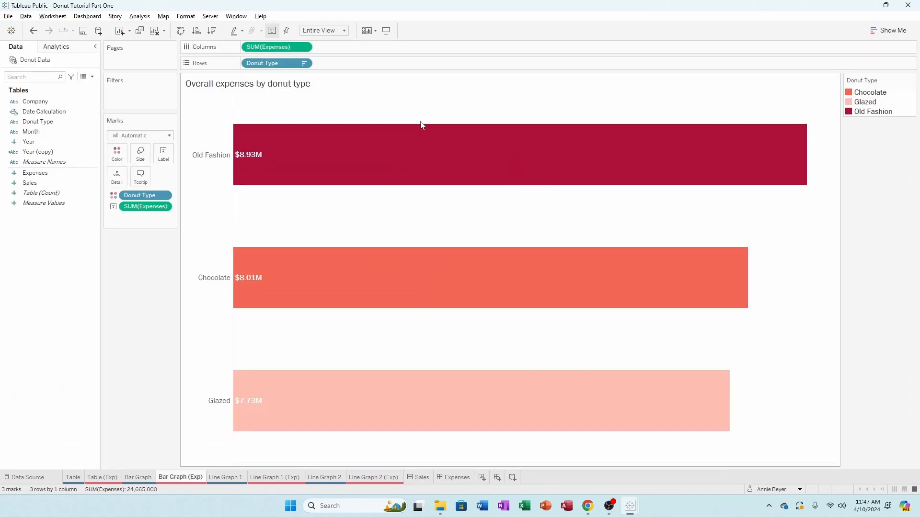
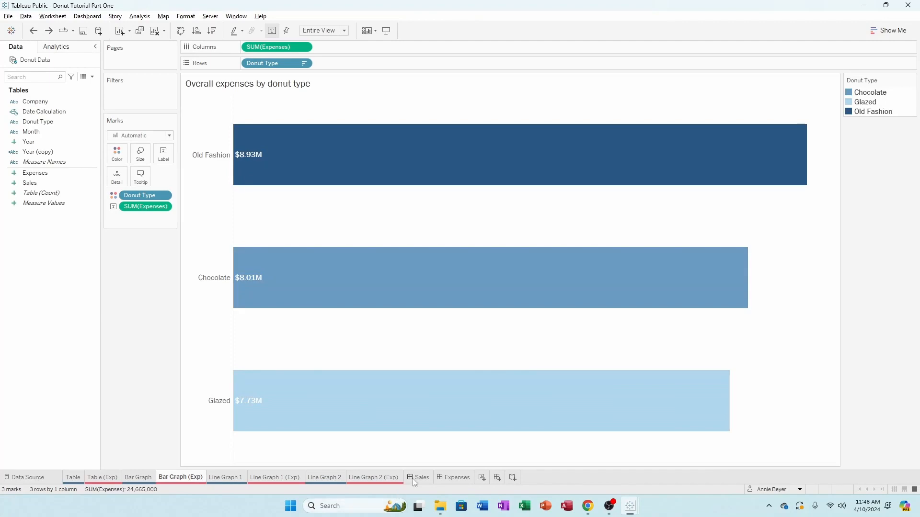
pyautogui.click(453, 477)
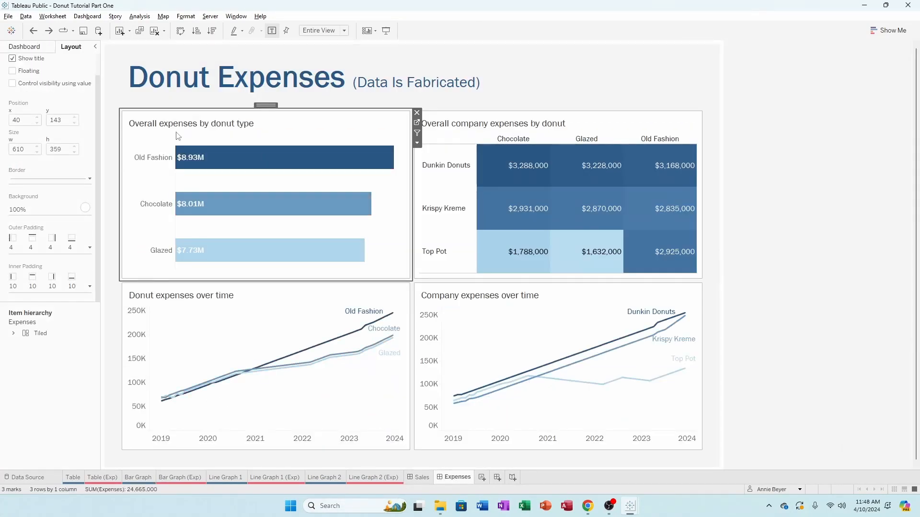
# On the expenses by donut type worksheet, duplicate the Donut Type field as Donut Type (Exp) and colour the bars by the copy.
pyautogui.click(417, 123)
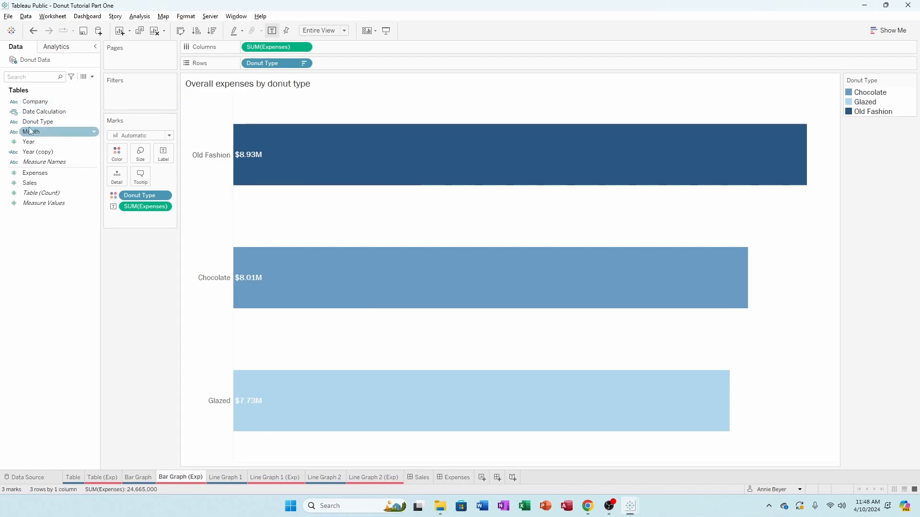
pyautogui.rightClick(66, 125)
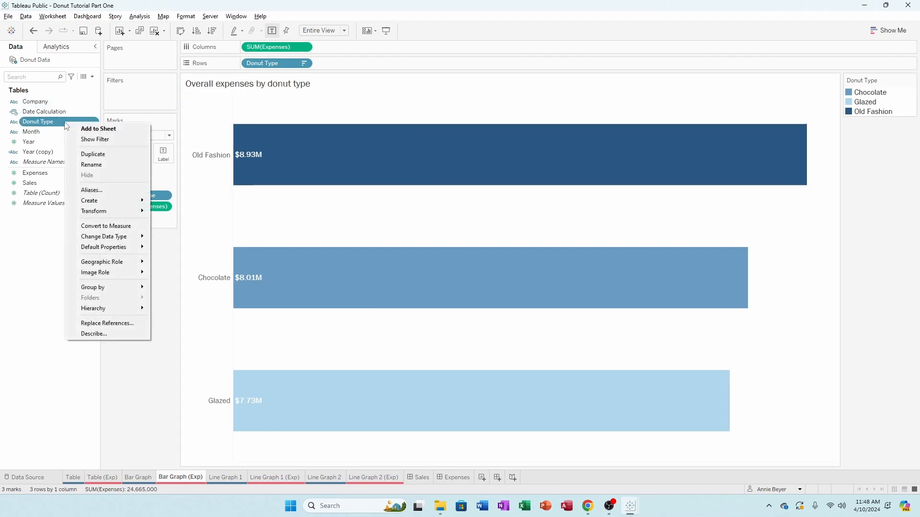
pyautogui.click(93, 154)
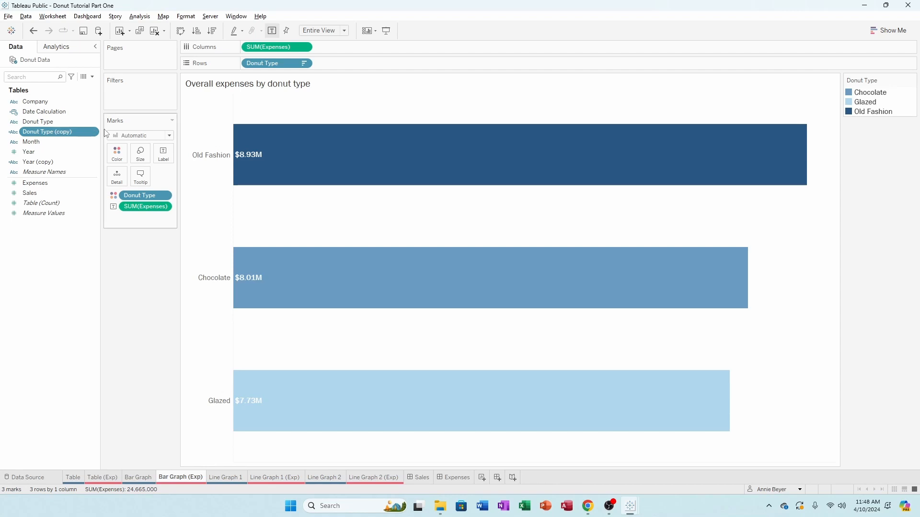
pyautogui.click(94, 134)
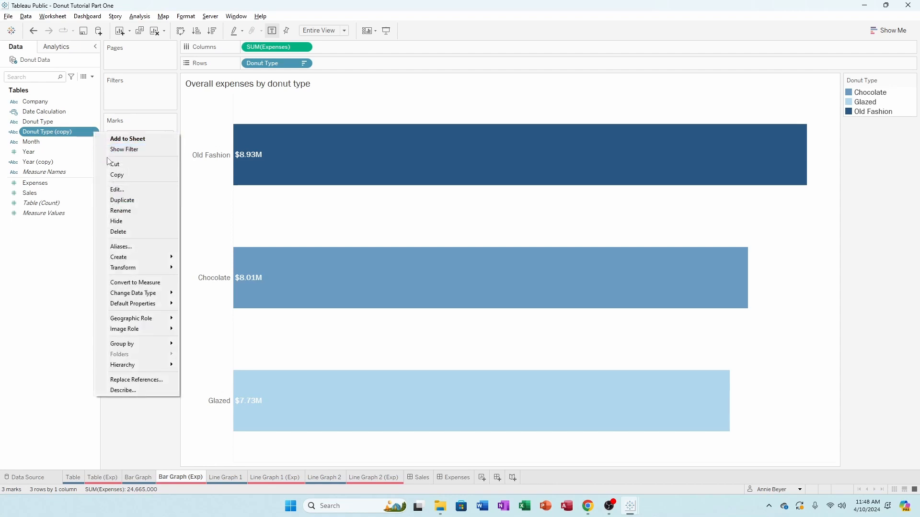
pyautogui.click(121, 210)
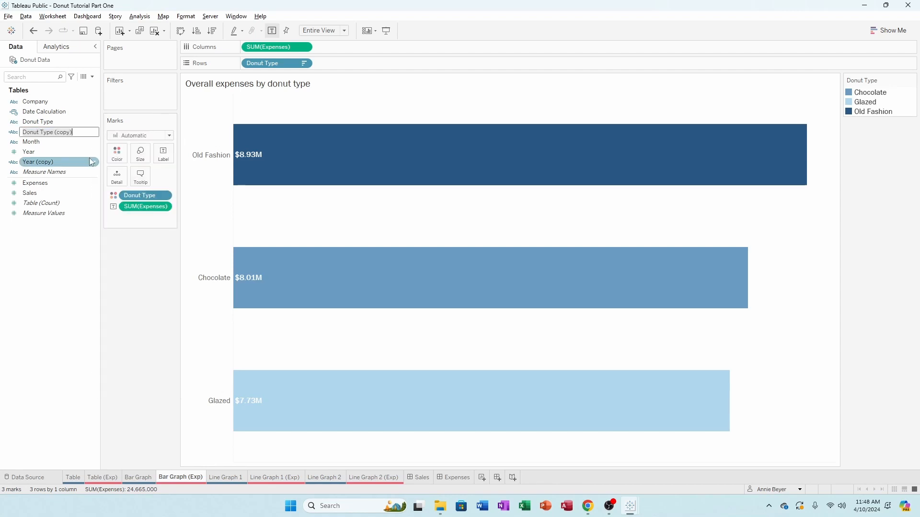
pyautogui.press('BackSpace')
pyautogui.write('Exp)')
pyautogui.press('Return')
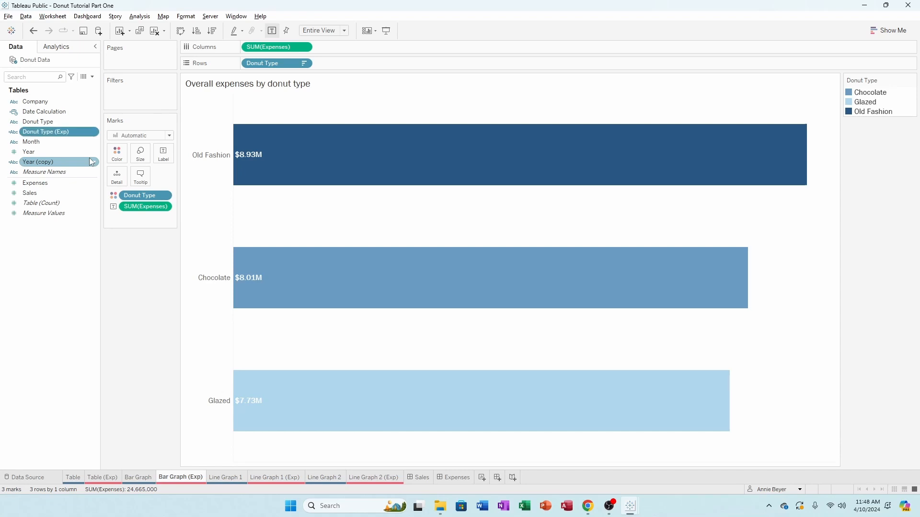
pyautogui.moveTo(48, 135); pyautogui.dragTo(140, 194)
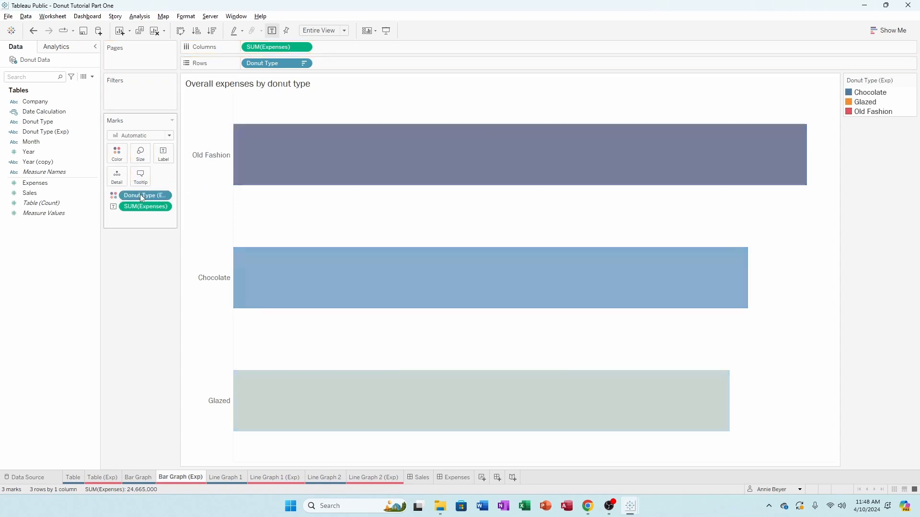
pyautogui.click(117, 153)
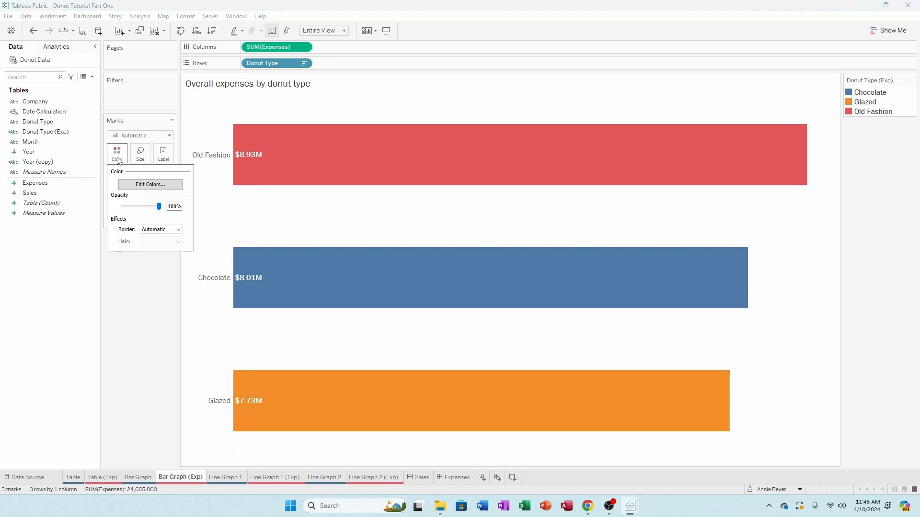
pyautogui.click(150, 184)
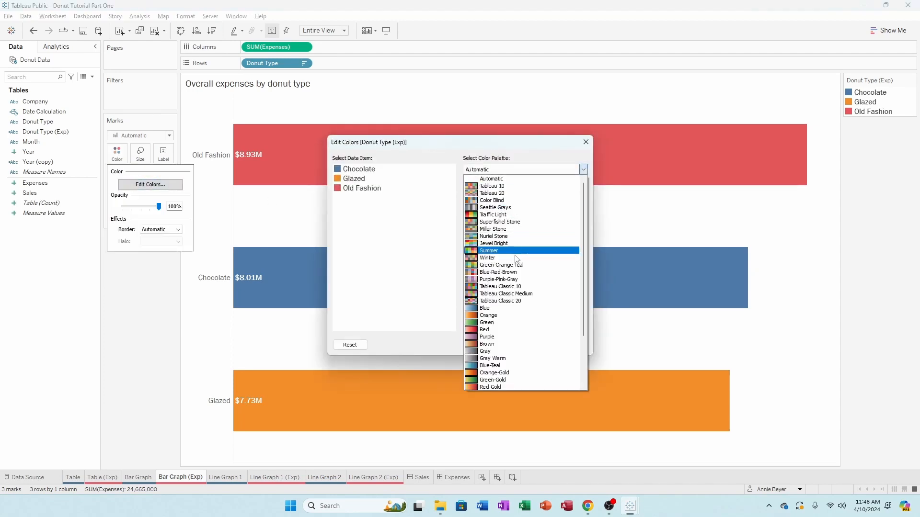
pyautogui.click(502, 340)
pyautogui.click(492, 344)
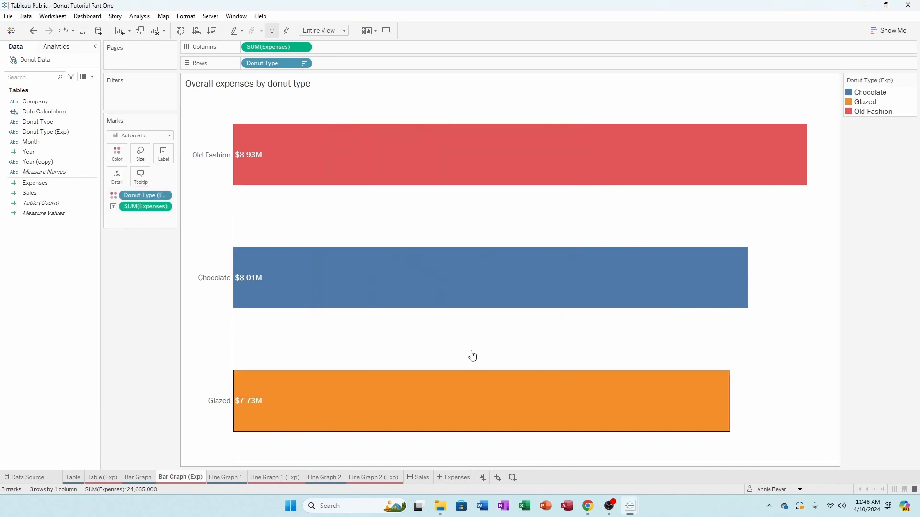
# Assign the Red colour palette to the Donut Type (Exp) values of the expenses bar graph.
pyautogui.click(117, 154)
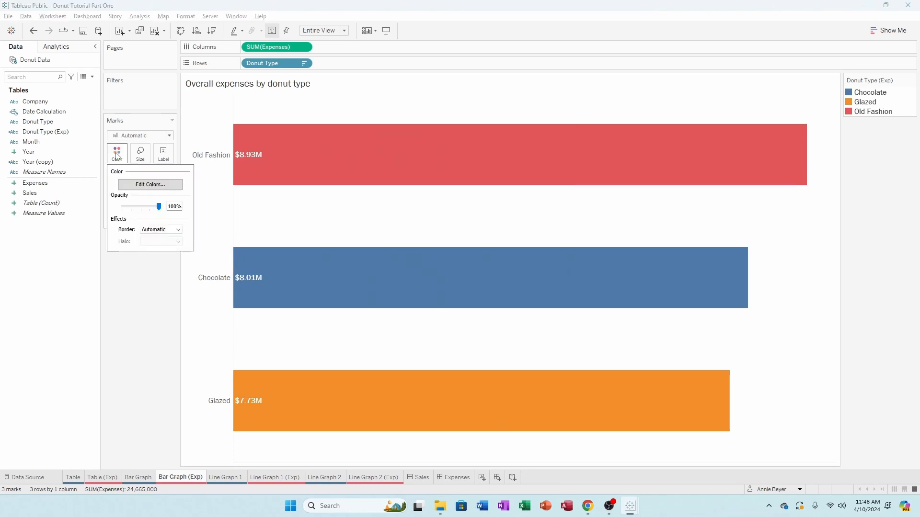
pyautogui.click(149, 184)
pyautogui.click(540, 175)
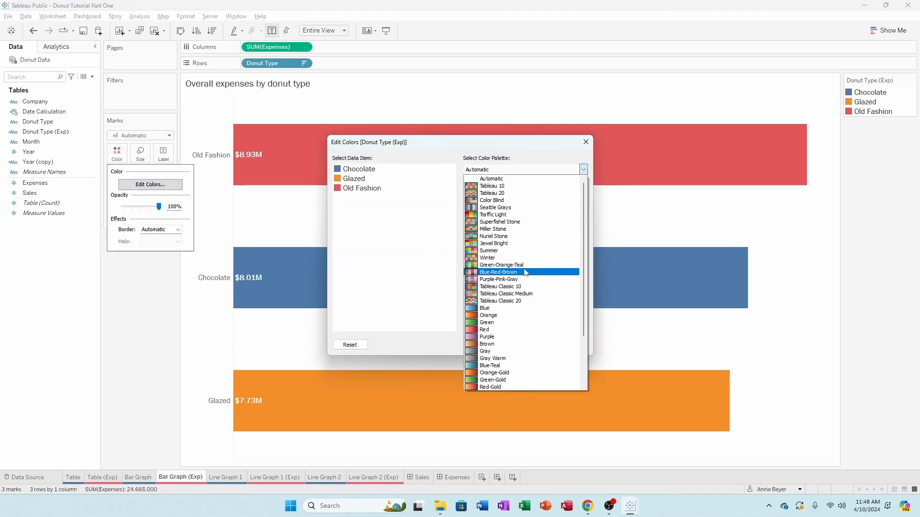
pyautogui.click(508, 334)
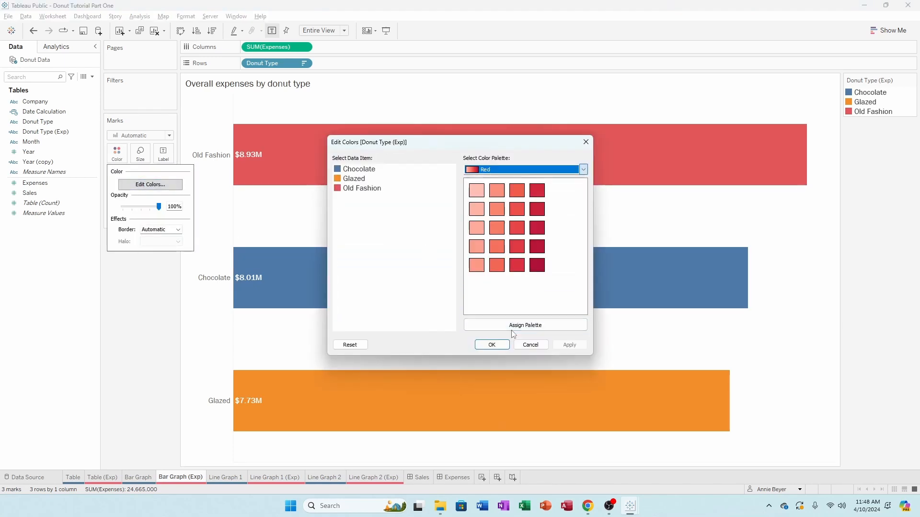
pyautogui.click(555, 327)
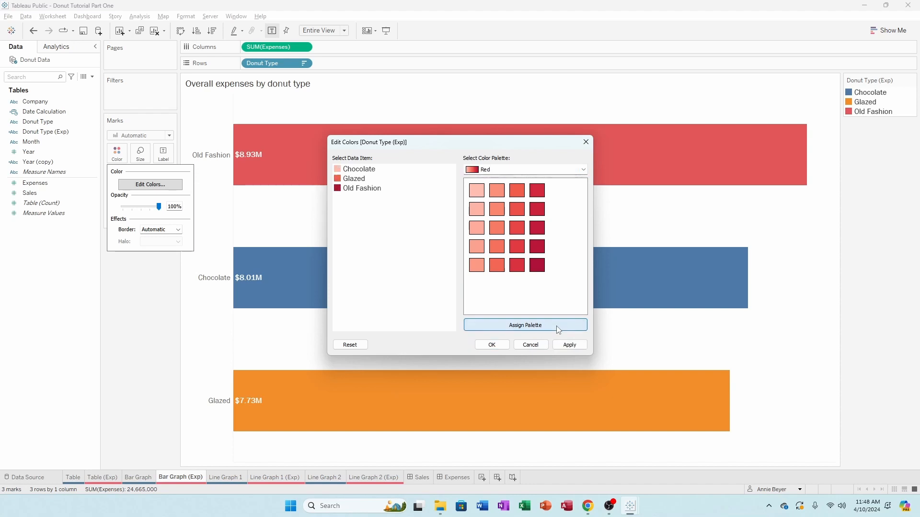
# Set Chocolate to a medium red and Glazed to the lightest red for Donut Type (Exp), and apply and confirm the colours.
pyautogui.click(354, 170)
pyautogui.click(497, 265)
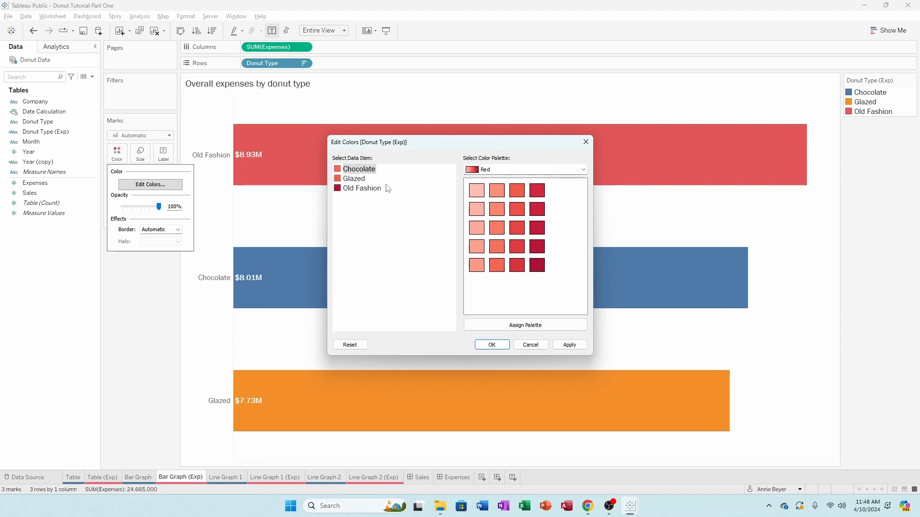
pyautogui.click(357, 180)
pyautogui.click(476, 191)
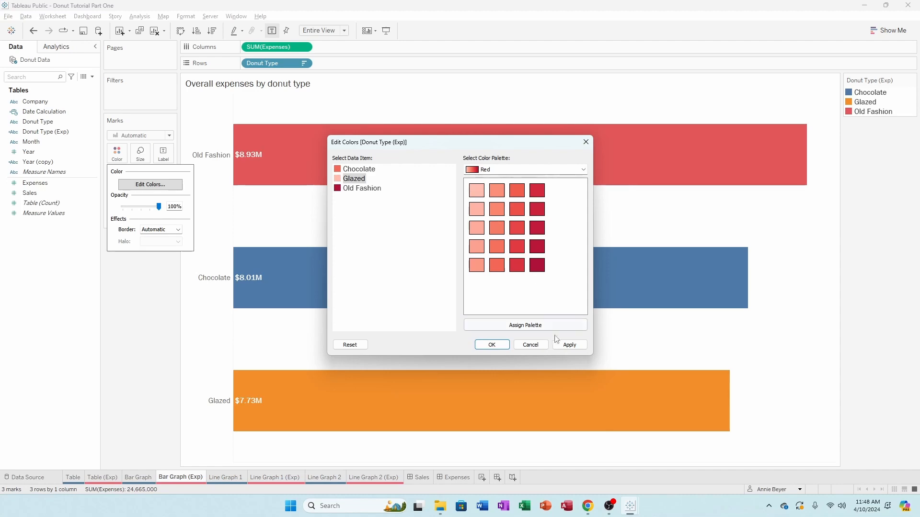
pyautogui.click(567, 345)
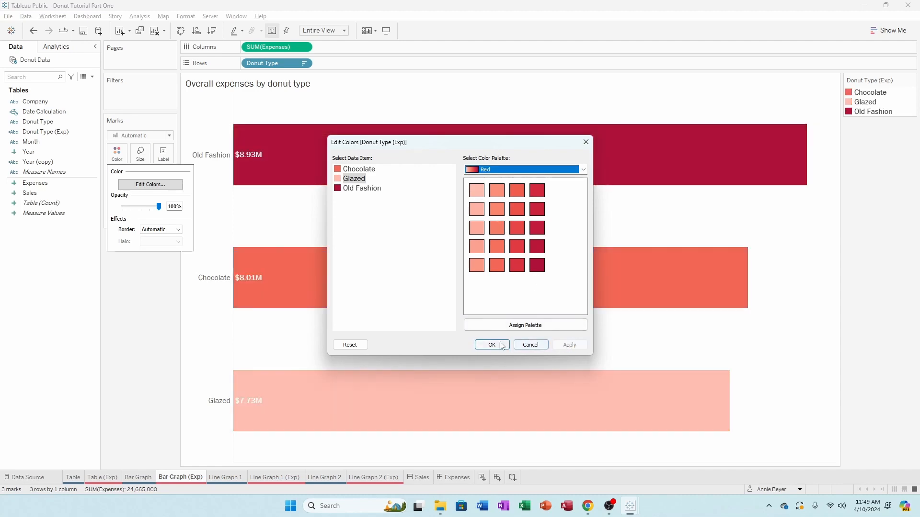
pyautogui.click(490, 345)
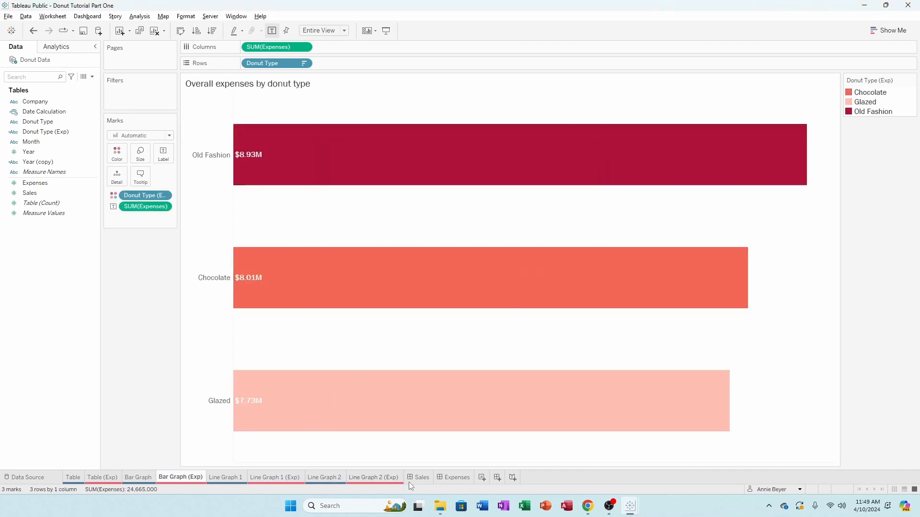
# Compare the donut type bar colours on the Expenses and Sales dashboards.
pyautogui.click(453, 478)
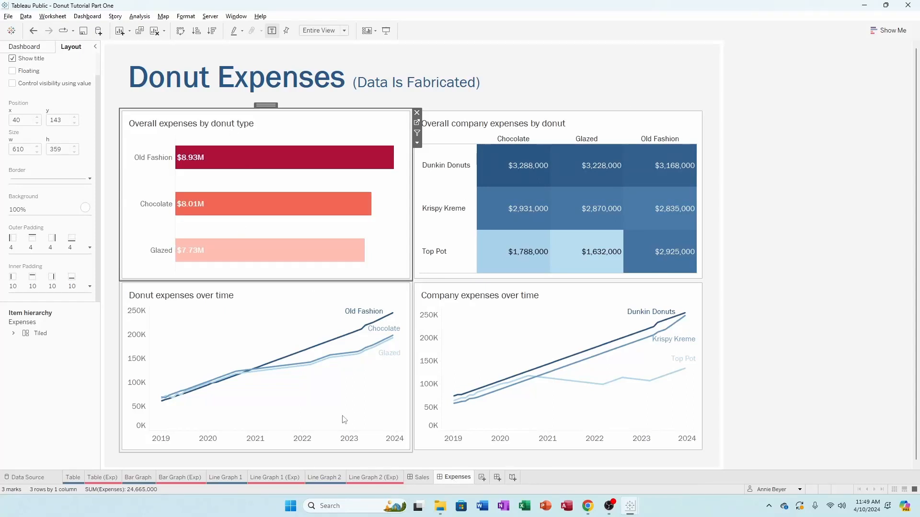
pyautogui.click(424, 477)
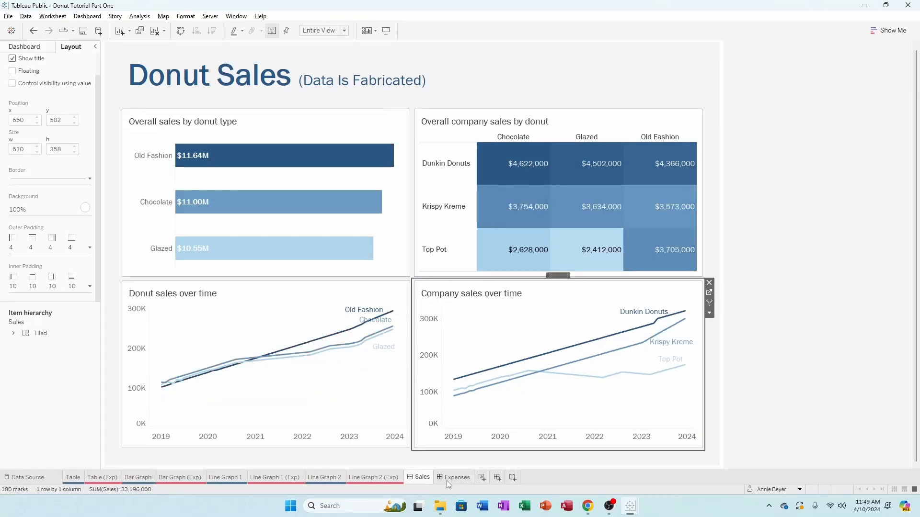
pyautogui.click(457, 477)
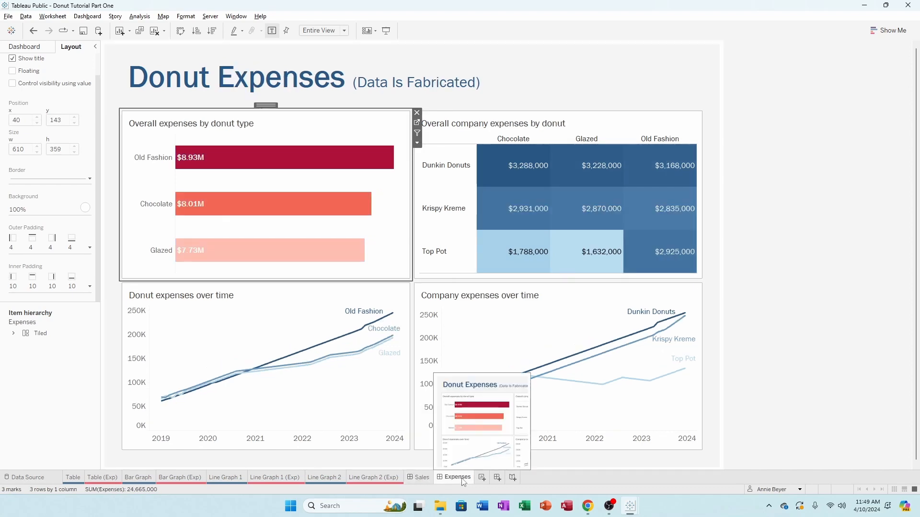
# Open the worksheet of the Donut expenses over time graph from the dashboard and colour its lines by Donut Type (Exp).
pyautogui.click(388, 427)
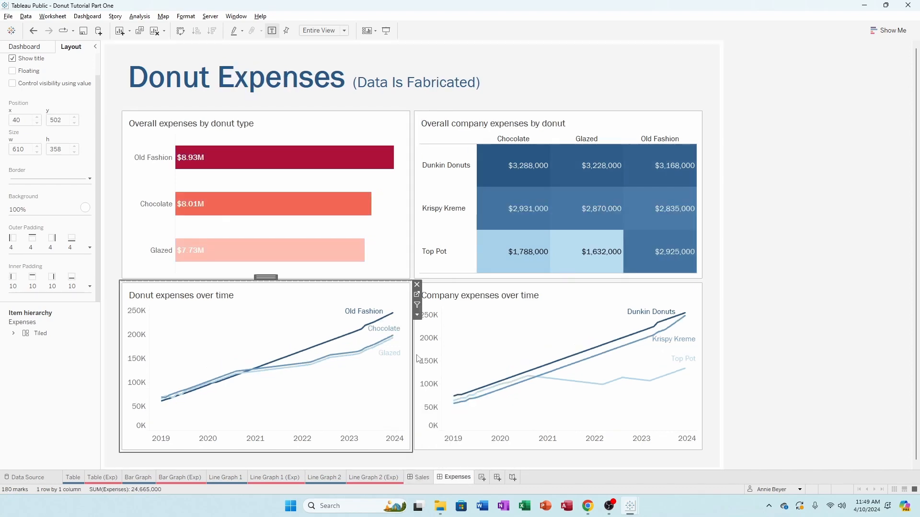
pyautogui.click(418, 295)
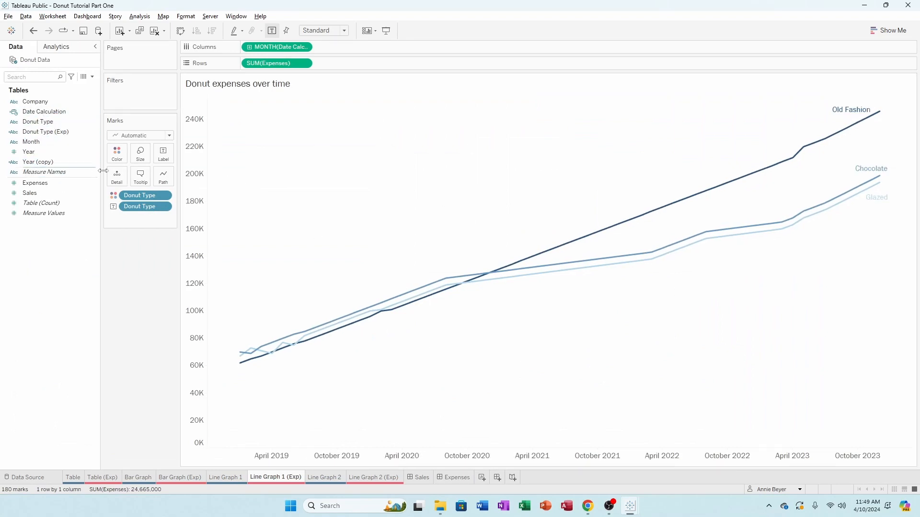
pyautogui.moveTo(48, 132); pyautogui.dragTo(141, 196)
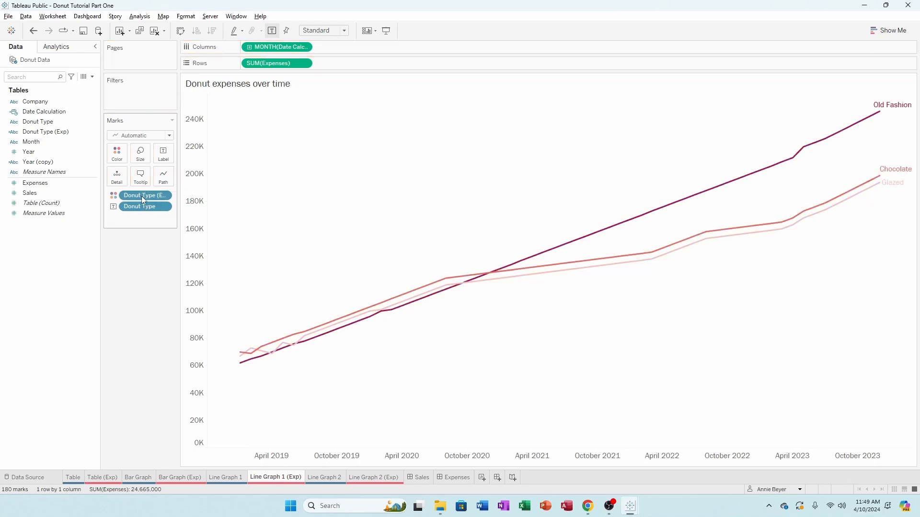
# Check the Expenses dashboard and open the worksheet of the Company expenses over time graph from it.
pyautogui.click(456, 477)
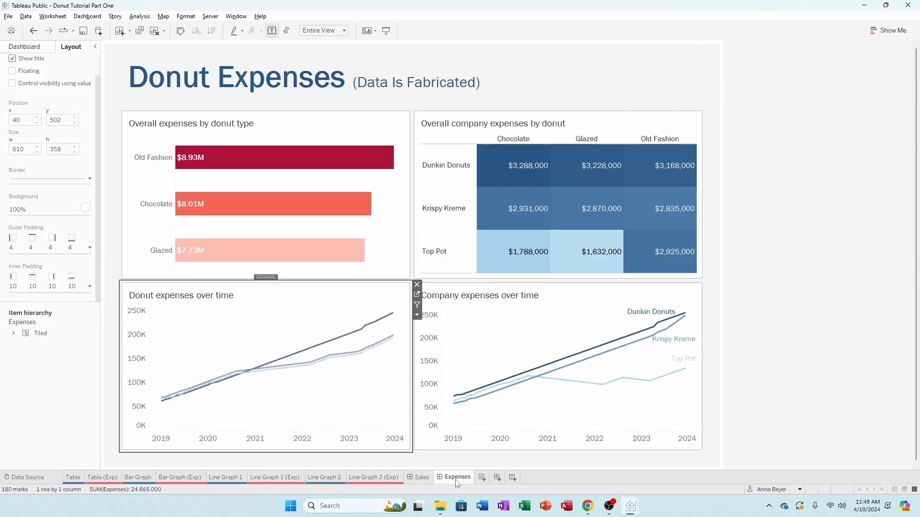
pyautogui.click(690, 301)
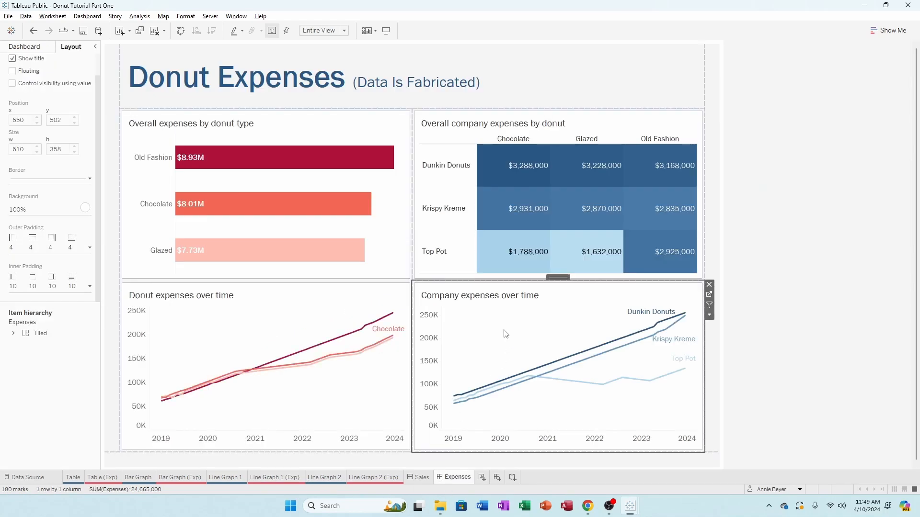
pyautogui.click(709, 296)
# Try colouring the company expense lines by Donut Type (Exp), and undo it.
pyautogui.moveTo(148, 195)
pyautogui.mouseDown()
pyautogui.moveTo(149, 186)
pyautogui.moveTo(148, 197)
pyautogui.mouseUp()
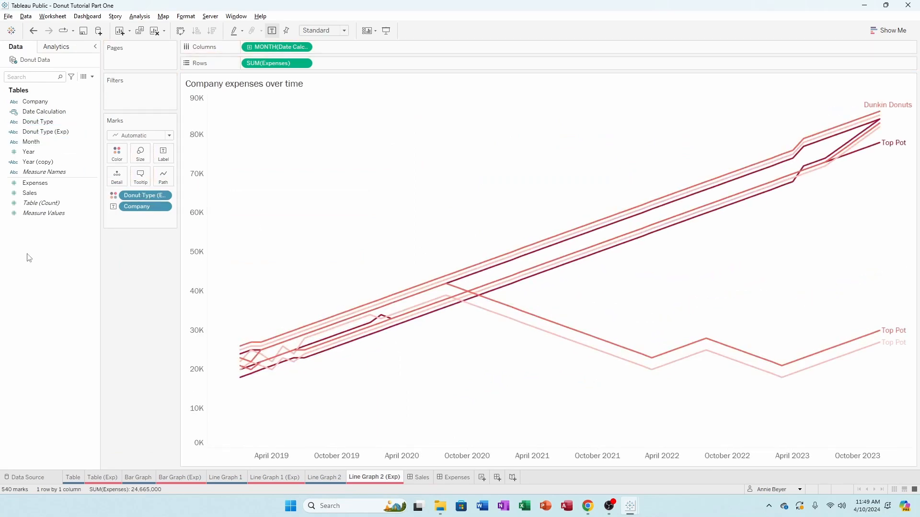
pyautogui.hotkey('ctrl', 'z')
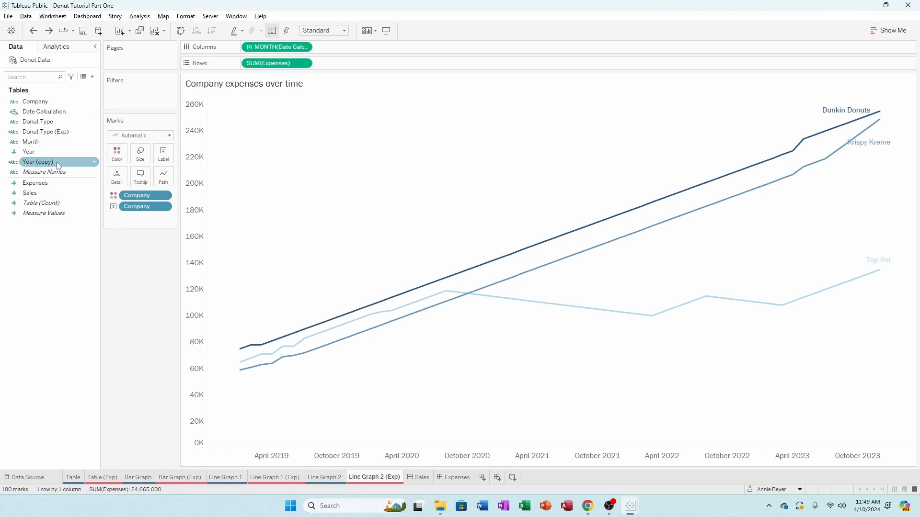
# Duplicate the Company field and rename the copy Company (Exp).
pyautogui.rightClick(66, 102)
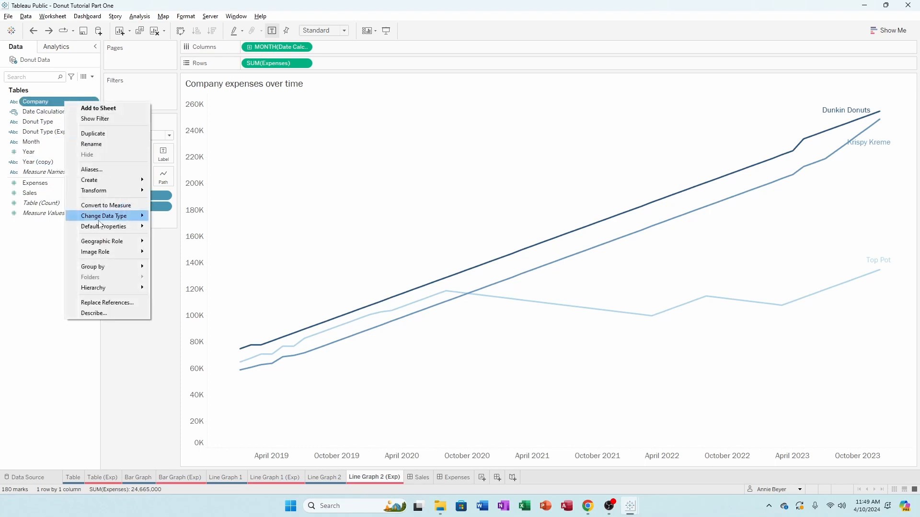
pyautogui.click(117, 134)
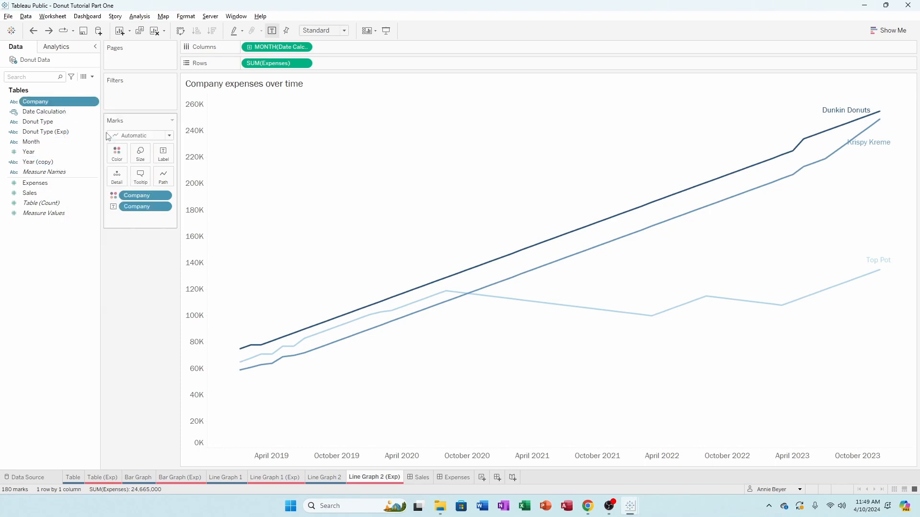
pyautogui.click(95, 113)
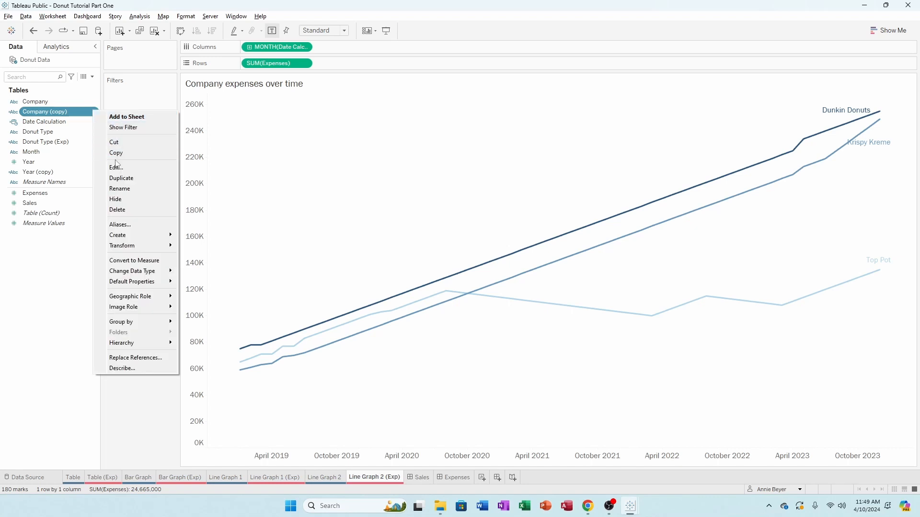
pyautogui.click(118, 189)
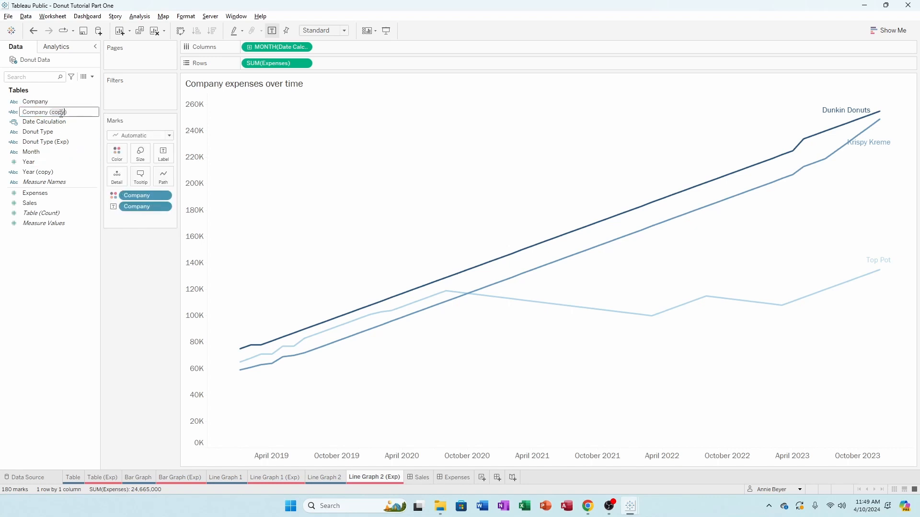
pyautogui.press('Return')
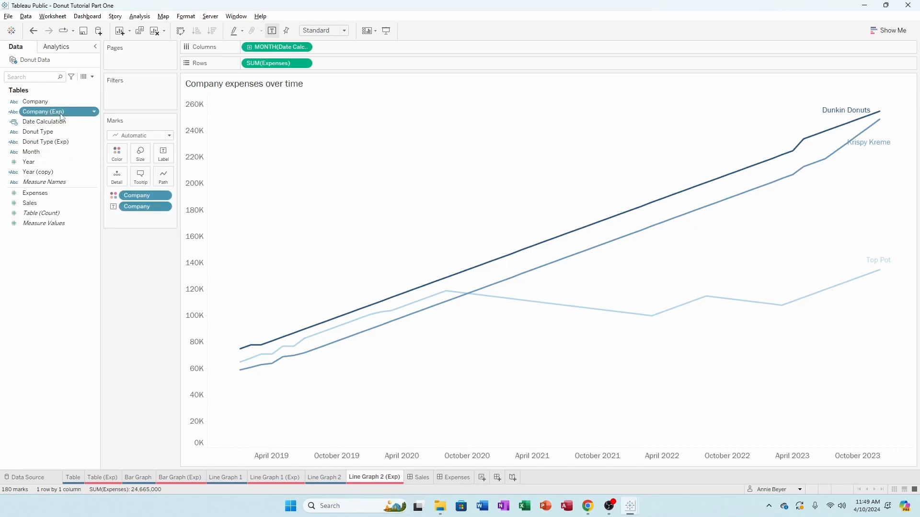
# Colour the company expense lines by Company (Exp) and assign the Red palette to its companies.
pyautogui.moveTo(62, 117); pyautogui.dragTo(146, 195)
pyautogui.click(117, 154)
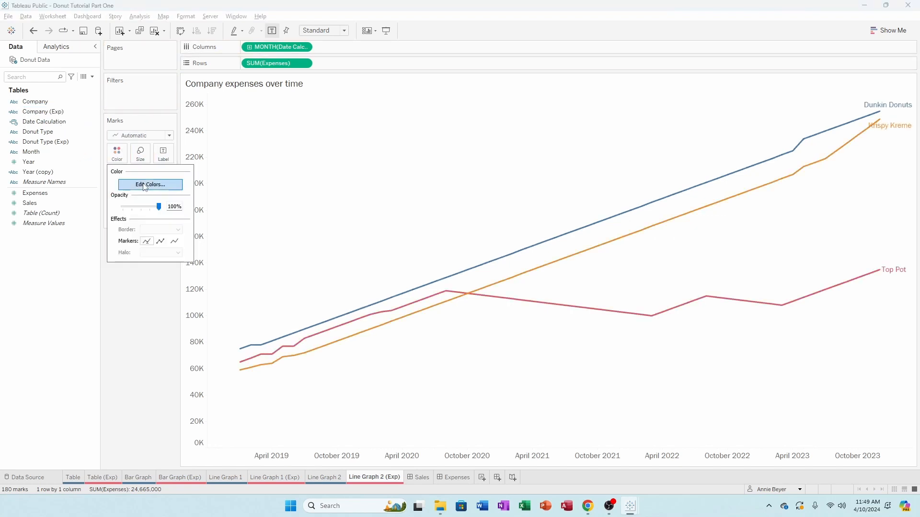
pyautogui.click(145, 185)
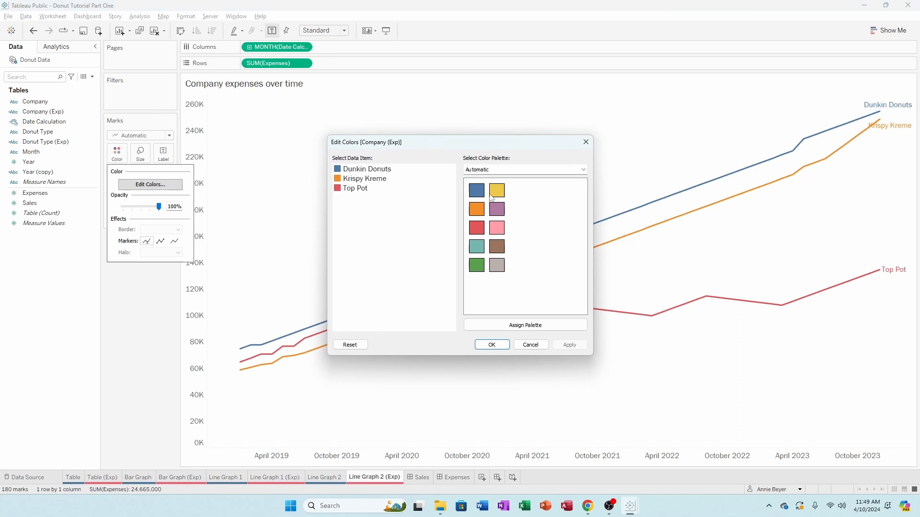
pyautogui.click(532, 170)
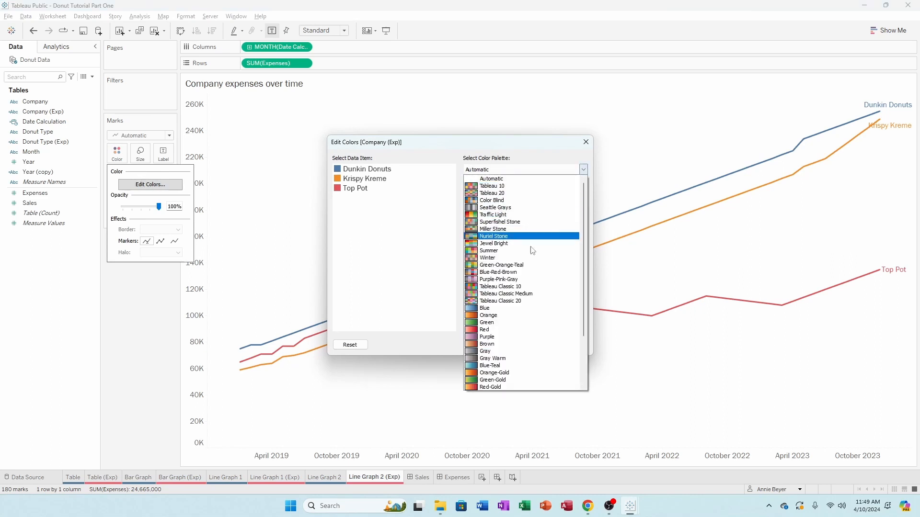
pyautogui.click(534, 330)
pyautogui.click(534, 328)
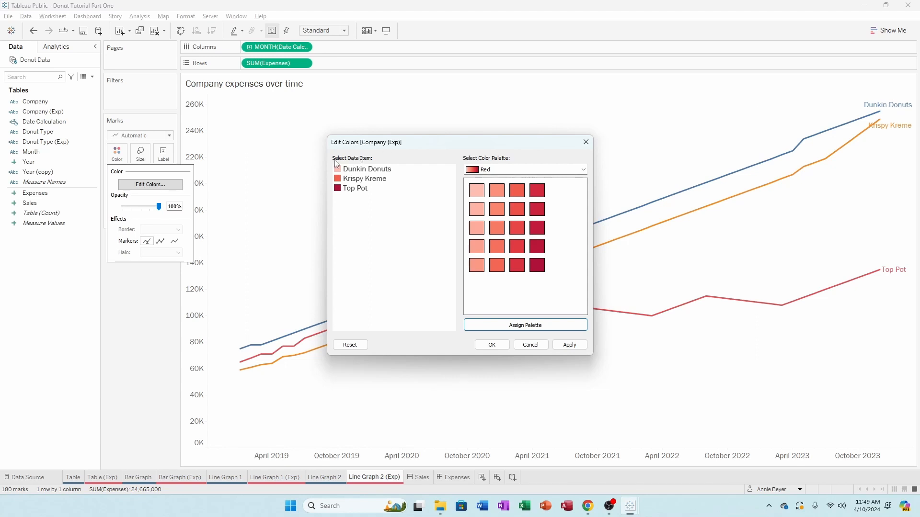
# Give Dunkin Donuts the darkest red and Top Pot the lightest red, and apply the colours.
pyautogui.click(345, 172)
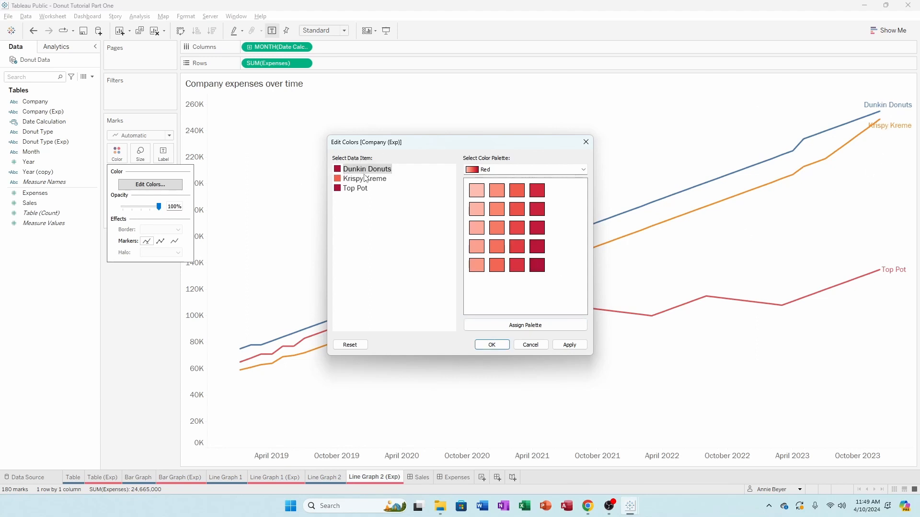
pyautogui.click(355, 190)
pyautogui.click(476, 190)
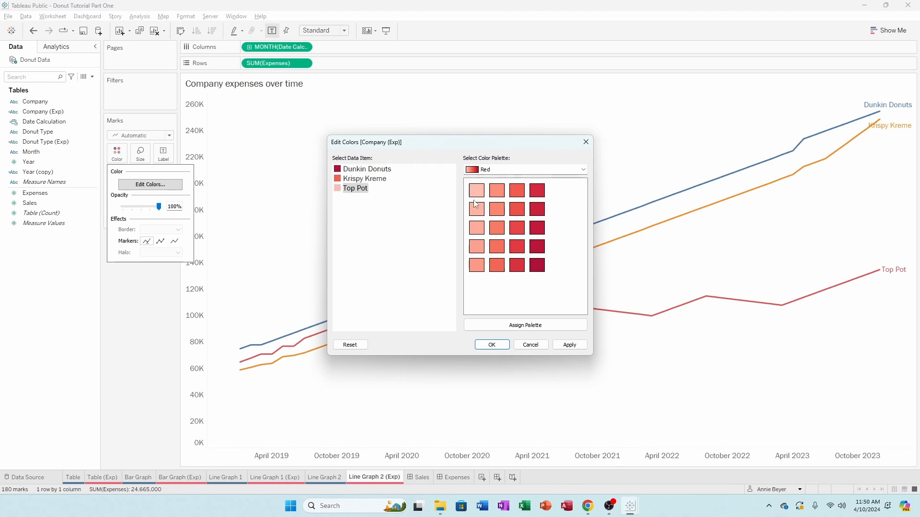
pyautogui.click(564, 349)
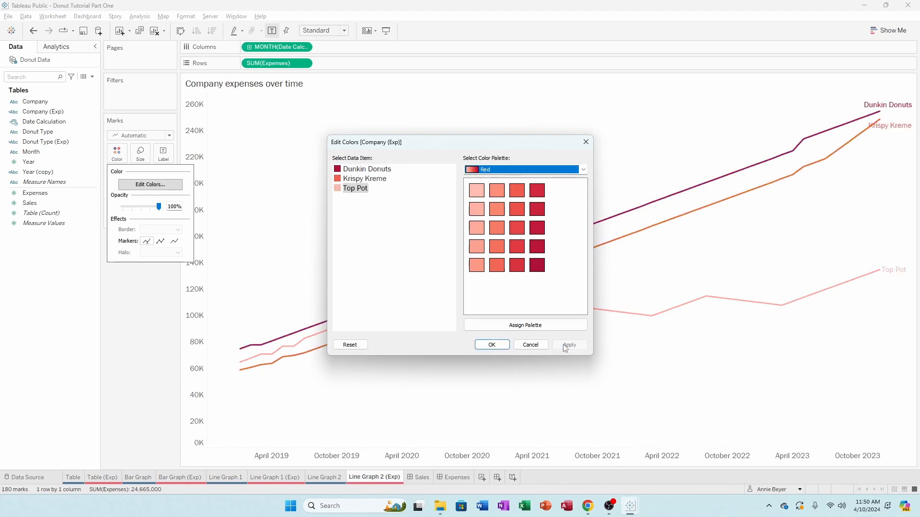
pyautogui.click(493, 347)
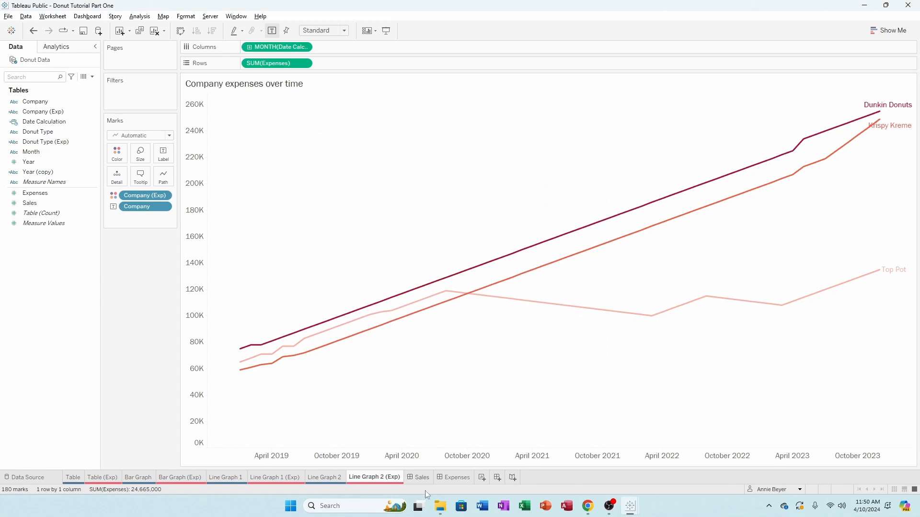
# On the Expenses dashboard, always show the Krispy Kreme and Dunkin Donuts labels at their line ends in the Company expenses over time graph.
pyautogui.click(455, 477)
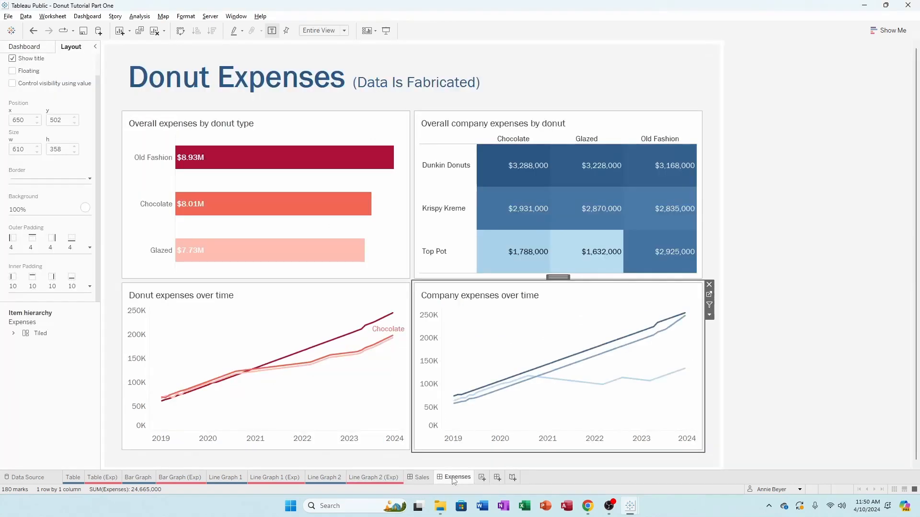
pyautogui.click(756, 308)
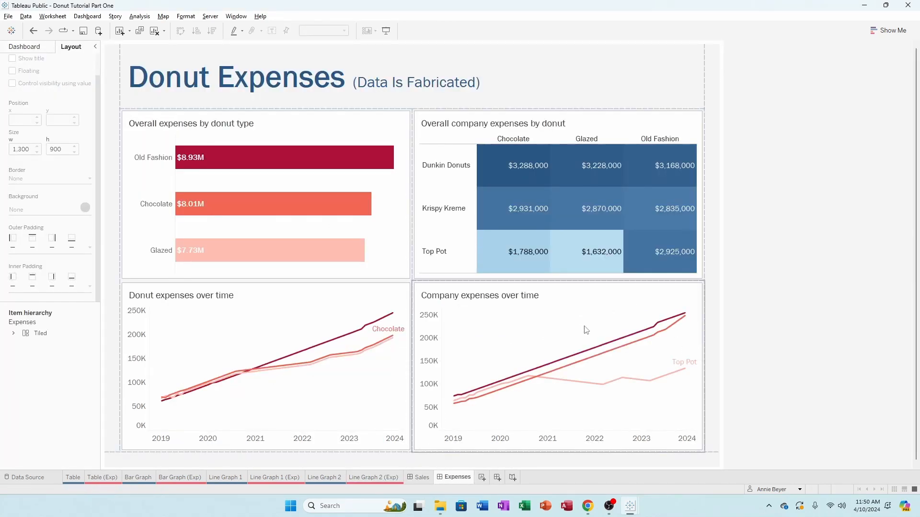
pyautogui.moveTo(690, 324)
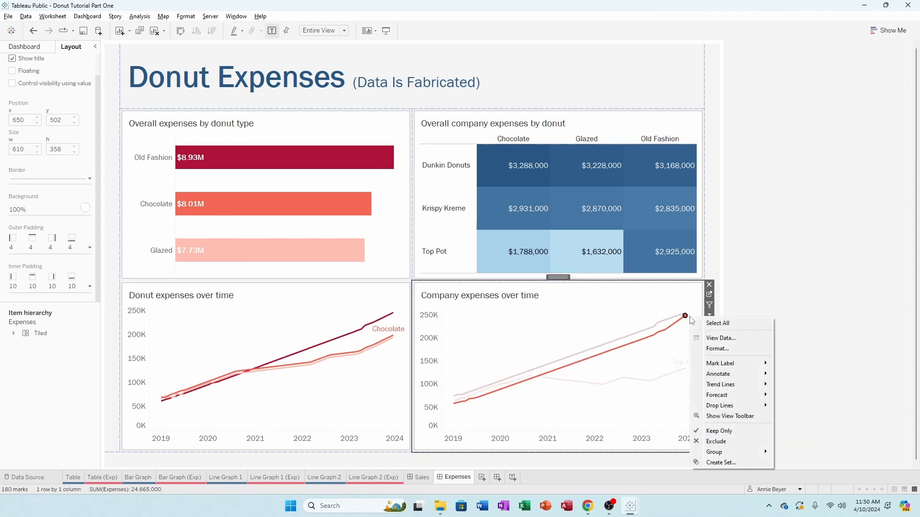
pyautogui.click(807, 378)
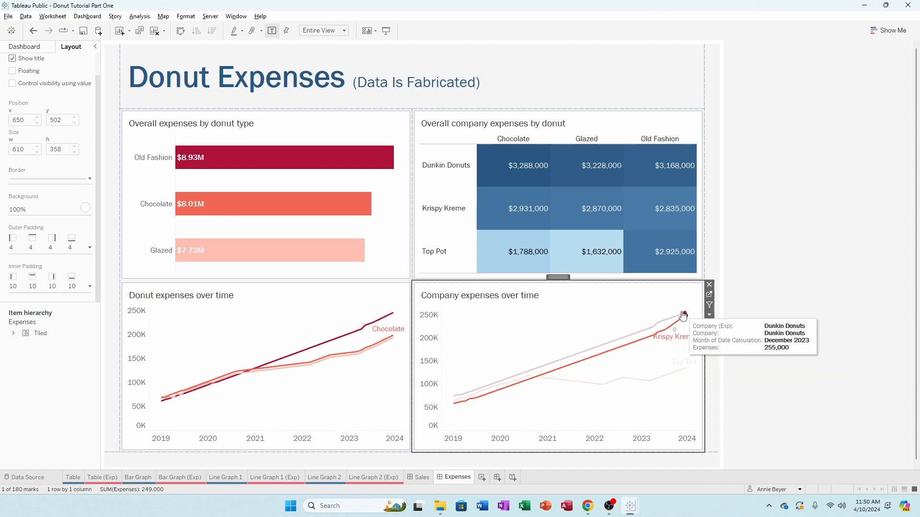
pyautogui.rightClick(683, 317)
pyautogui.moveTo(723, 359)
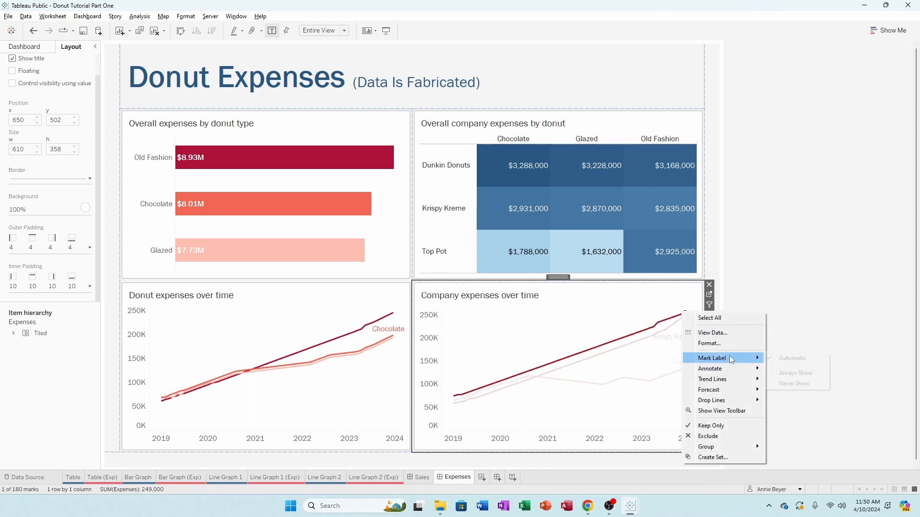
pyautogui.click(772, 373)
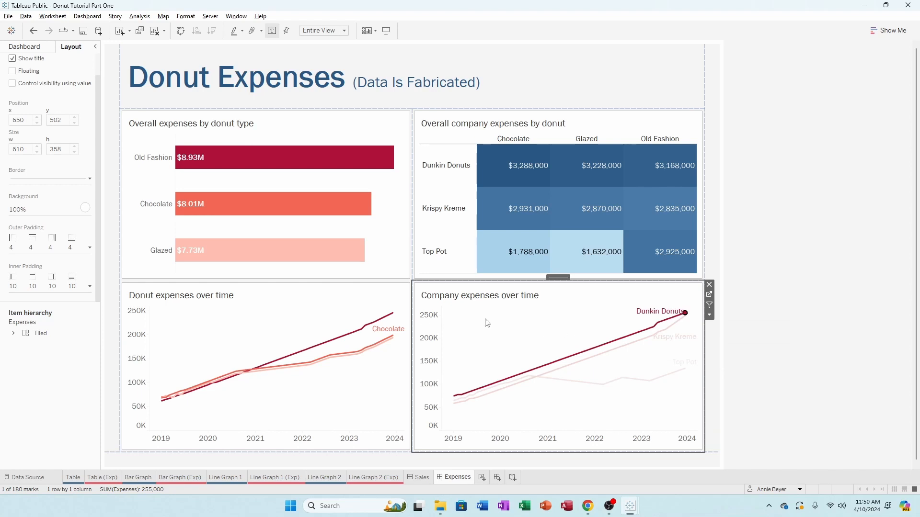
# Always show the Glazed label at its line end in the Donut expenses over time graph, placing it below the line.
pyautogui.rightClick(395, 341)
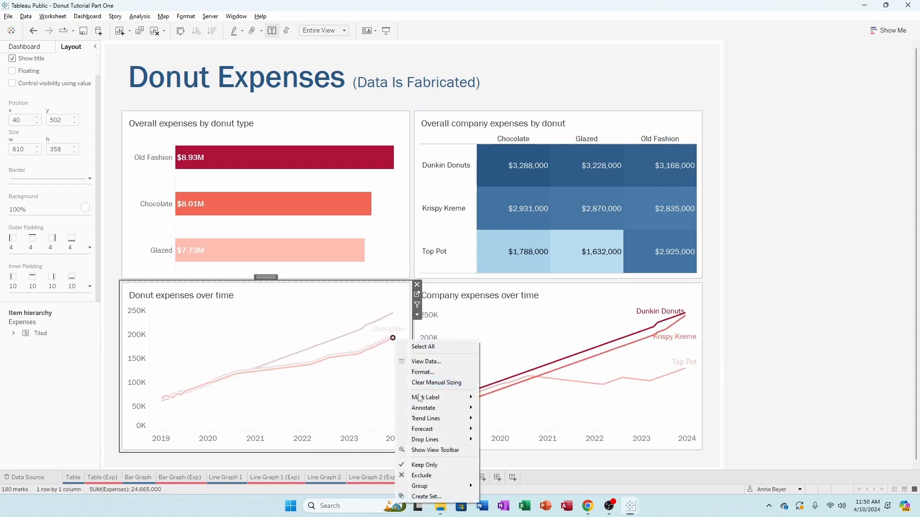
pyautogui.moveTo(420, 397)
pyautogui.click(508, 410)
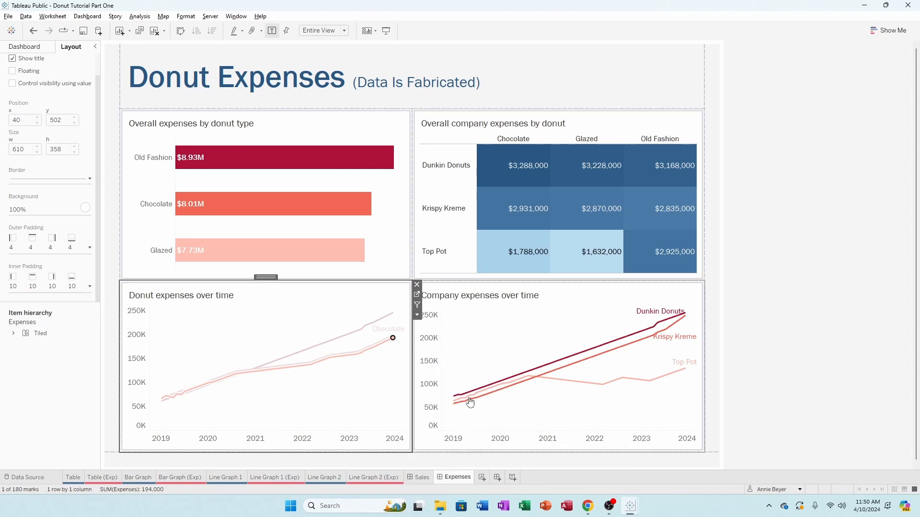
pyautogui.moveTo(392, 331); pyautogui.dragTo(390, 350)
# Always show the Old Fashion label in the Donut expenses over time graph, placing it just before its line end.
pyautogui.click(392, 314)
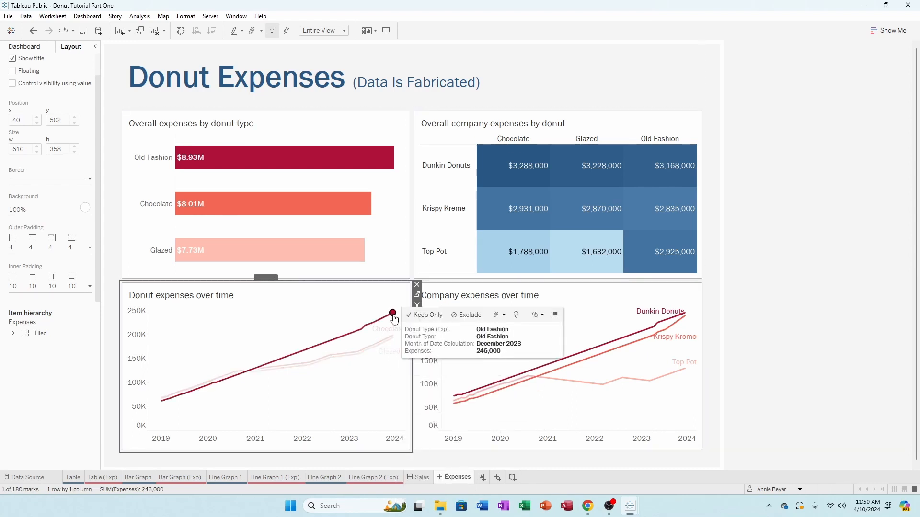
pyautogui.rightClick(394, 320)
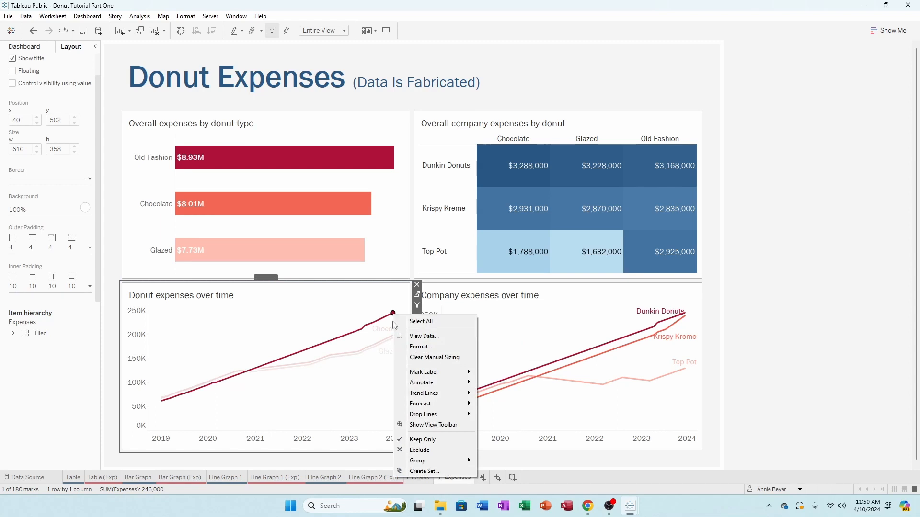
pyautogui.click(414, 347)
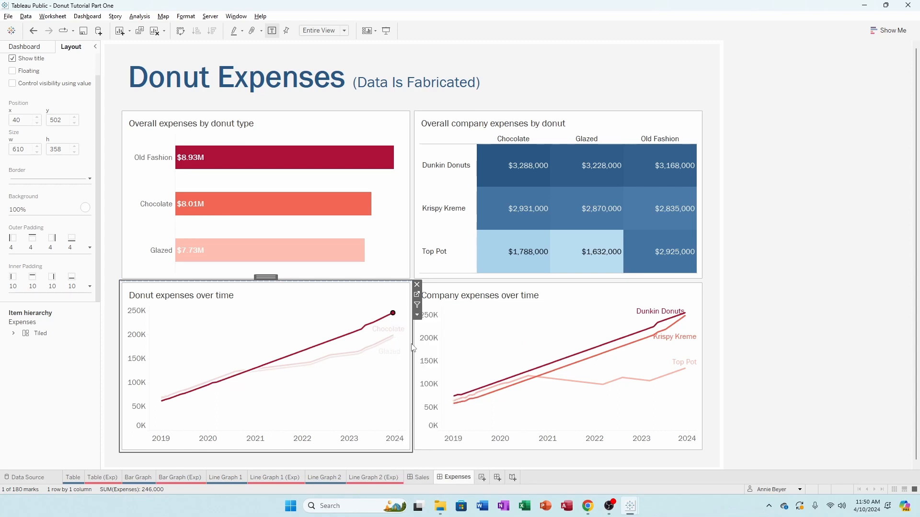
pyautogui.rightClick(396, 315)
pyautogui.moveTo(427, 372)
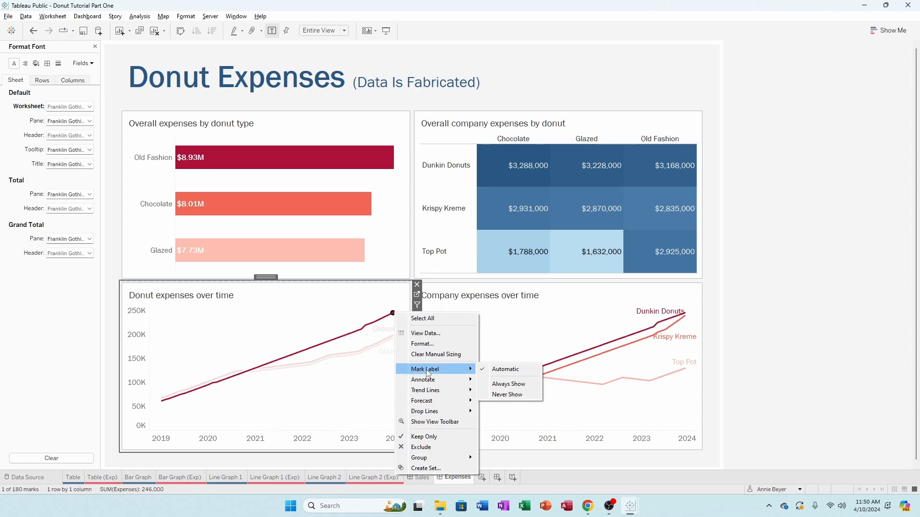
pyautogui.click(508, 384)
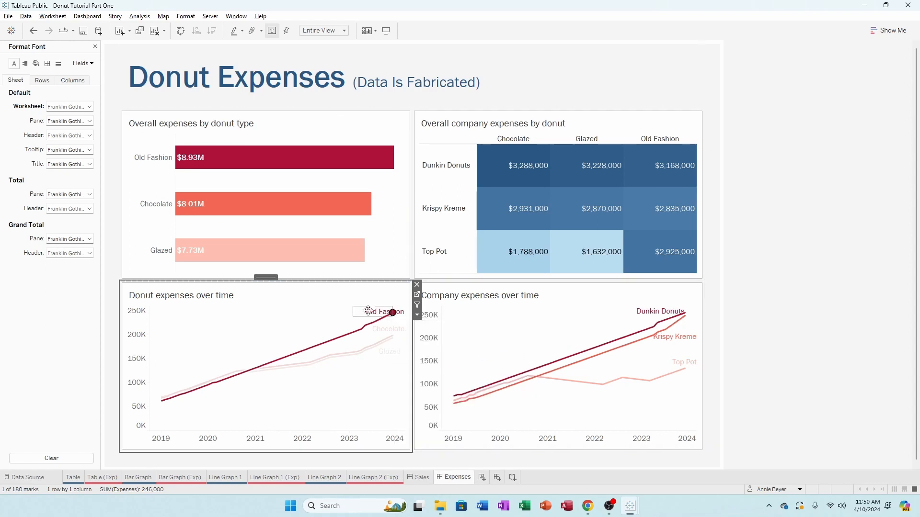
pyautogui.click(749, 280)
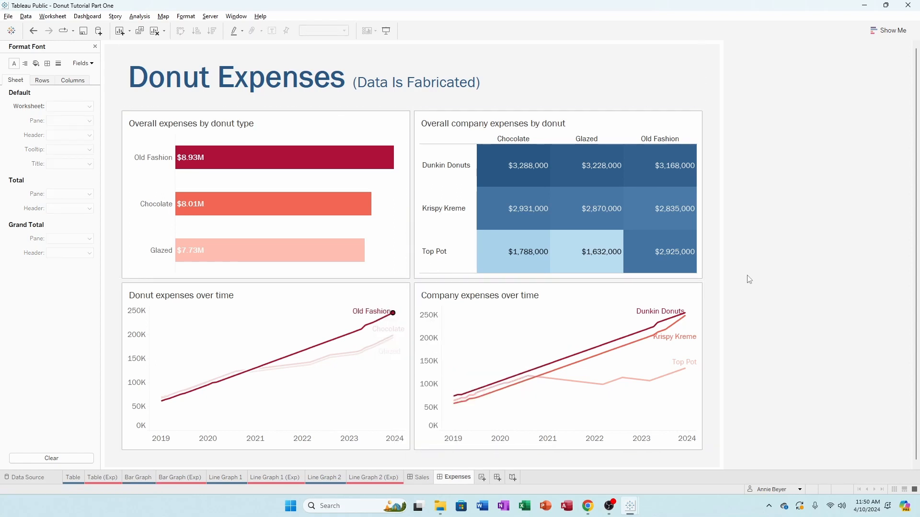
pyautogui.click(399, 337)
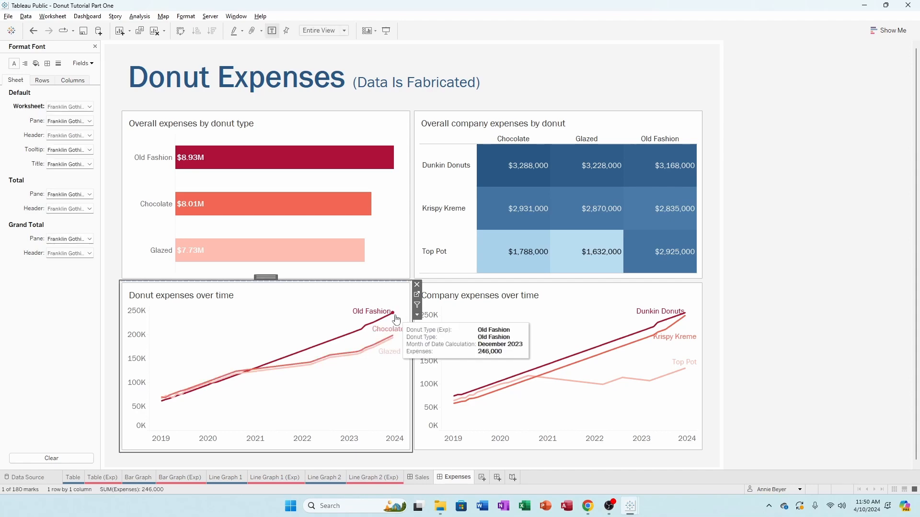
pyautogui.click(767, 254)
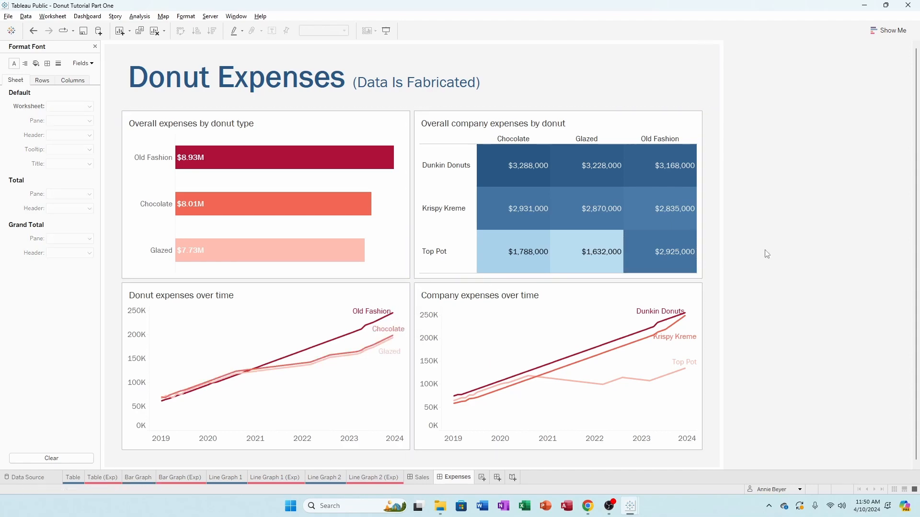
# Open the worksheet of the Overall company expenses by donut table from the dashboard and set its colour palette to Red.
pyautogui.click(640, 130)
pyautogui.click(709, 123)
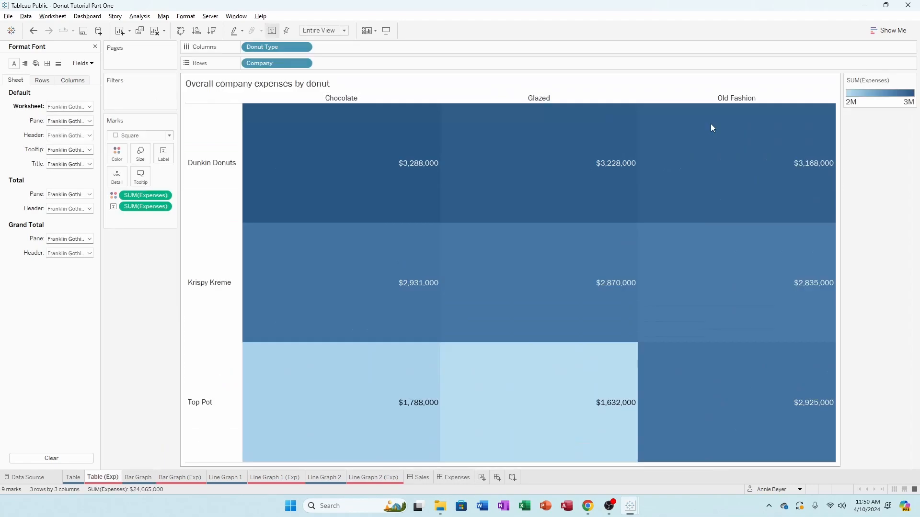
pyautogui.click(95, 47)
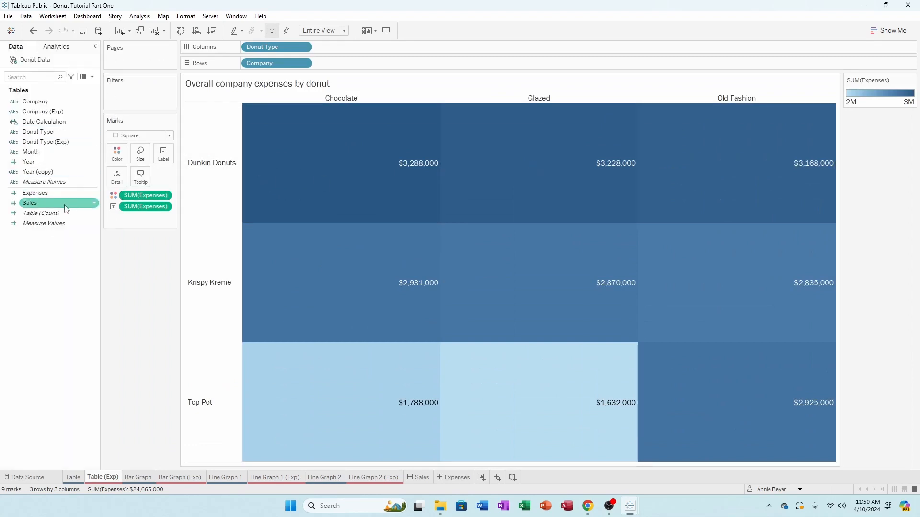
pyautogui.click(114, 158)
pyautogui.click(150, 184)
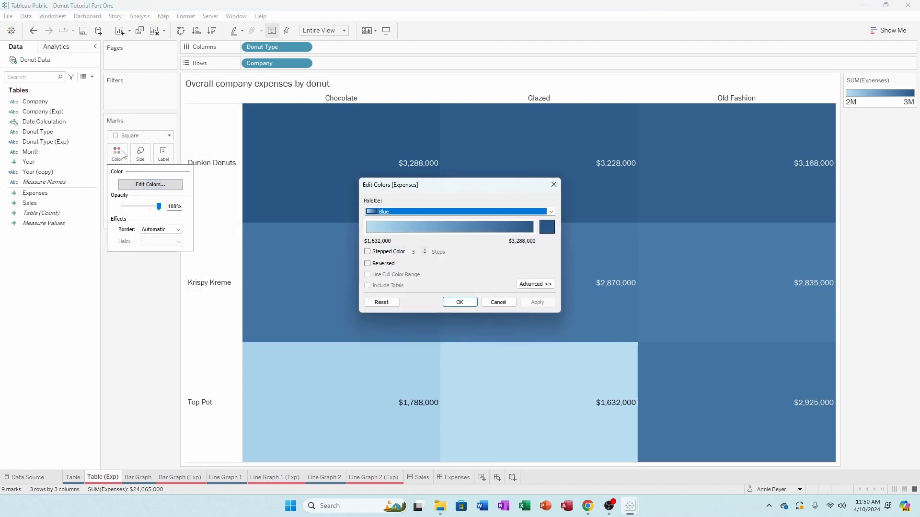
pyautogui.click(551, 212)
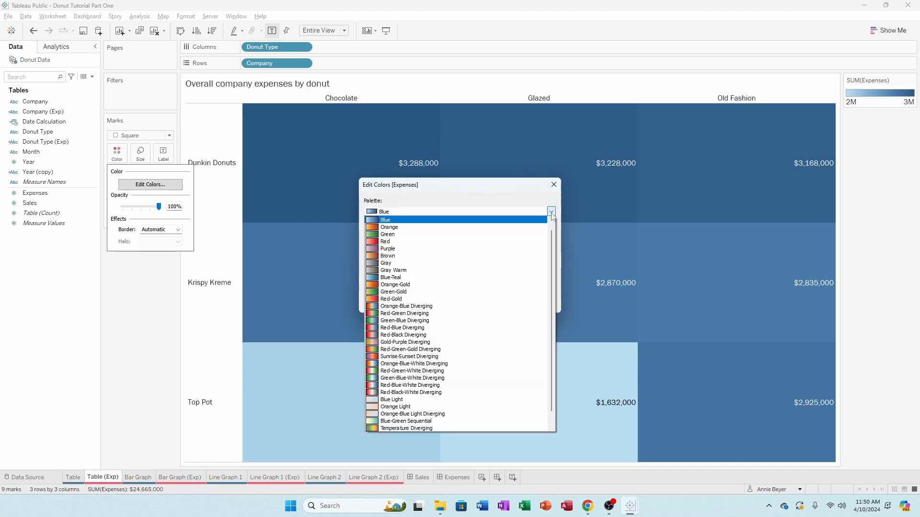
pyautogui.click(489, 241)
pyautogui.click(538, 302)
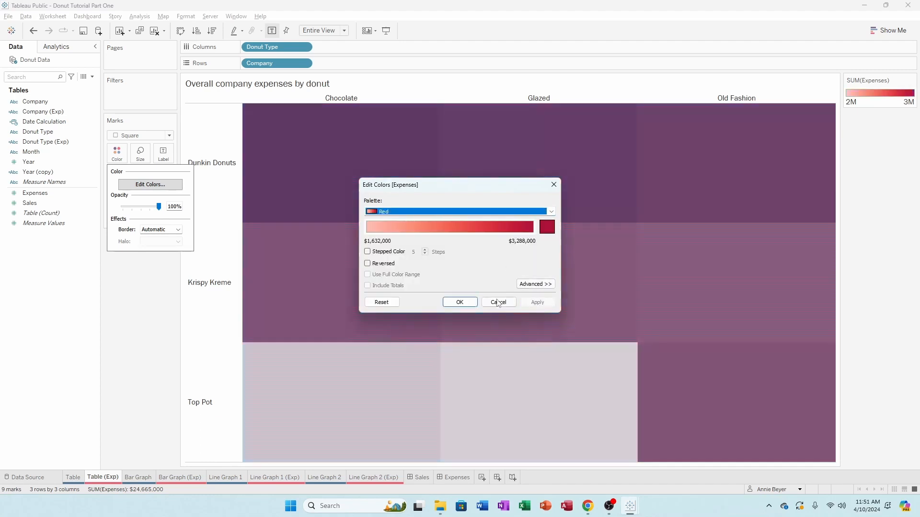
pyautogui.click(462, 302)
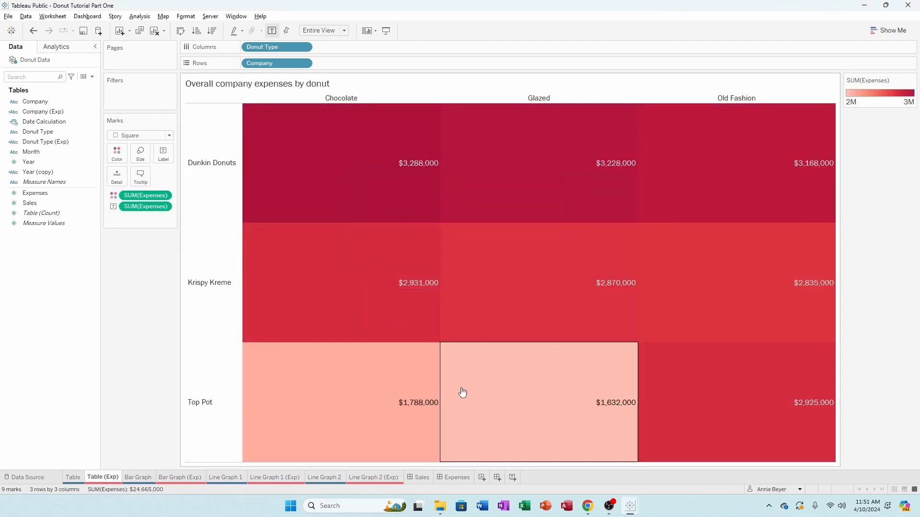
# Compare the Expenses dashboard with the Sales dashboard, ending on the Expenses dashboard.
pyautogui.click(464, 481)
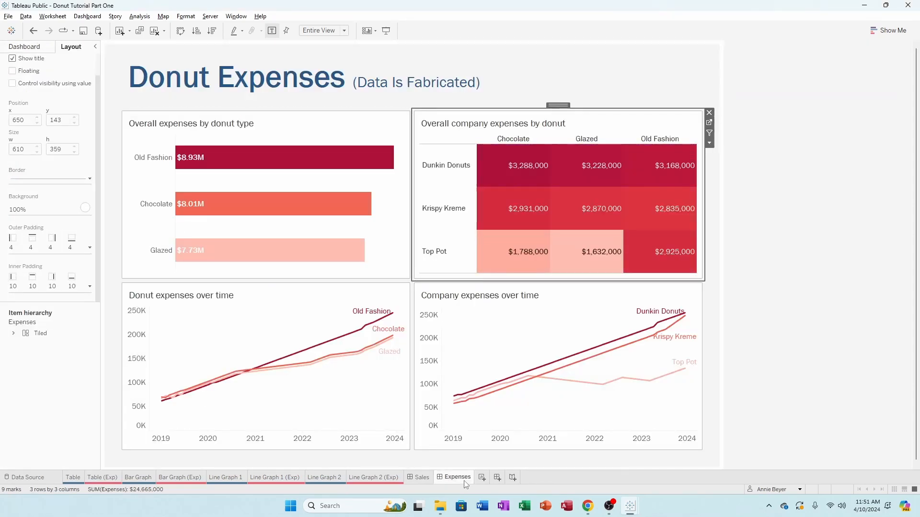
pyautogui.click(422, 477)
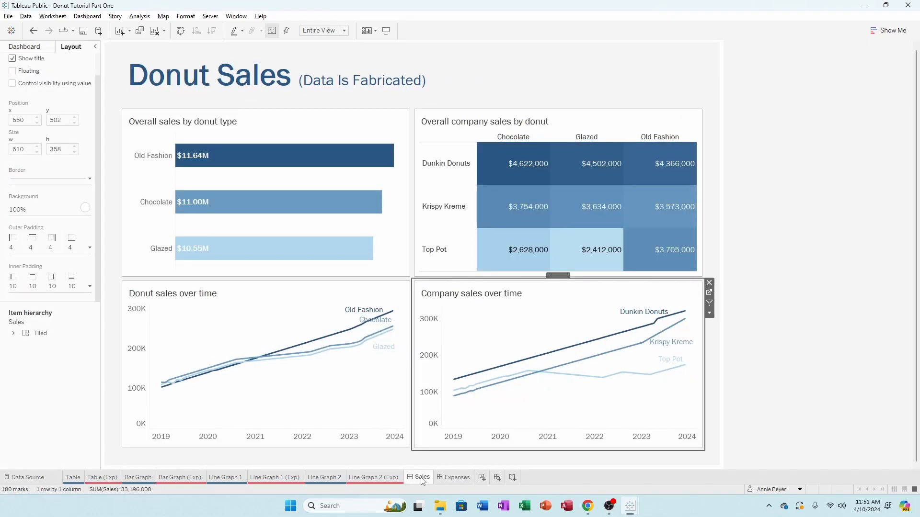
pyautogui.click(462, 481)
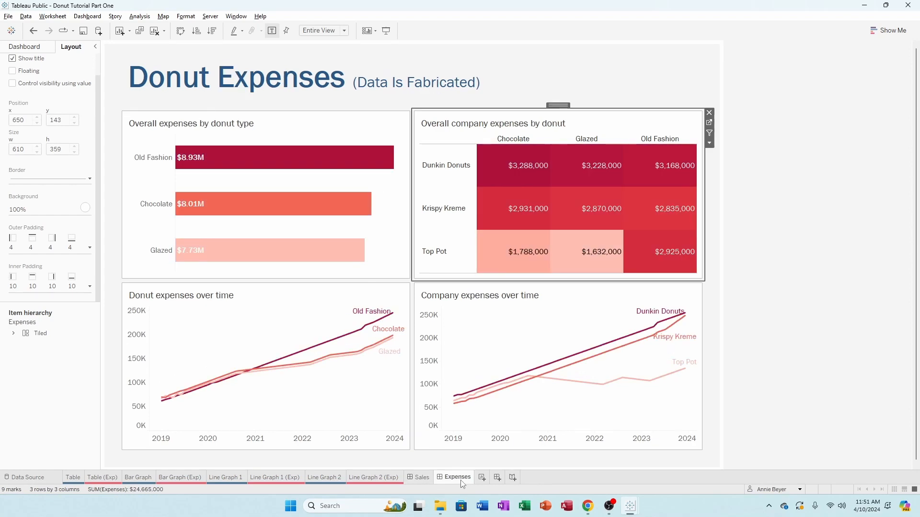
# Recolour the entire Donut Expenses title text, including "(Data Is Fabricated)", with the dark red sampled from the Old Fashion bar.
pyautogui.click(270, 88)
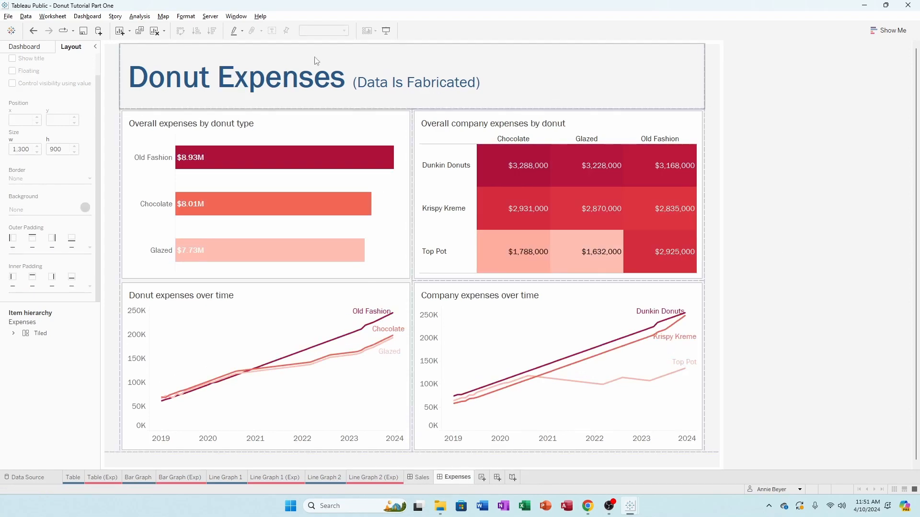
pyautogui.doubleClick(268, 91)
pyautogui.moveTo(469, 249); pyautogui.dragTo(336, 222)
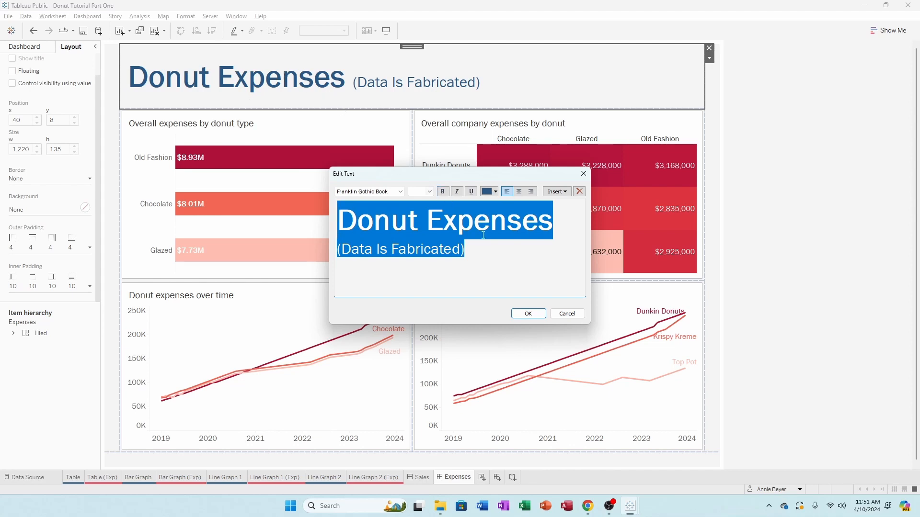
pyautogui.click(496, 191)
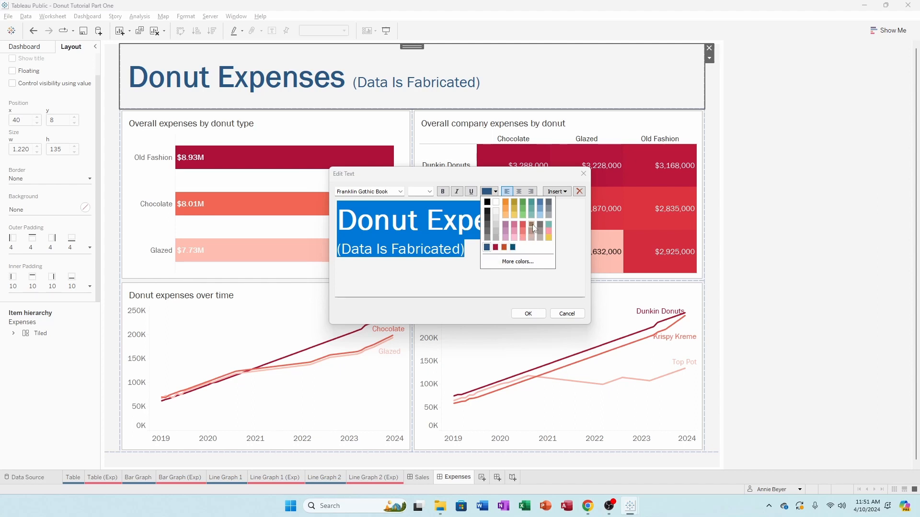
pyautogui.click(518, 262)
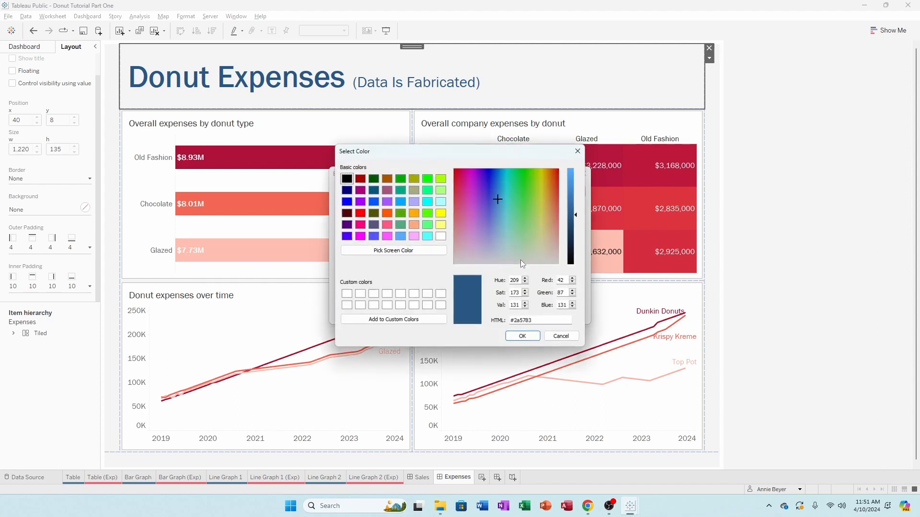
pyautogui.click(415, 251)
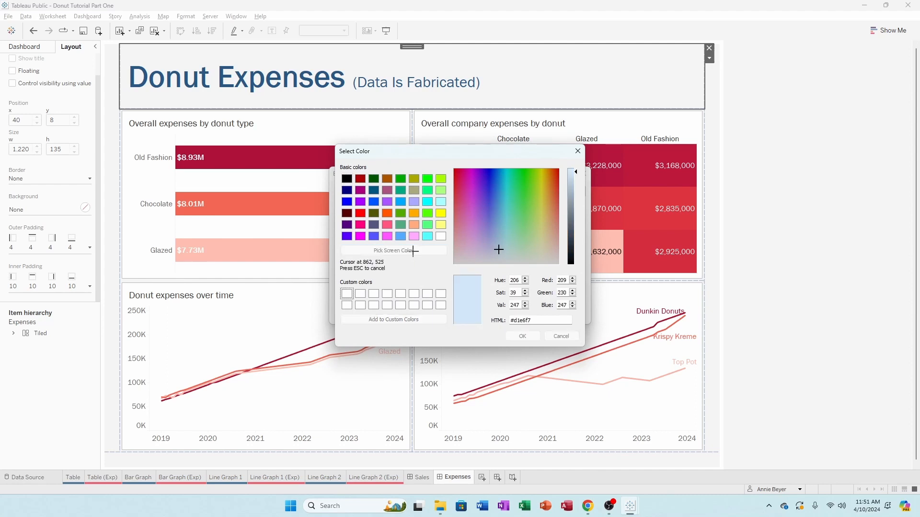
pyautogui.click(226, 155)
pyautogui.click(522, 336)
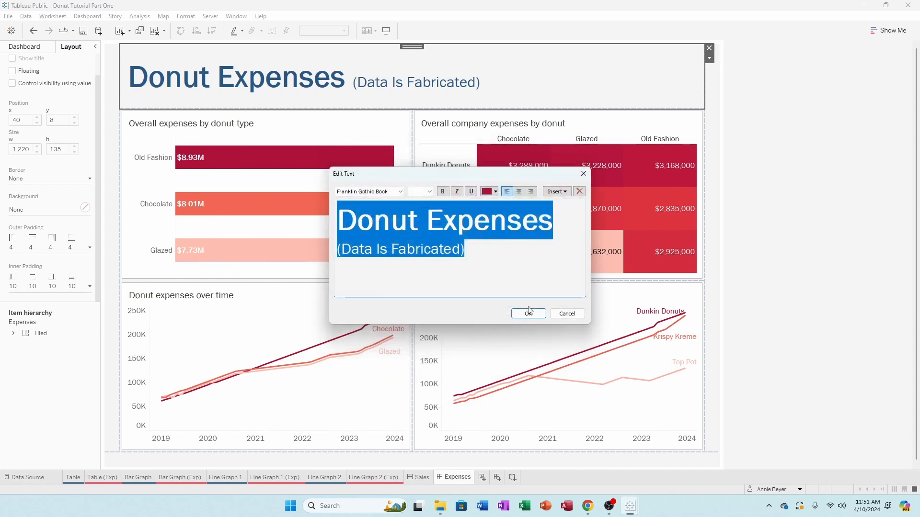
pyautogui.click(529, 313)
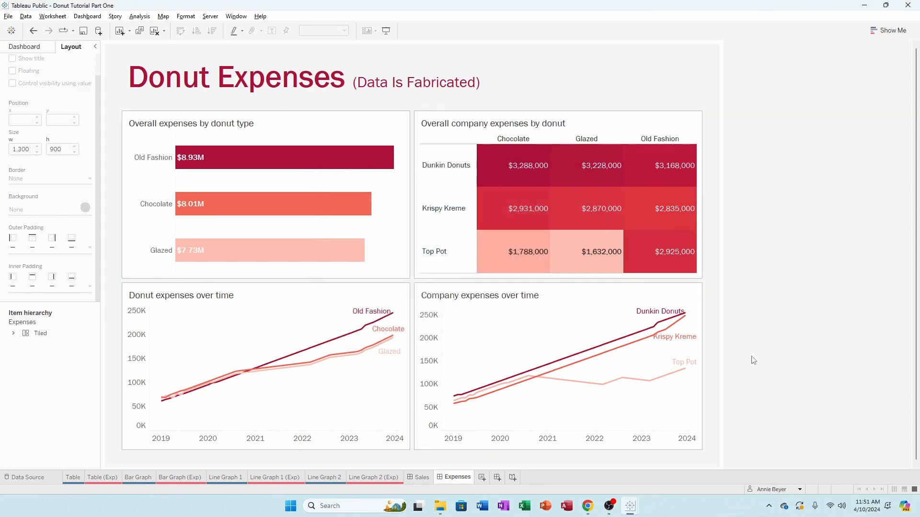
# Review the Sales dashboard with no item selected and preview the Expenses dashboard for comparison.
pyautogui.click(421, 478)
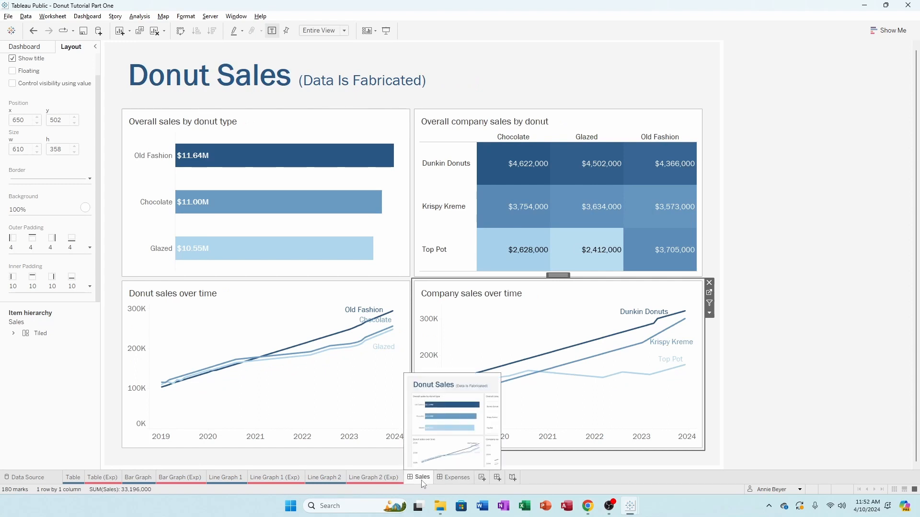
pyautogui.click(746, 287)
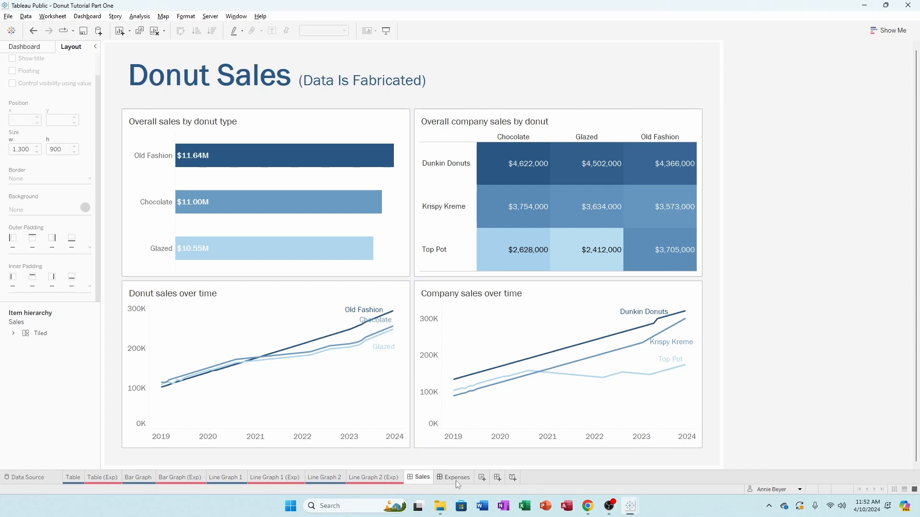
pyautogui.moveTo(452, 480)
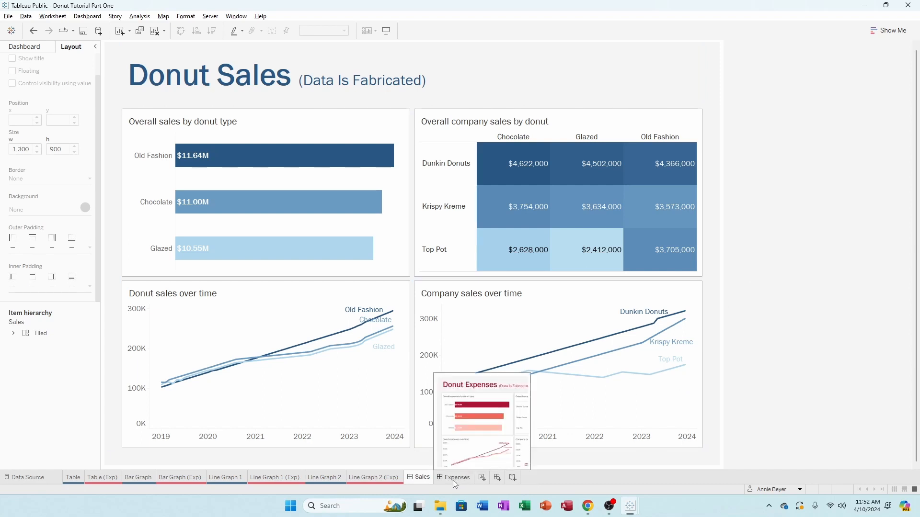